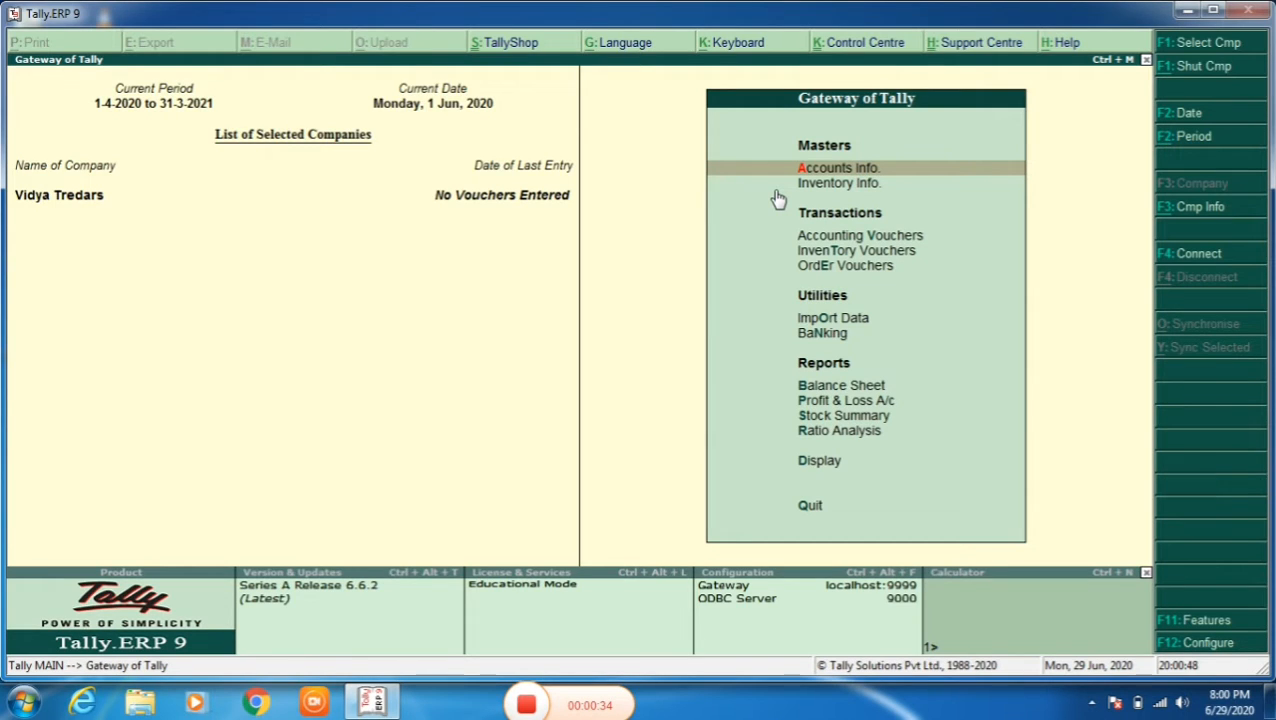
- Check that purchase and sales order processing are enabled in the company's inventory features, and accept the settings
key("F11")
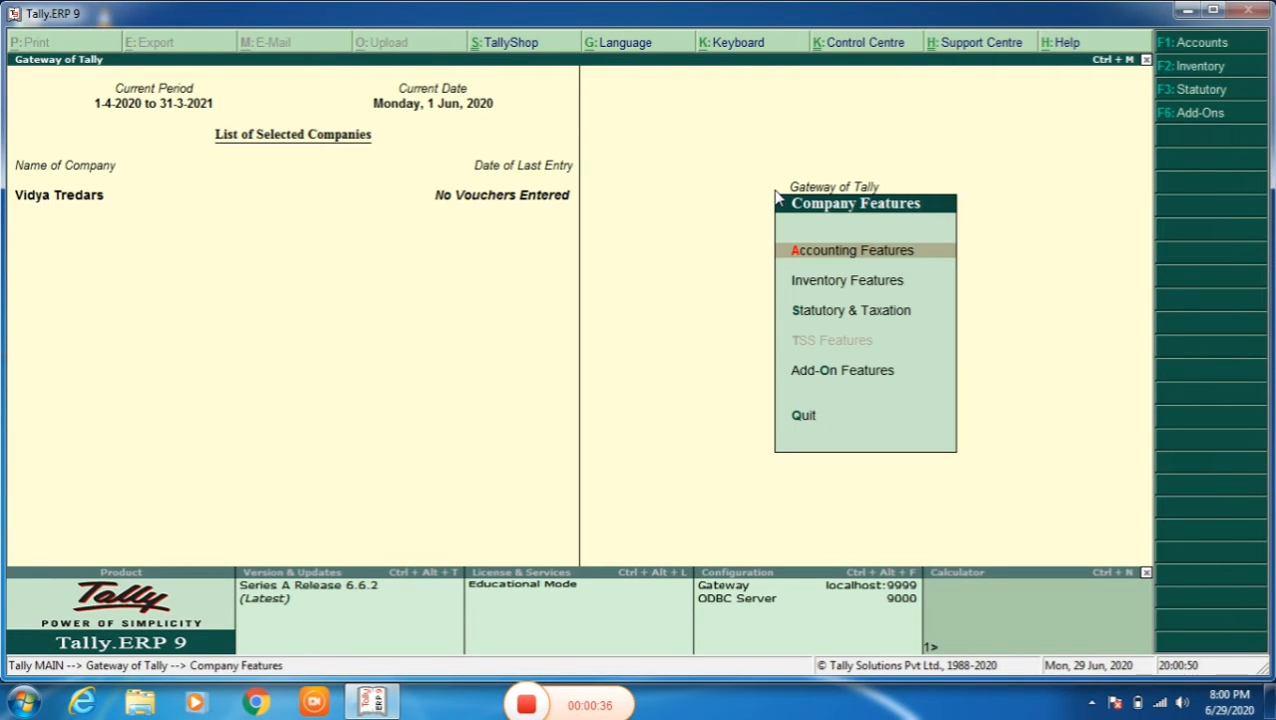
key("i")
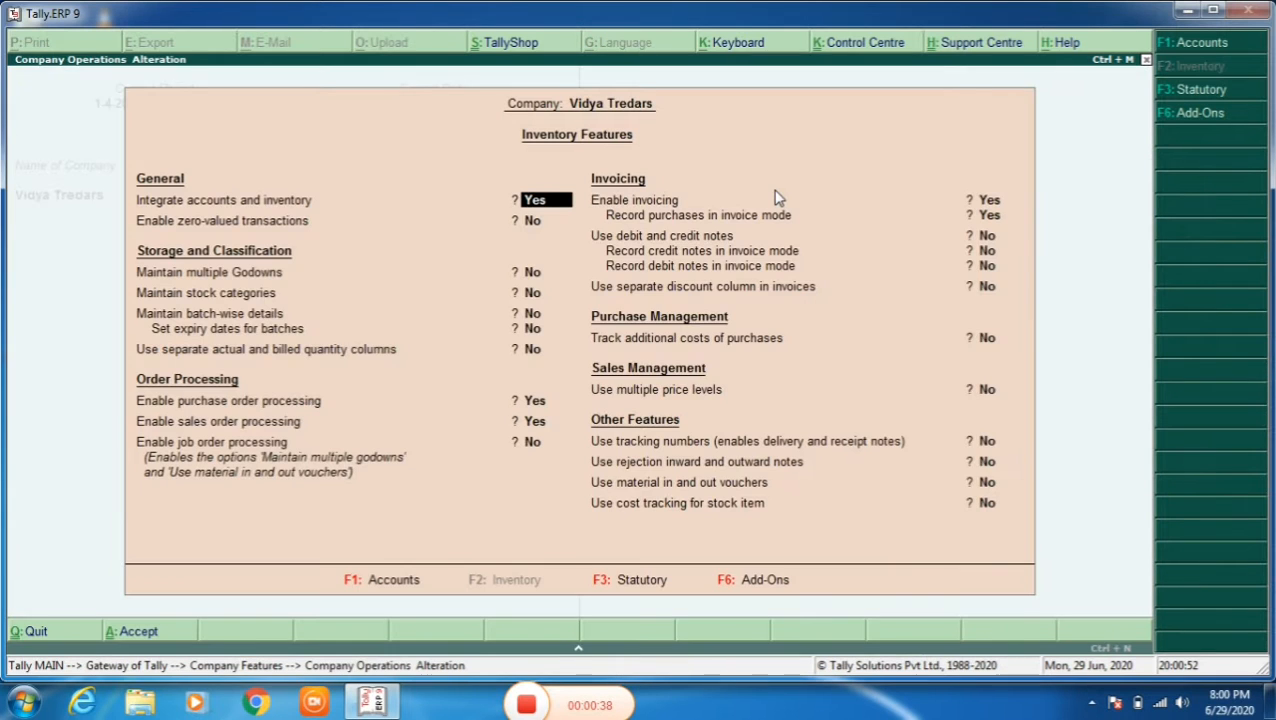
key("Return")
key("Return")
key("Return")
key("Return")
key("Return")
key("Return")
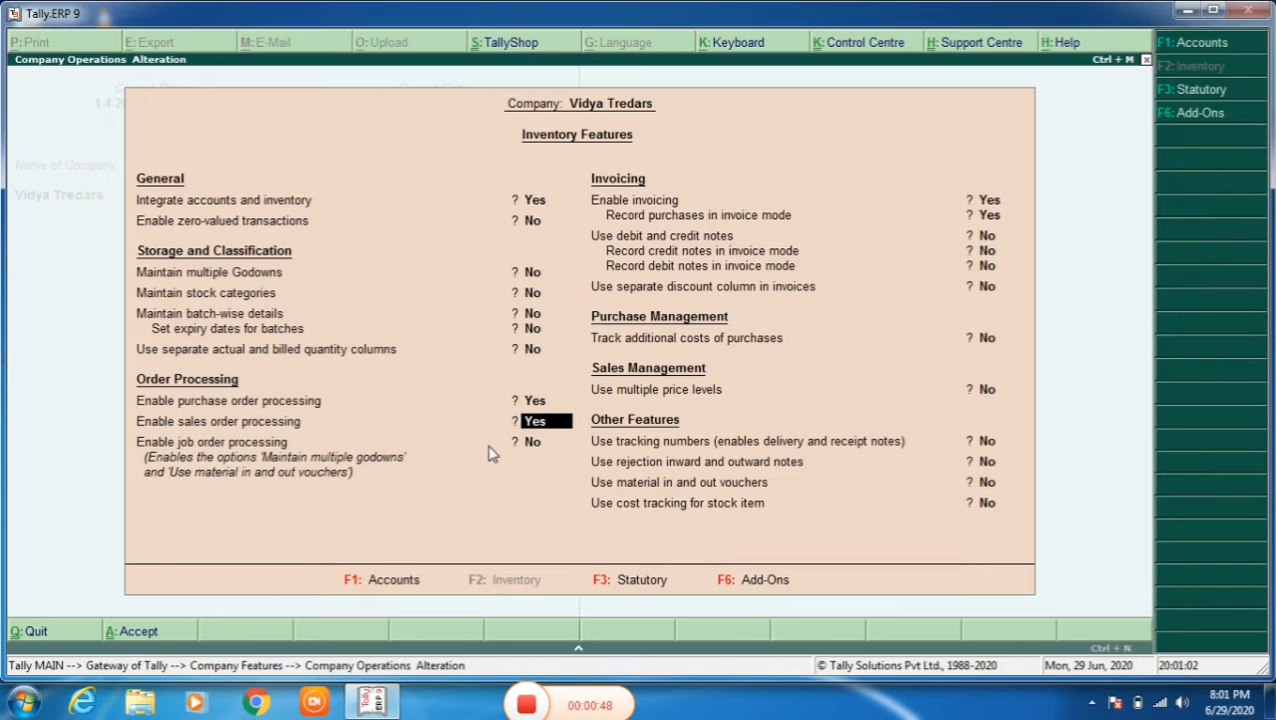
key("Return")
key("Return")
key("Return")
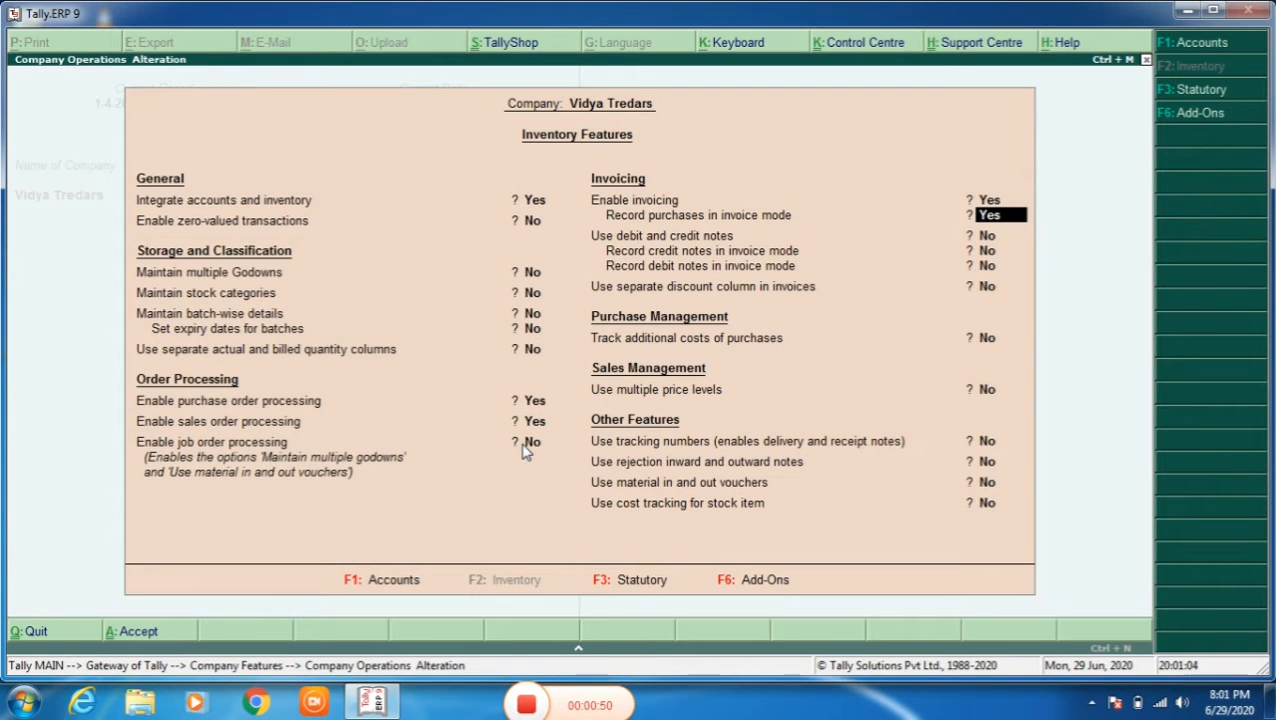
key("ctrl+a")
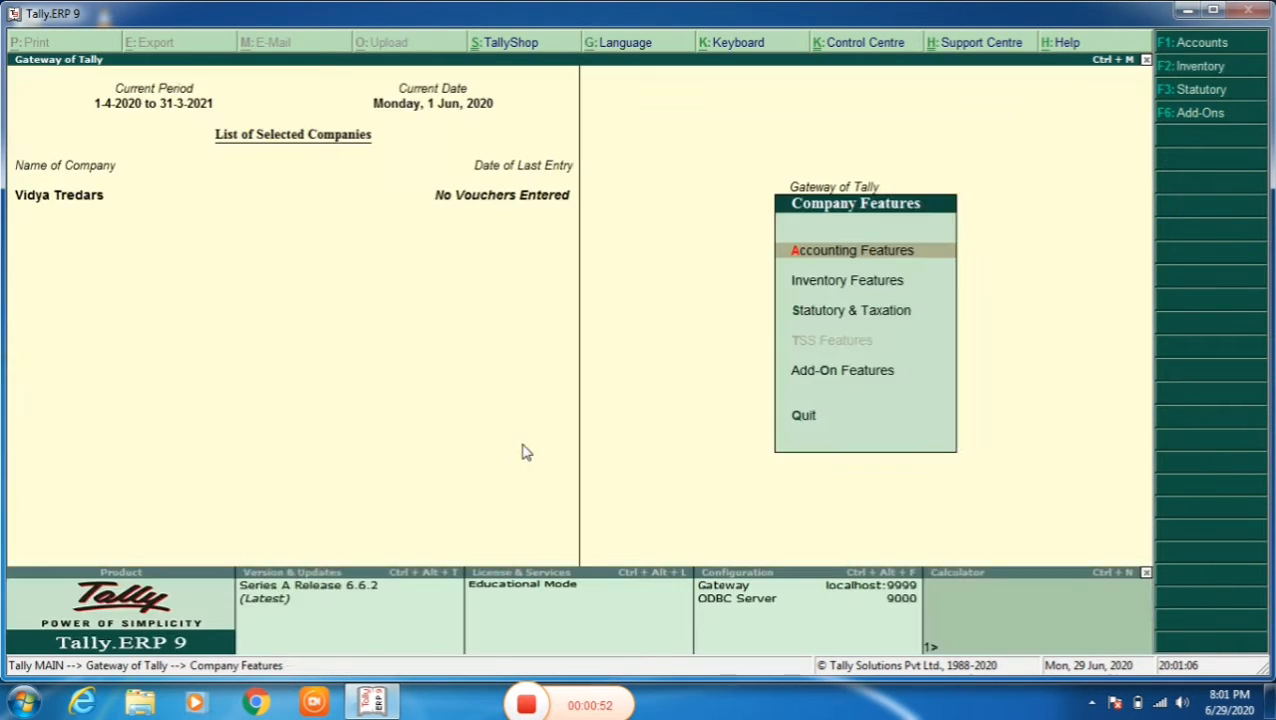
key("Escape")
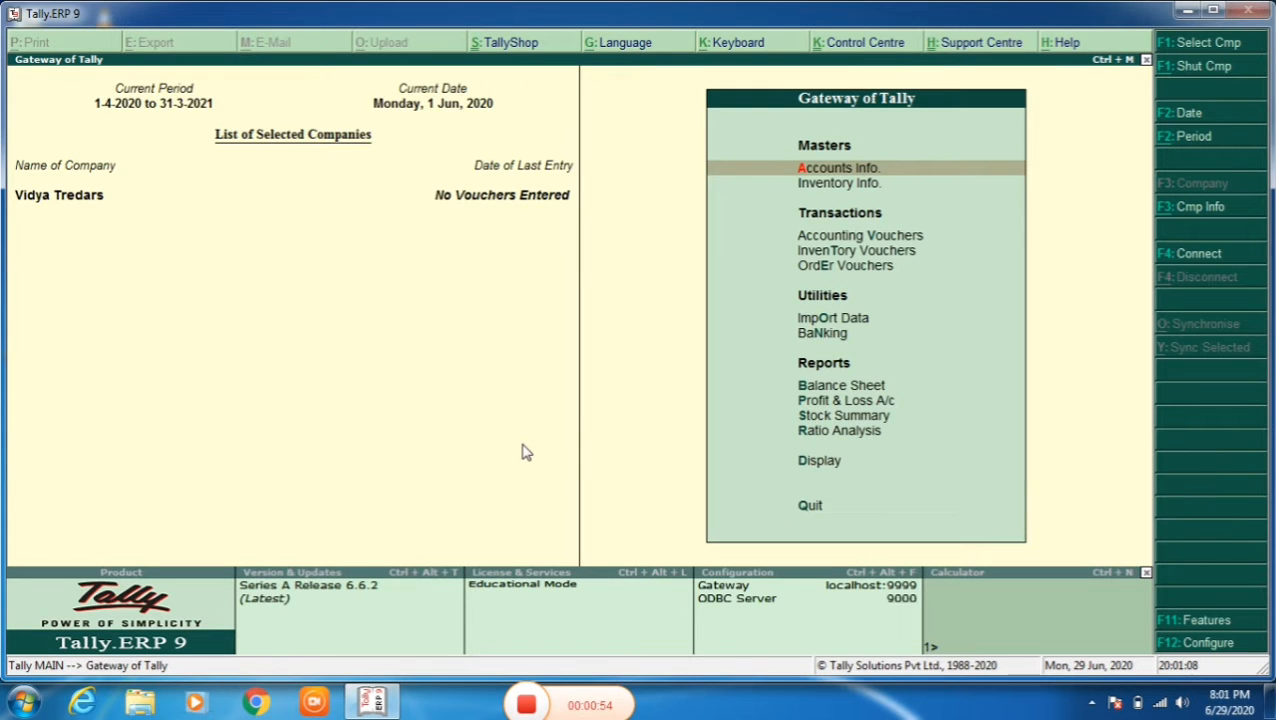
- Open a new purchase order voucher from the accounting voucher entry screen
key("v")
key("Down")
key("Down")
key("Down")
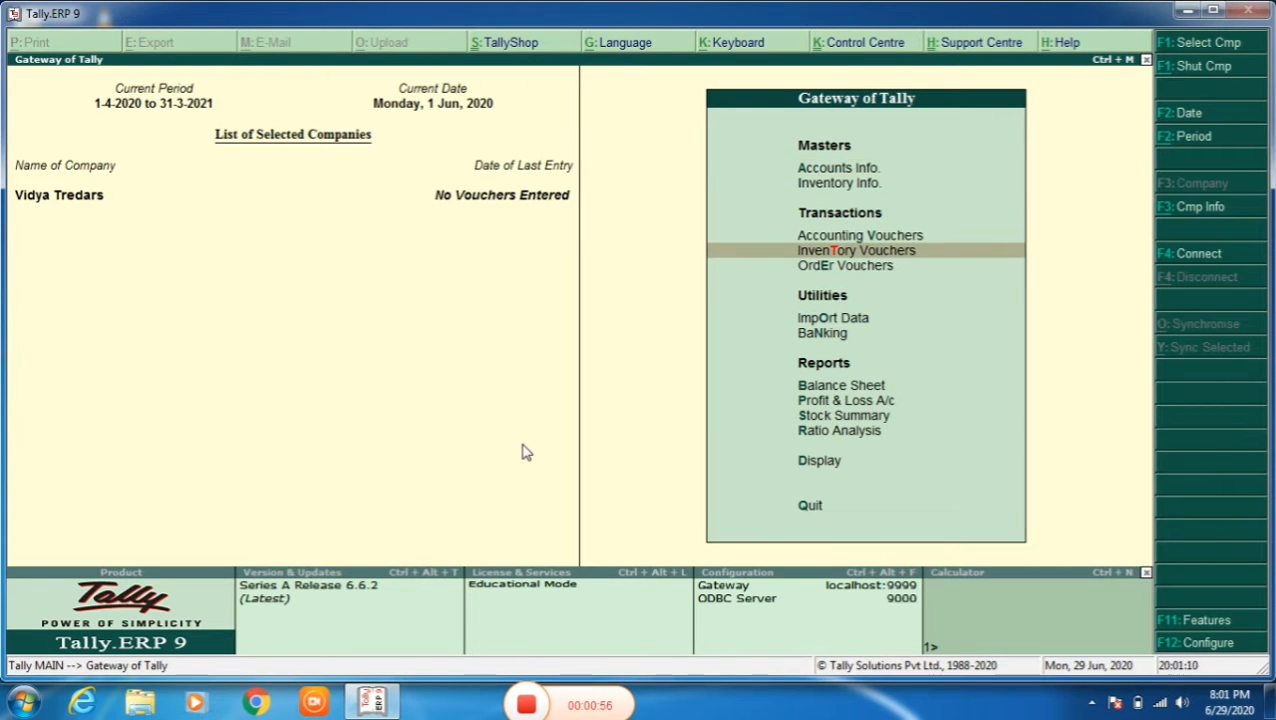
key("Up")
key("Return")
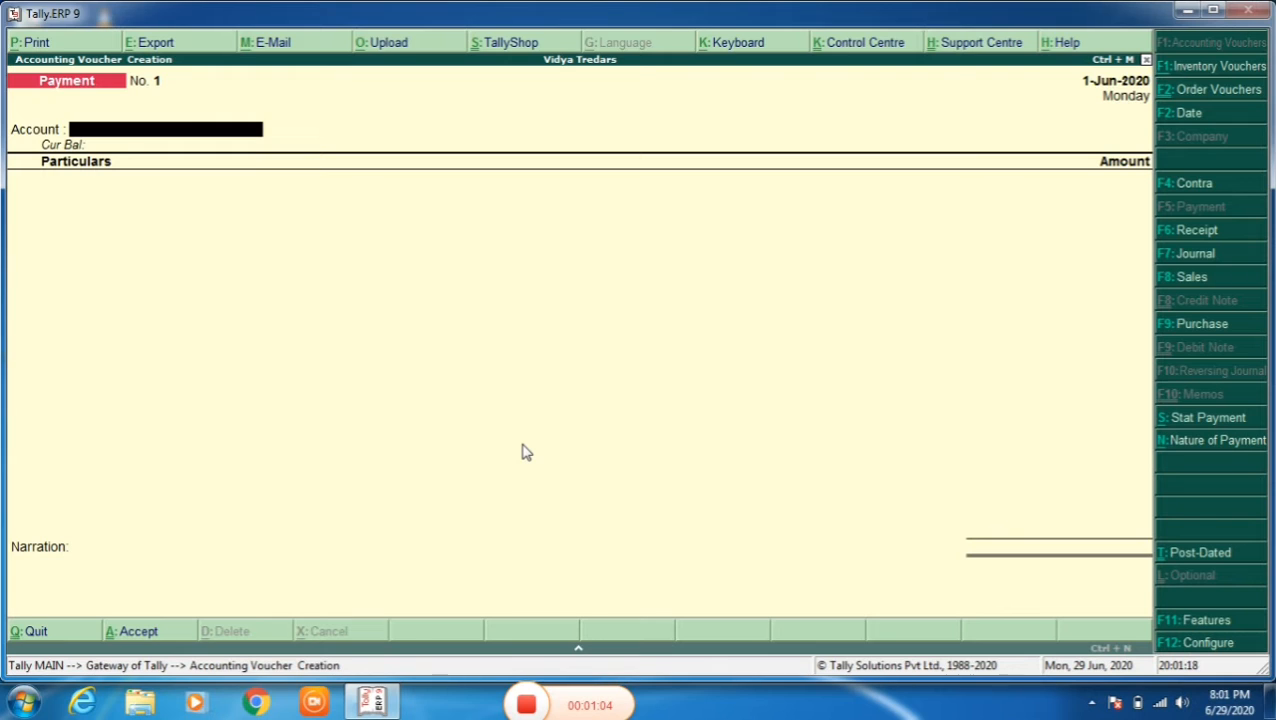
key("alt+F4")
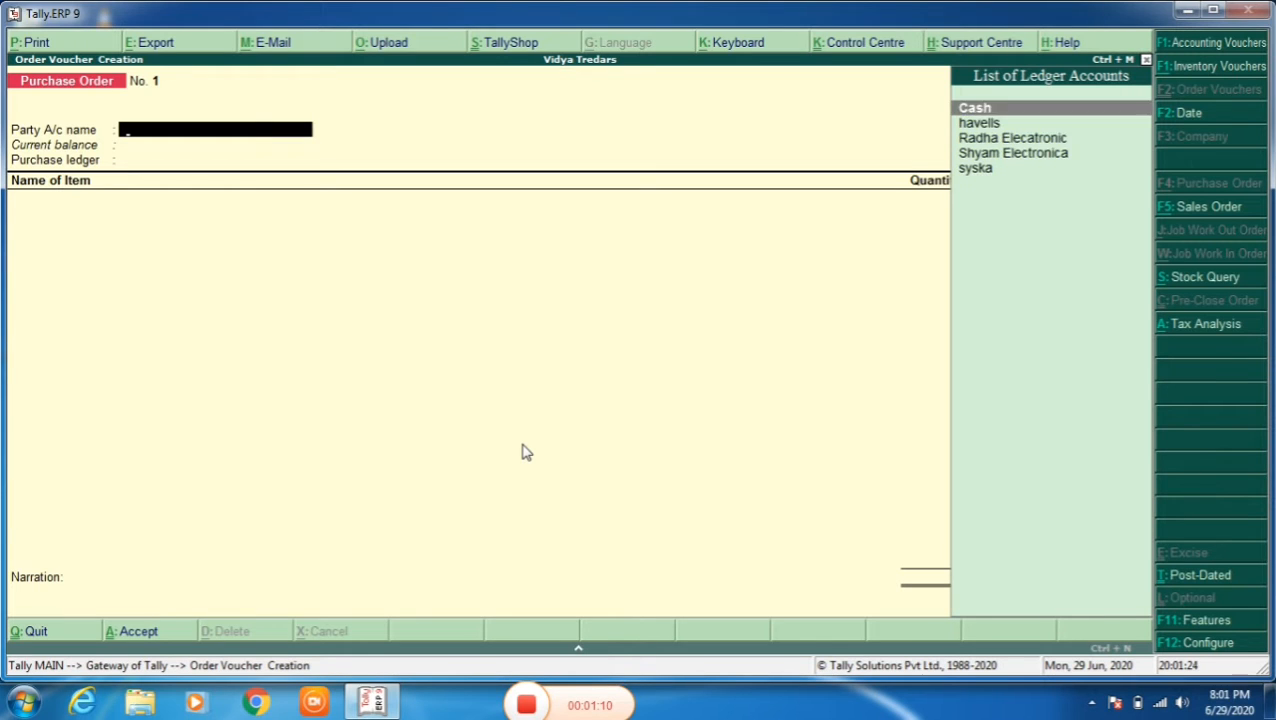
- Choose syska as the purchase order's party account and accept 1 as the order number
key("Down")
key("Down")
key("Down")
key("Down")
key("Up")
key("Up")
key("Up")
key("Up")
key("Down")
key("Down")
key("Down")
key("Down")
key("Up")
key("Up")
key("Up")
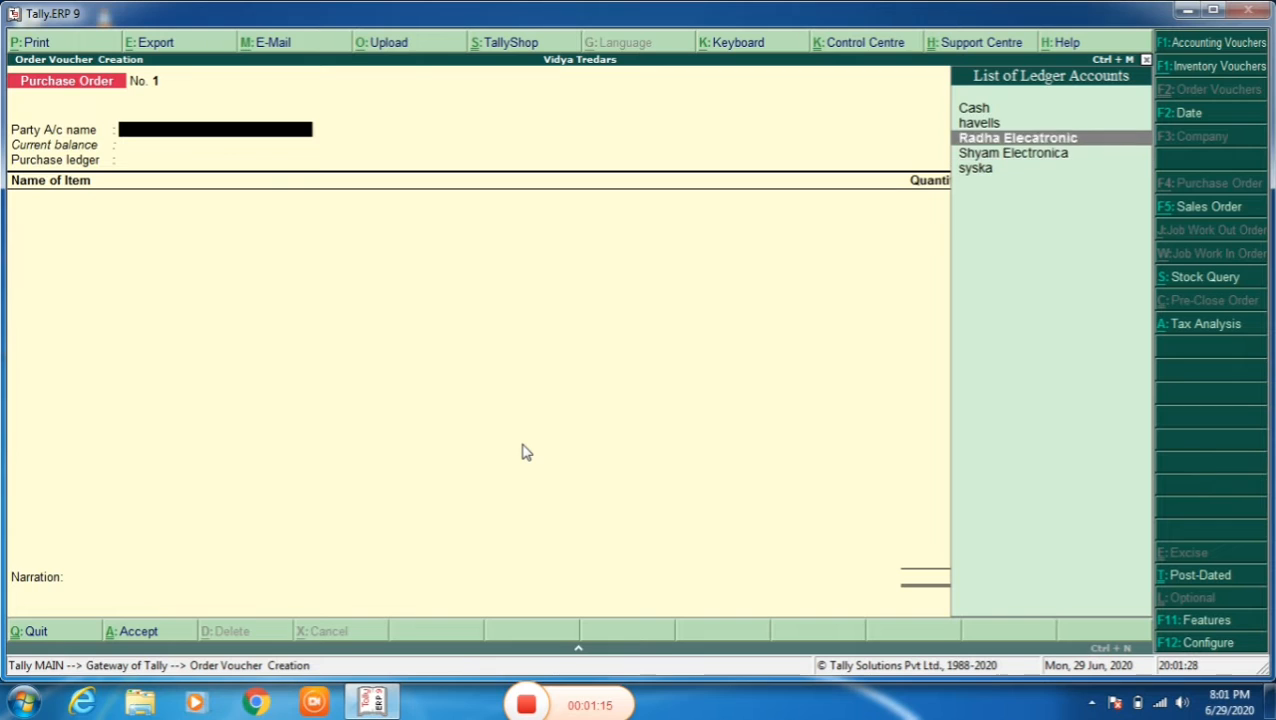
key("Down")
key("Down")
key("Down")
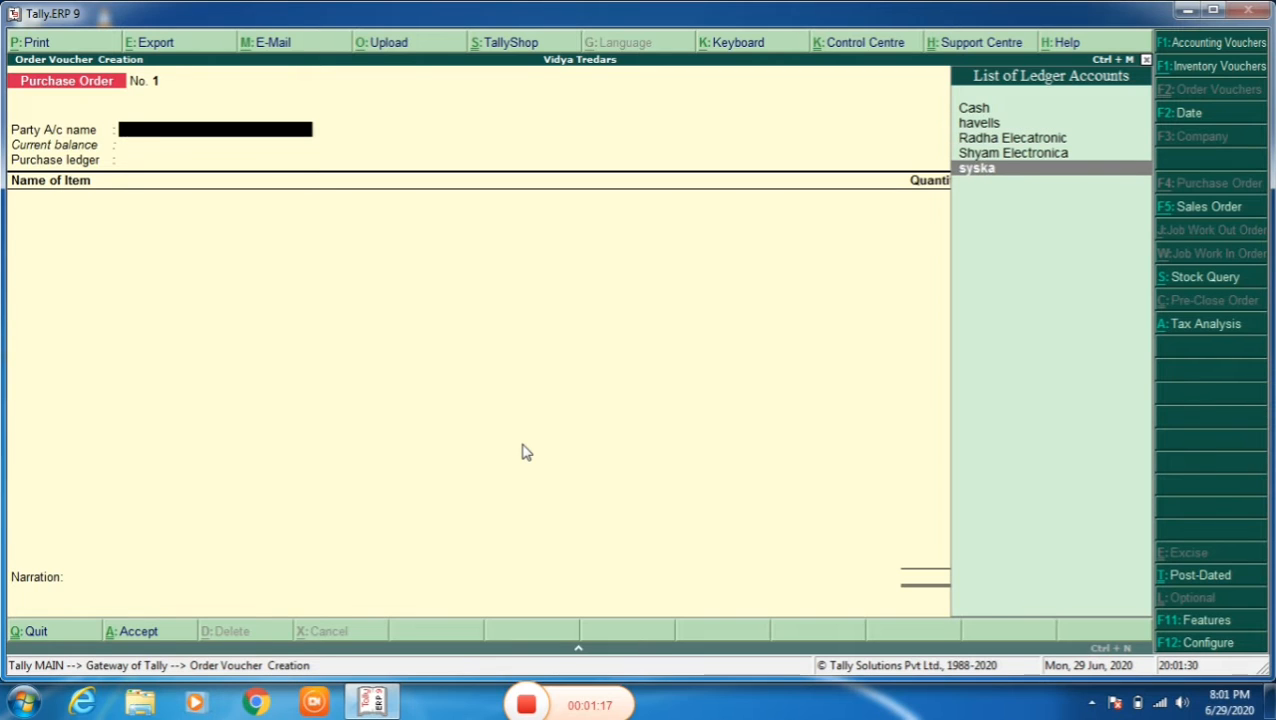
key("Return")
key("ctrl+a")
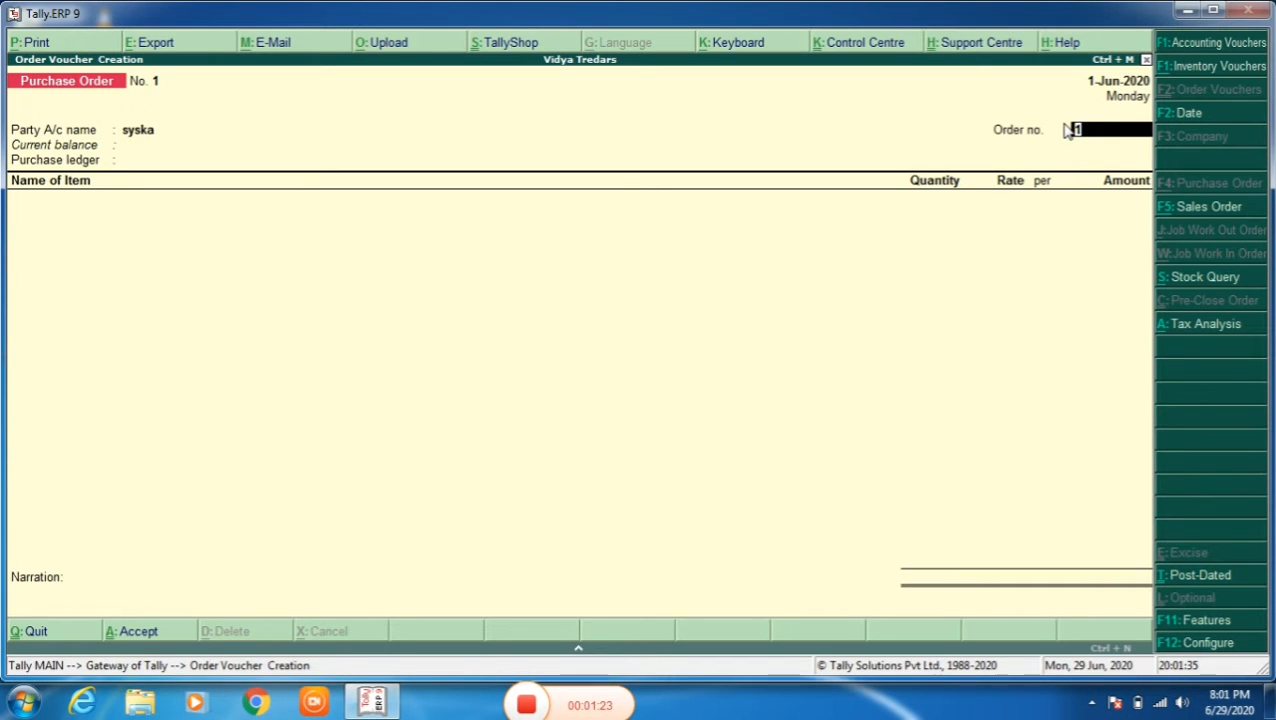
key("Return")
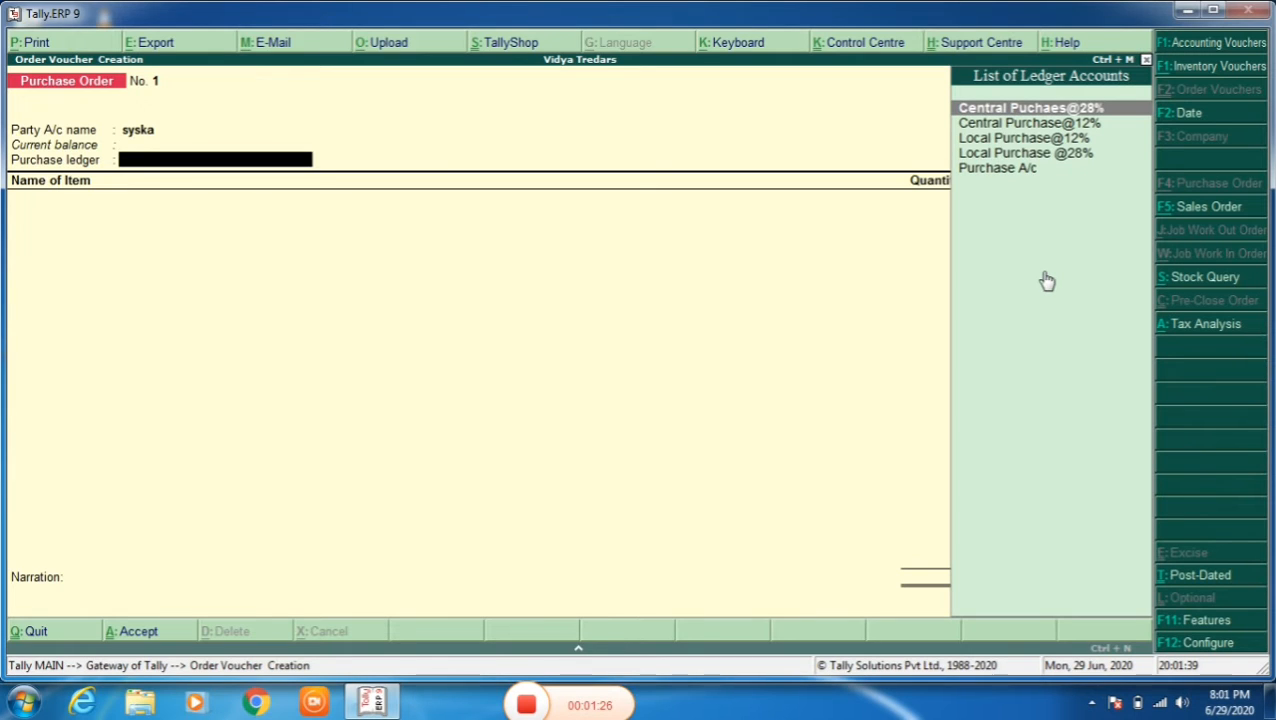
- Set the order's purchase ledger to Local Purchase@12%
key("Down")
key("Down")
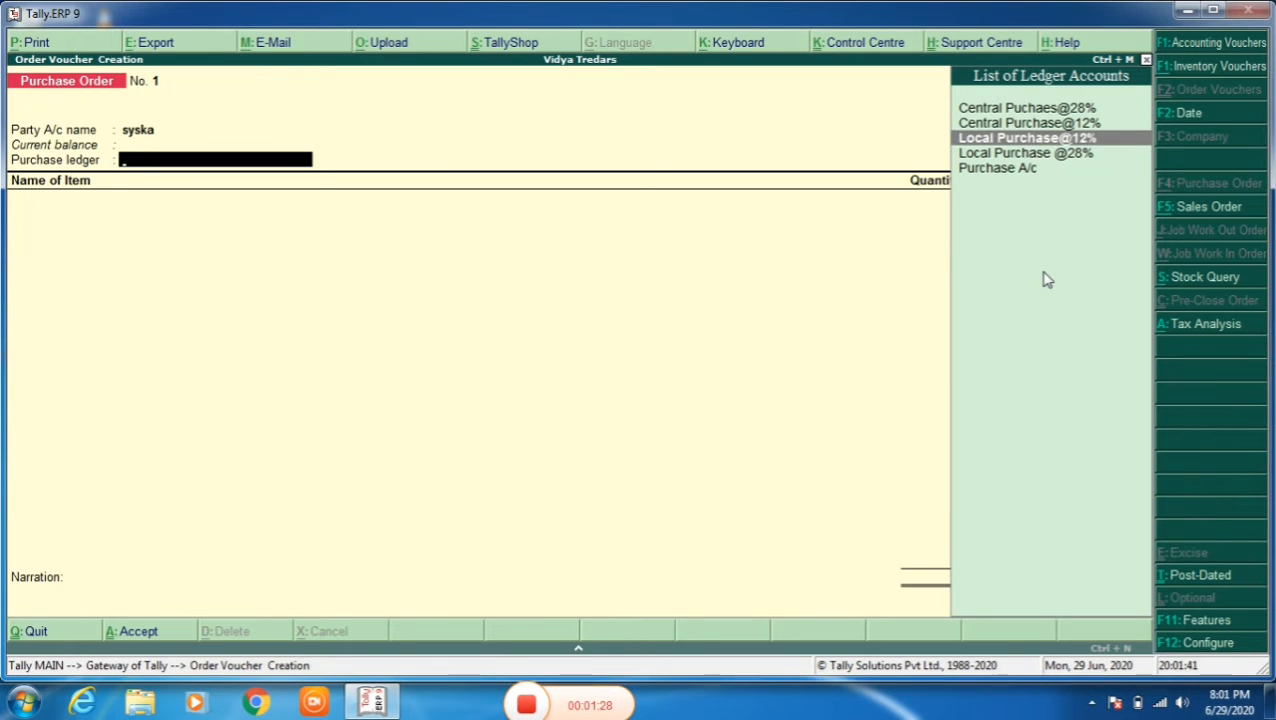
key("Return")
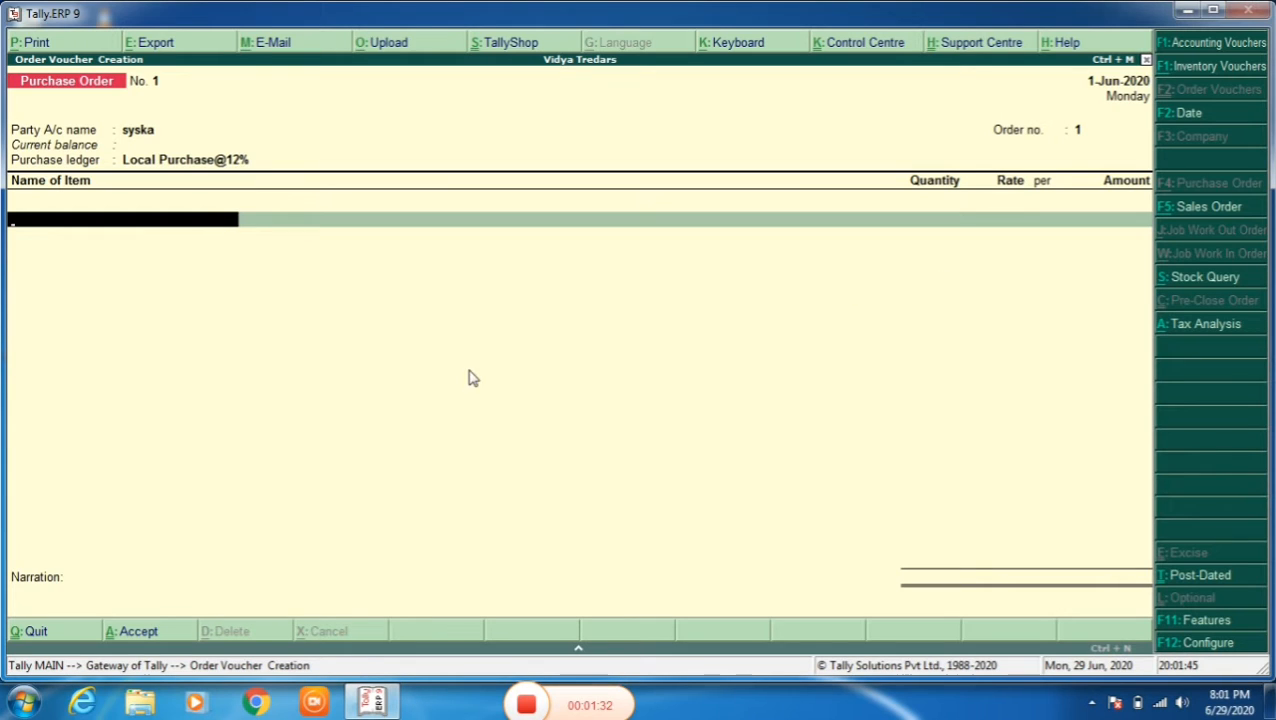
- Add the stock item Bulab, due on 1-Jun-2020, with a quantity of 10 no at a rate of 250
left_click(192, 225)
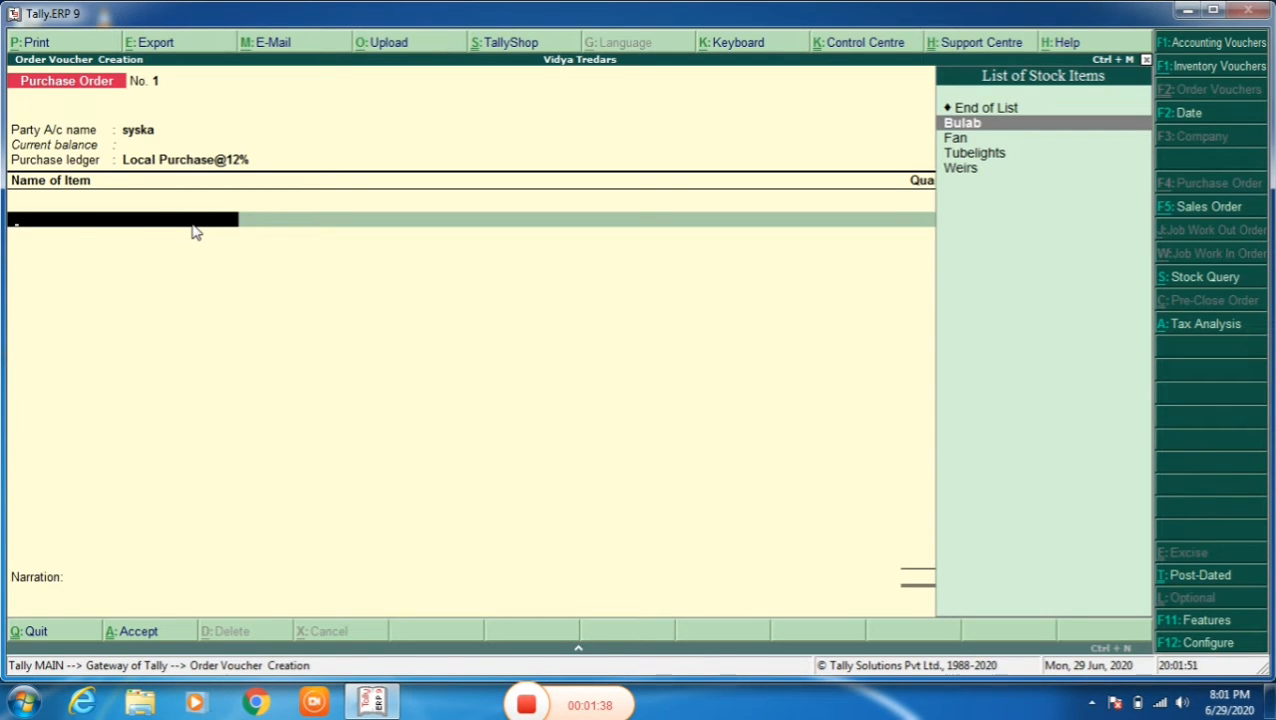
key("Return")
key("Return")
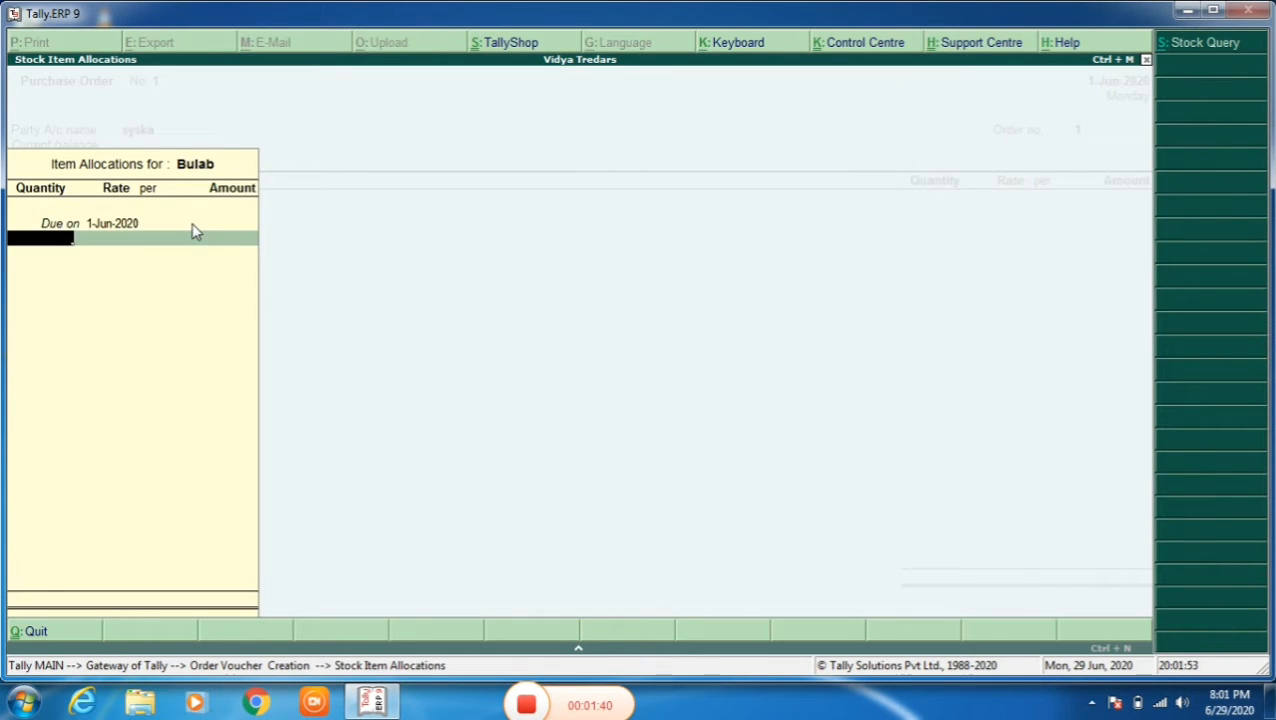
type("10")
key("Return")
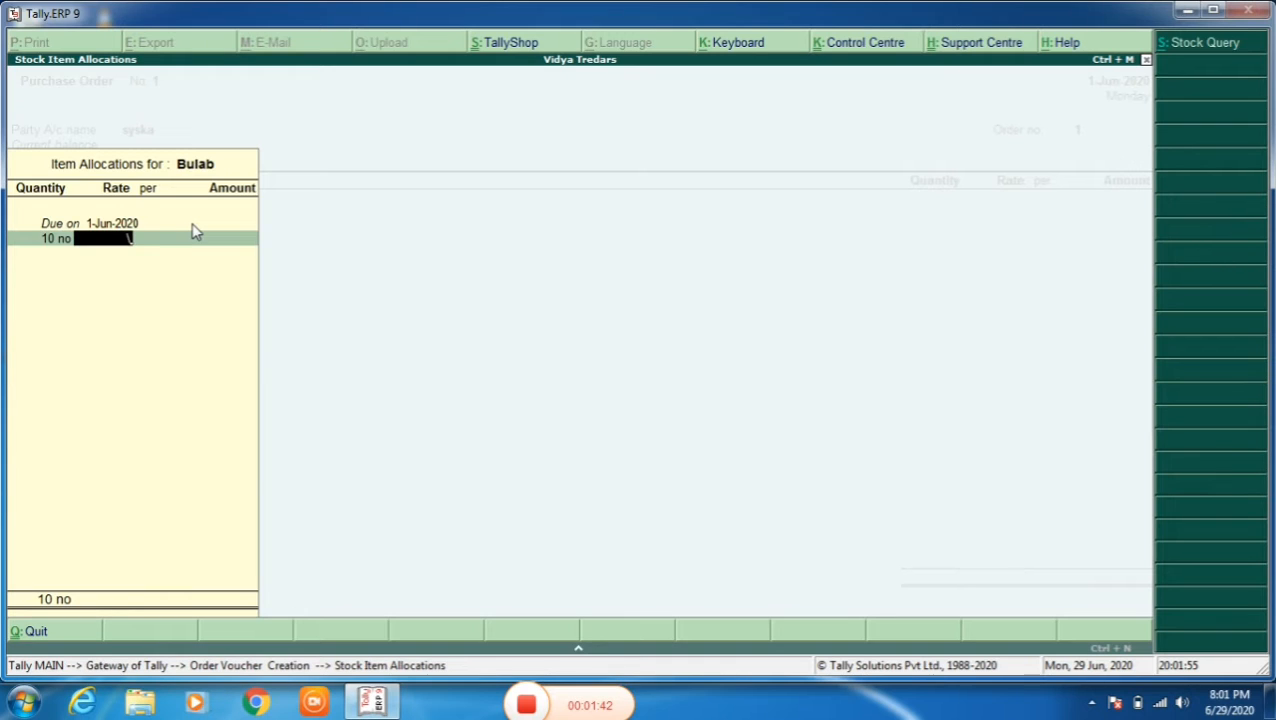
type("250")
key("Return")
key("Return")
key("Return")
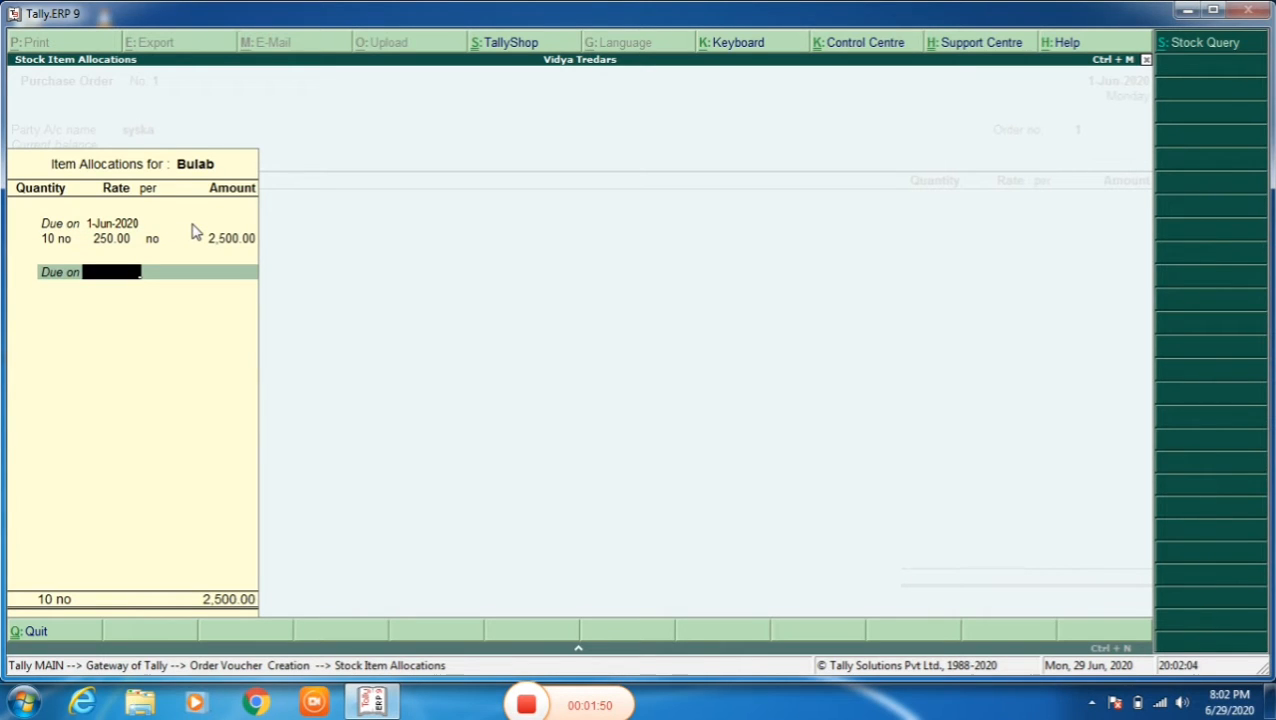
key("Return")
- Add the stock item Fan, due on 1-Jun-2020, with a quantity of 10 no at a rate of 2500
key("Return")
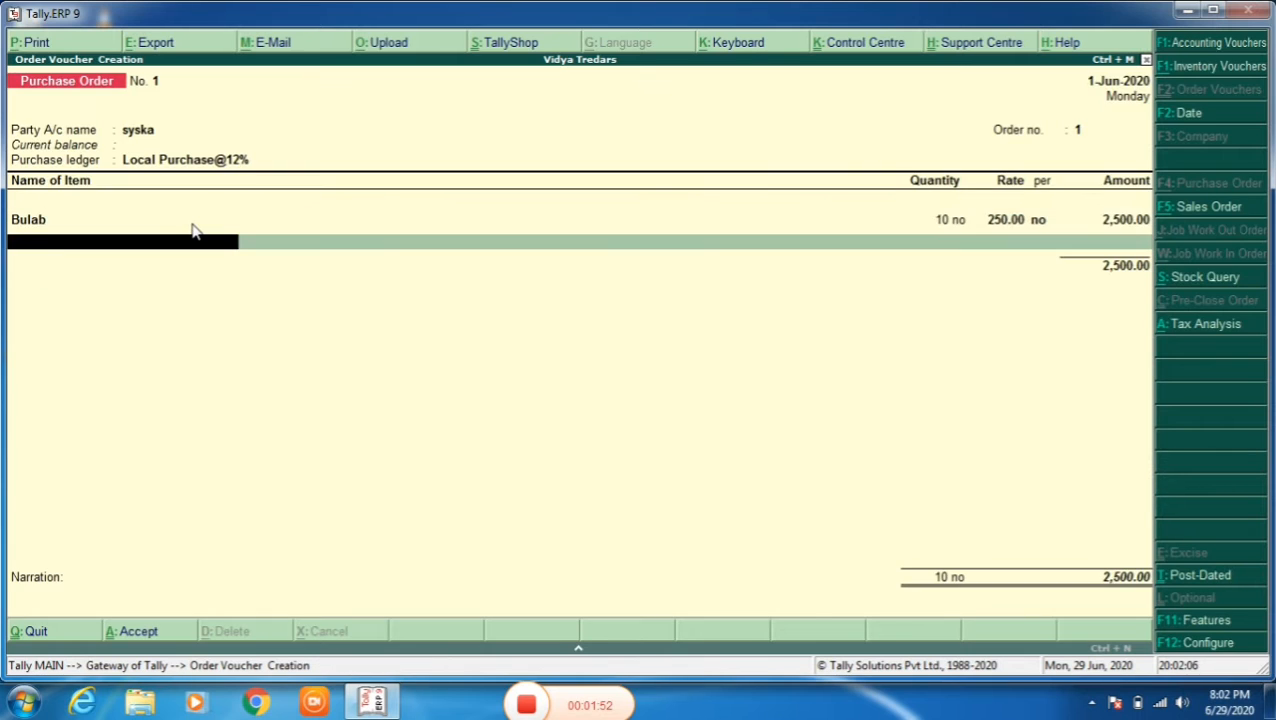
key("Down")
key("Return")
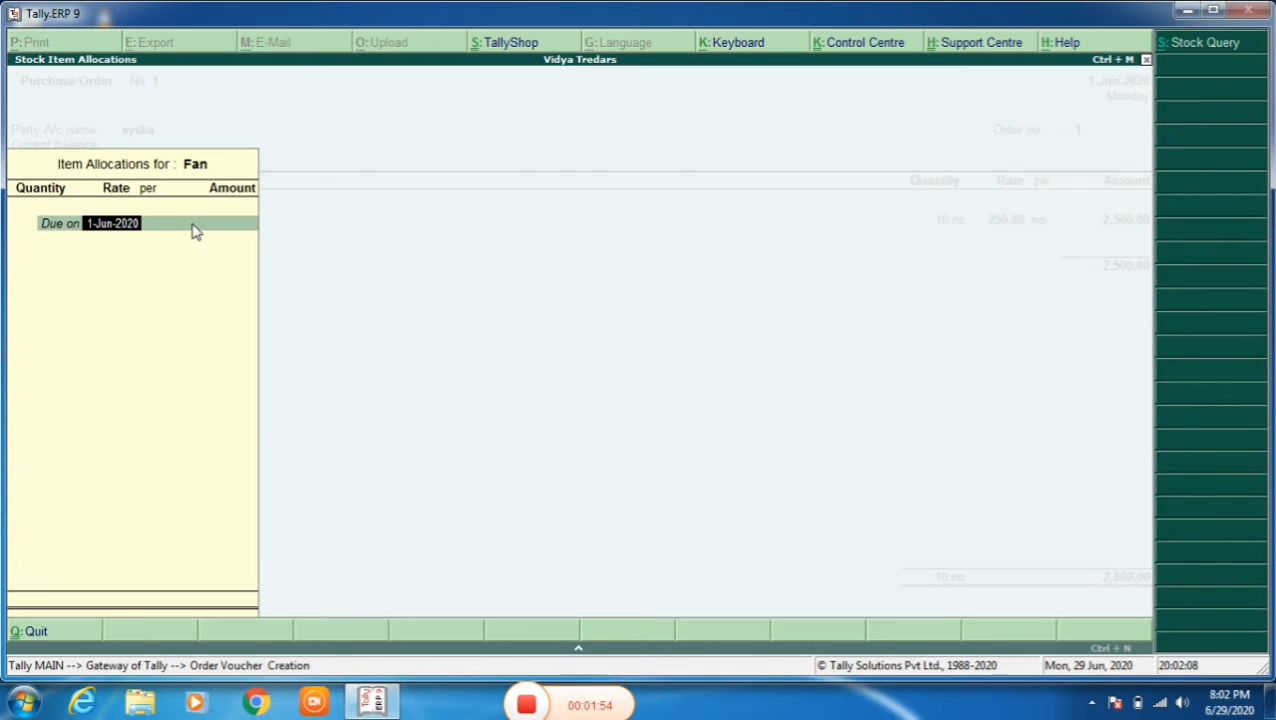
key("Return")
type("10")
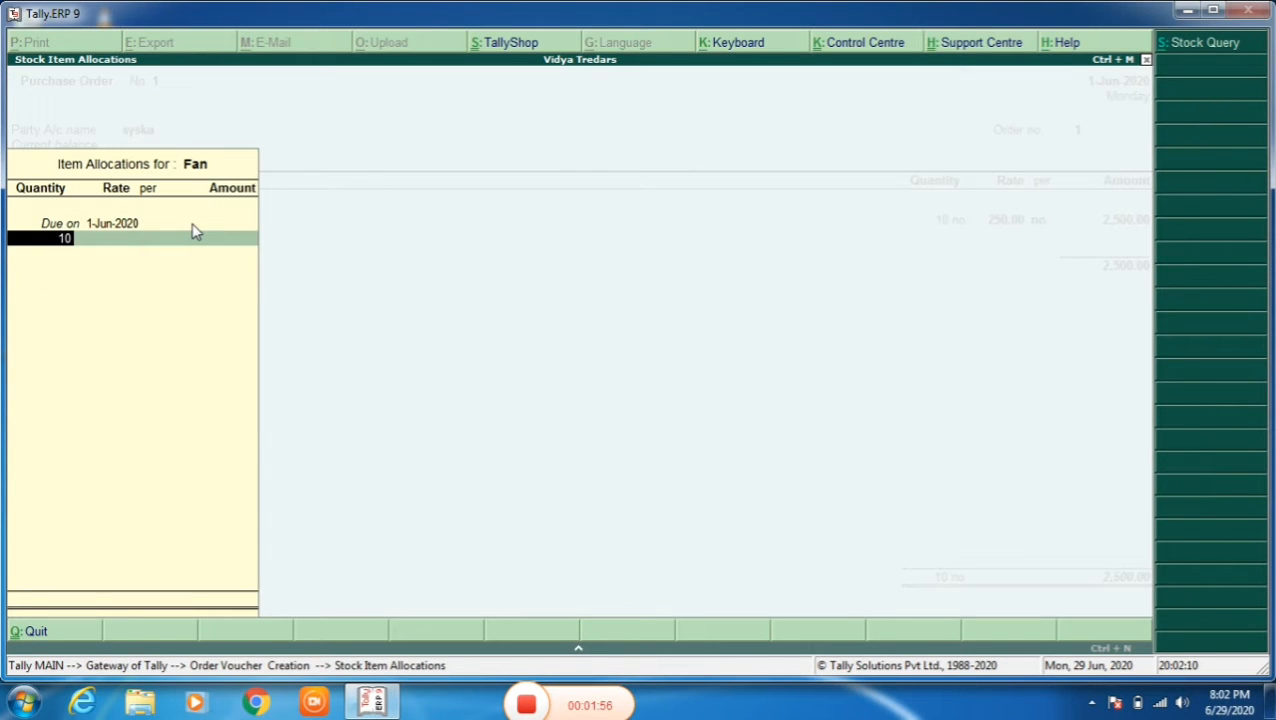
key("Return")
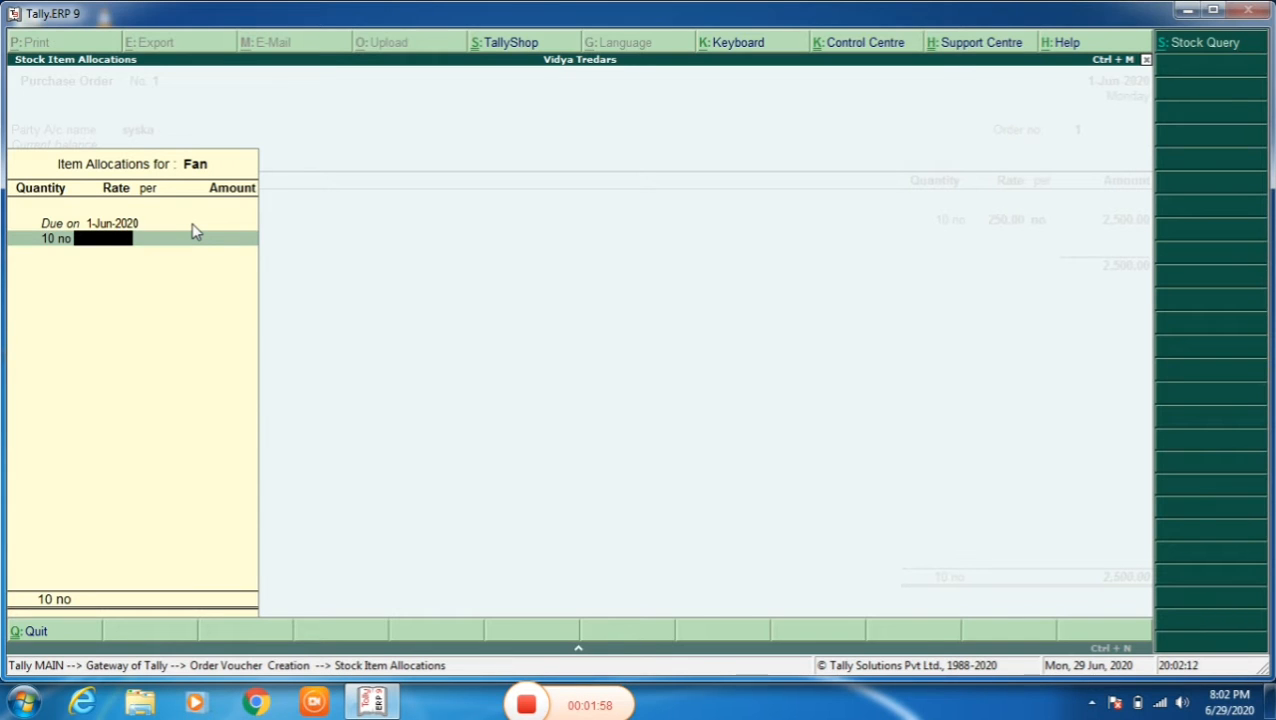
type("2500")
key("Return")
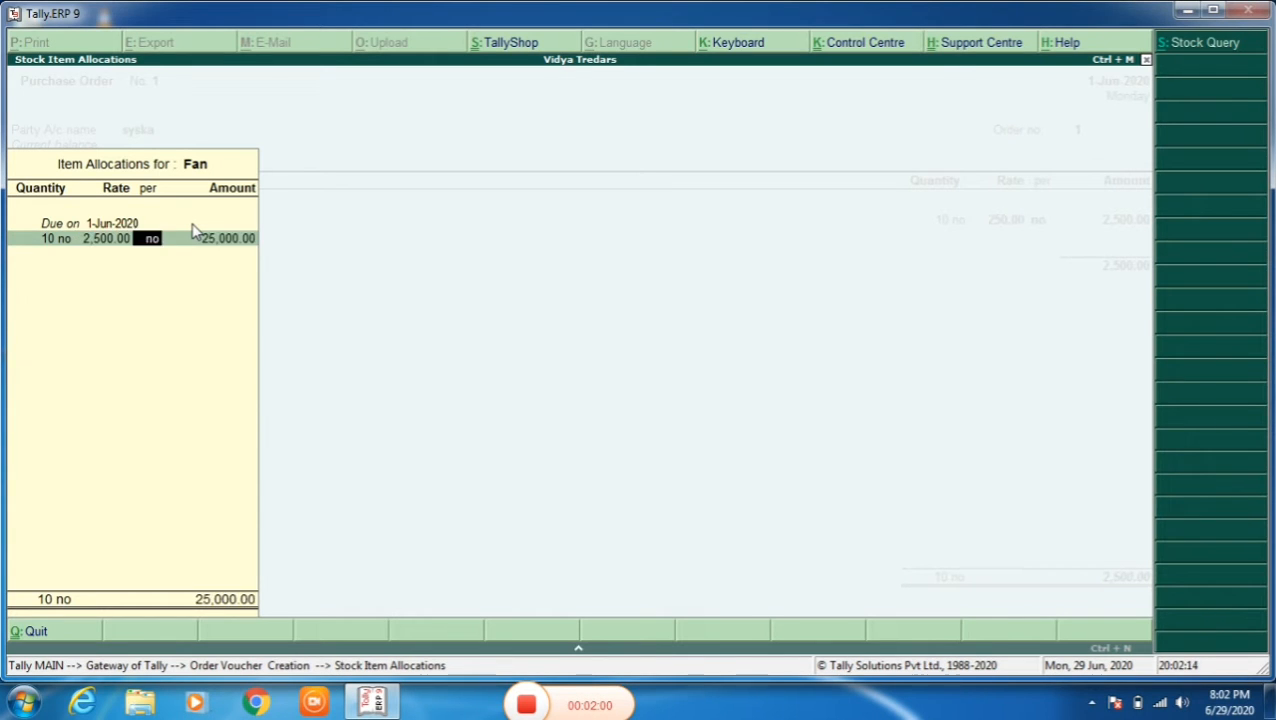
key("Return")
key("Return")
key("Return")
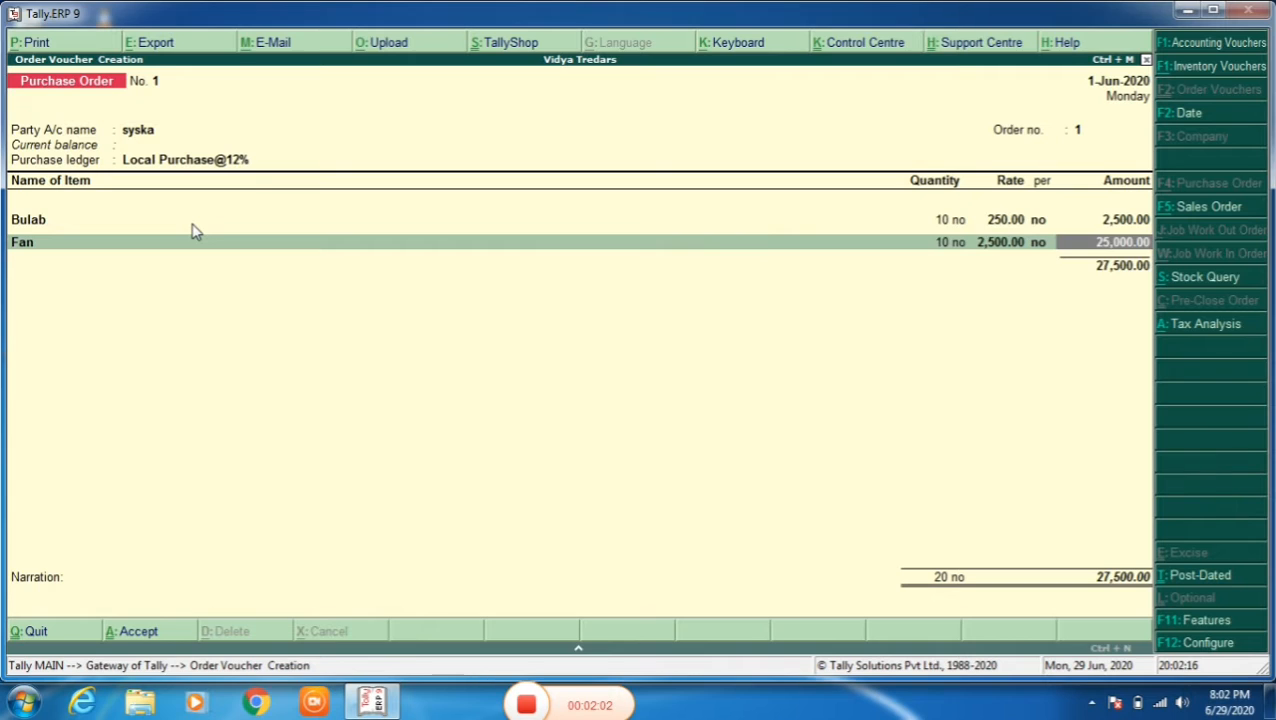
key("Return")
- Add the stock item Tubelights, due on 1-Jun-2020, with 10 no at a rate of 250, and end the item list
key("Down")
key("Down")
key("Down")
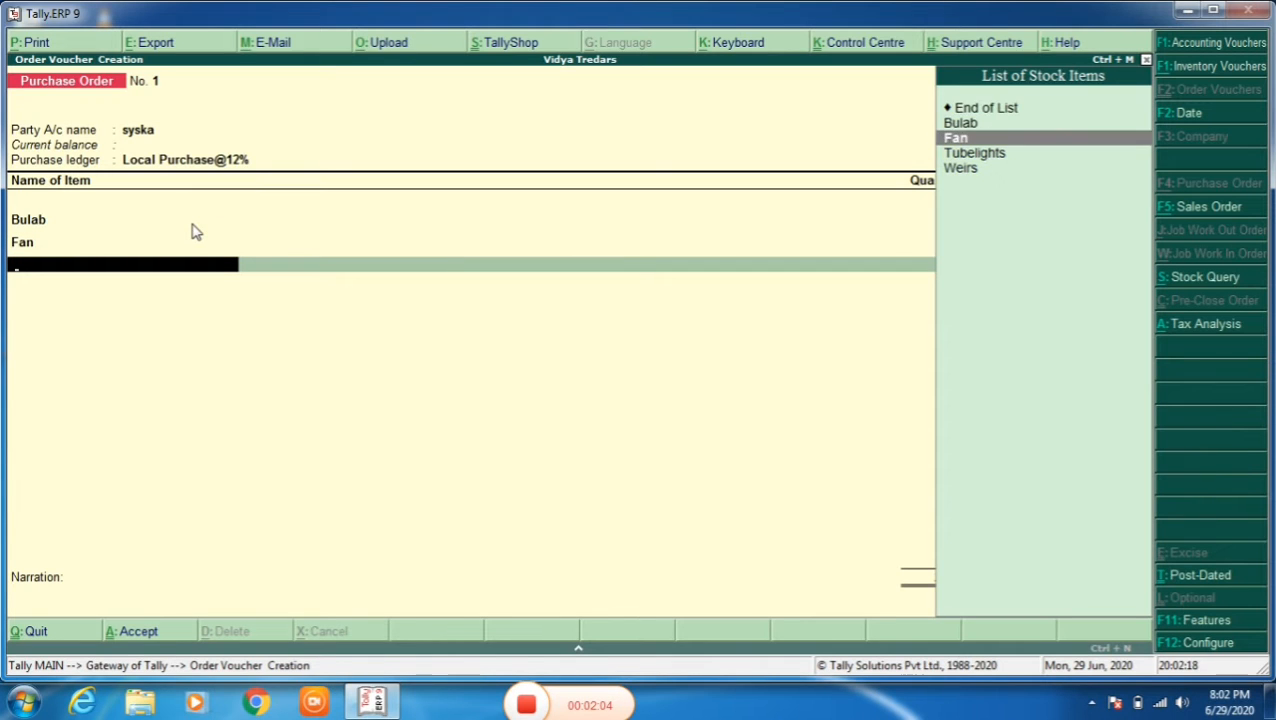
key("Return")
key("Return")
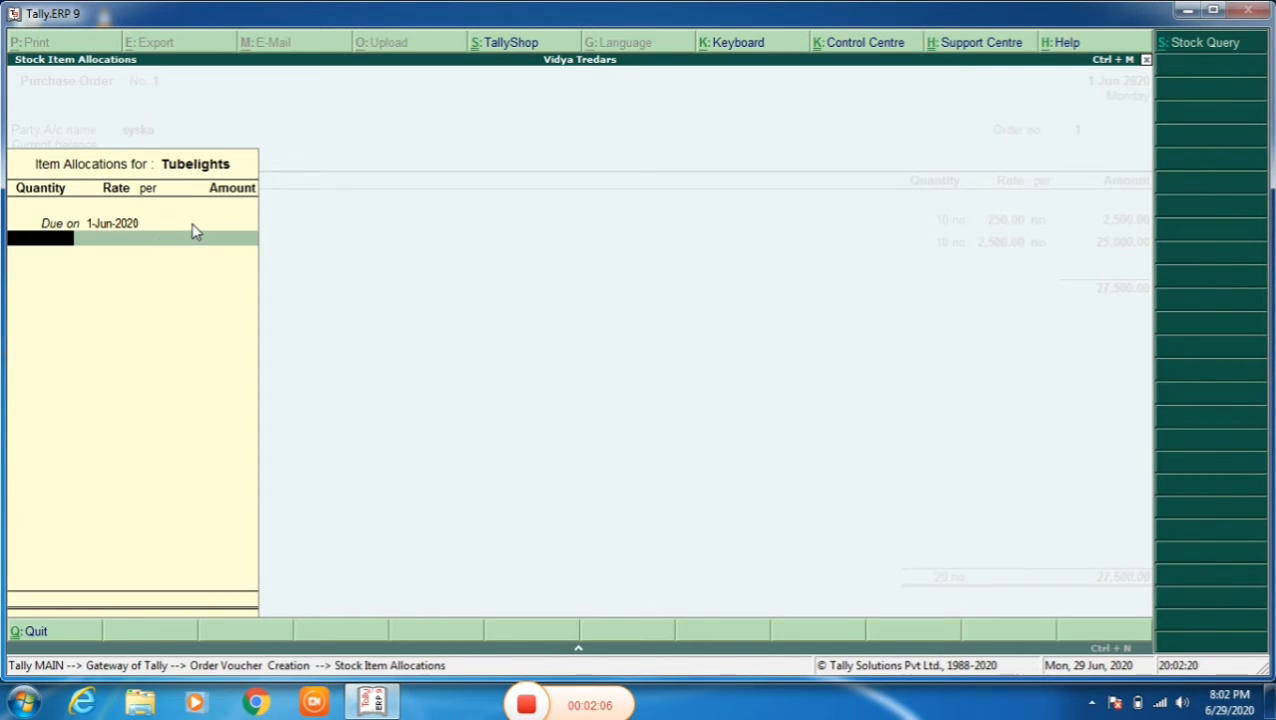
type("10")
key("Return")
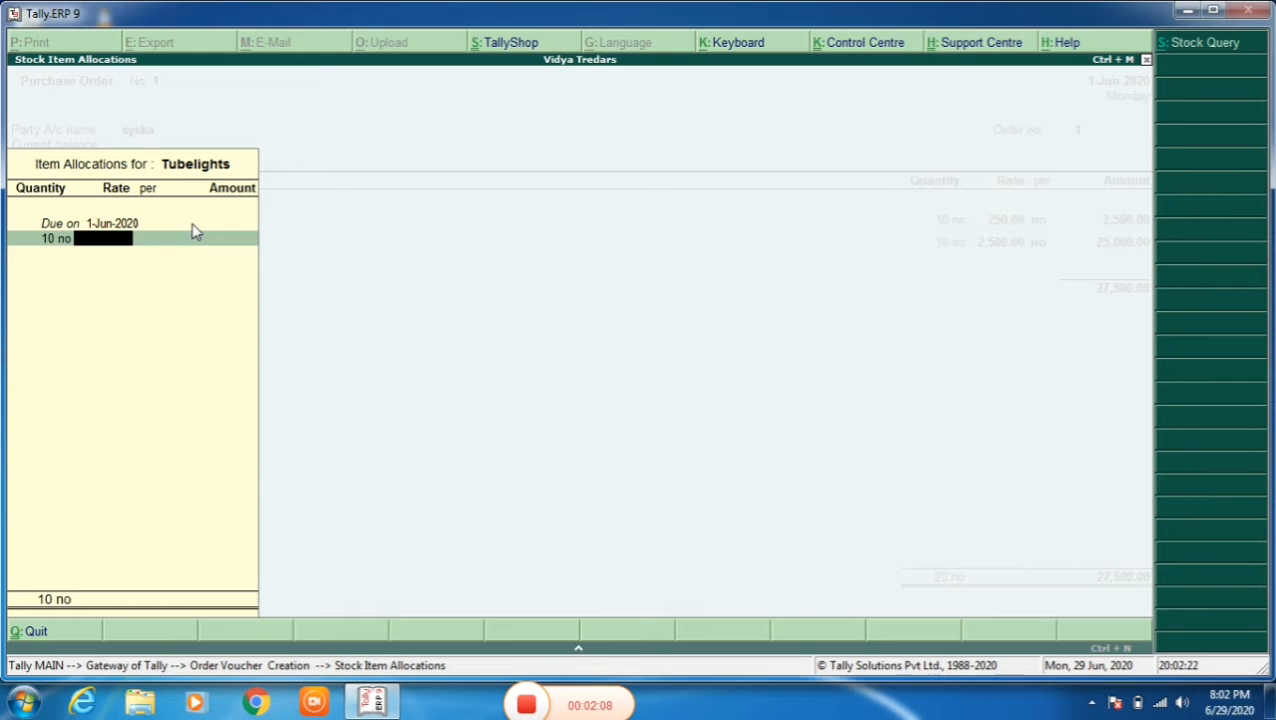
type("250")
key("Return")
key("Return")
key("Return")
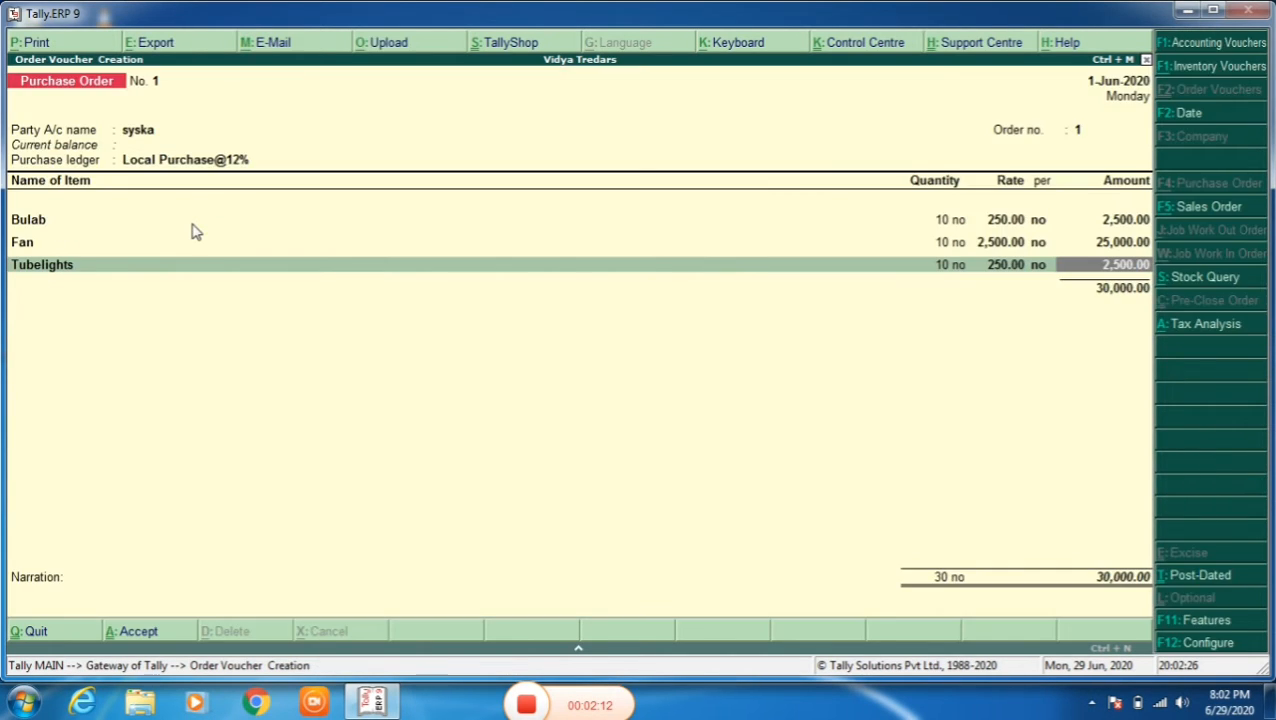
key("Return")
key("Return")
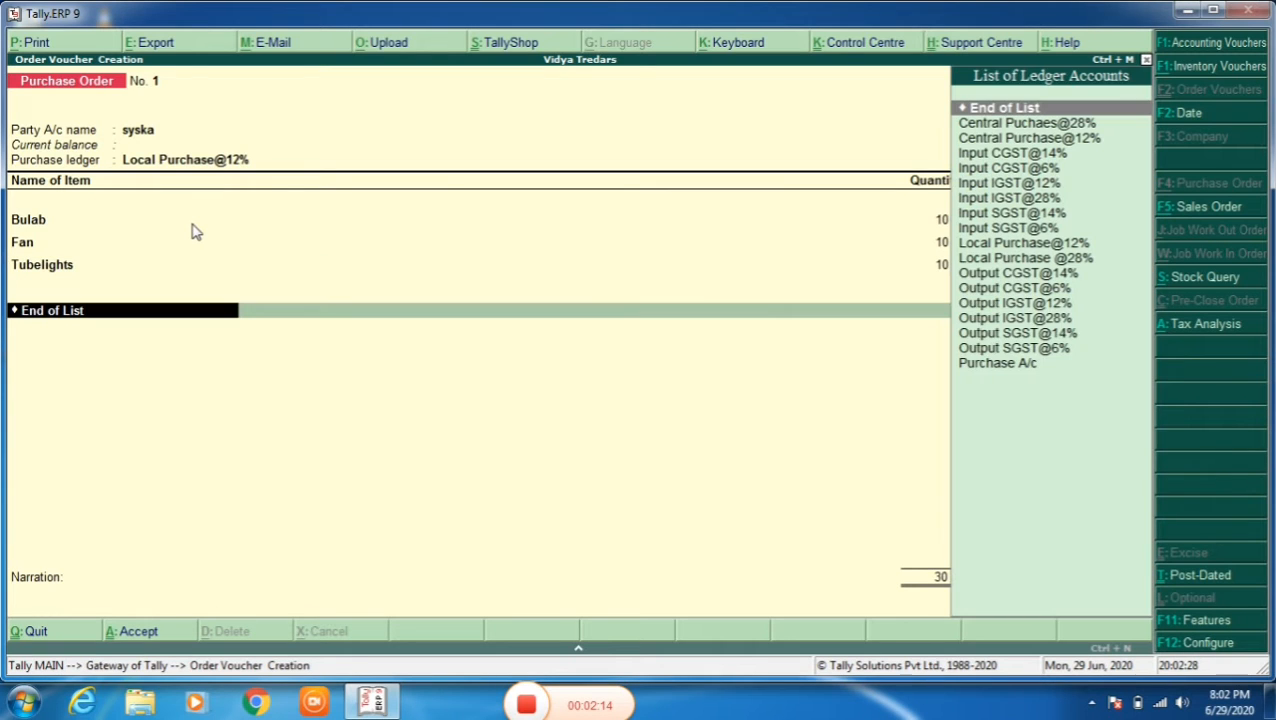
- Add the Input CGST@6% ledger at 6% below the stock items in the purchase order
key("Down")
key("Down")
key("Down")
key("Down")
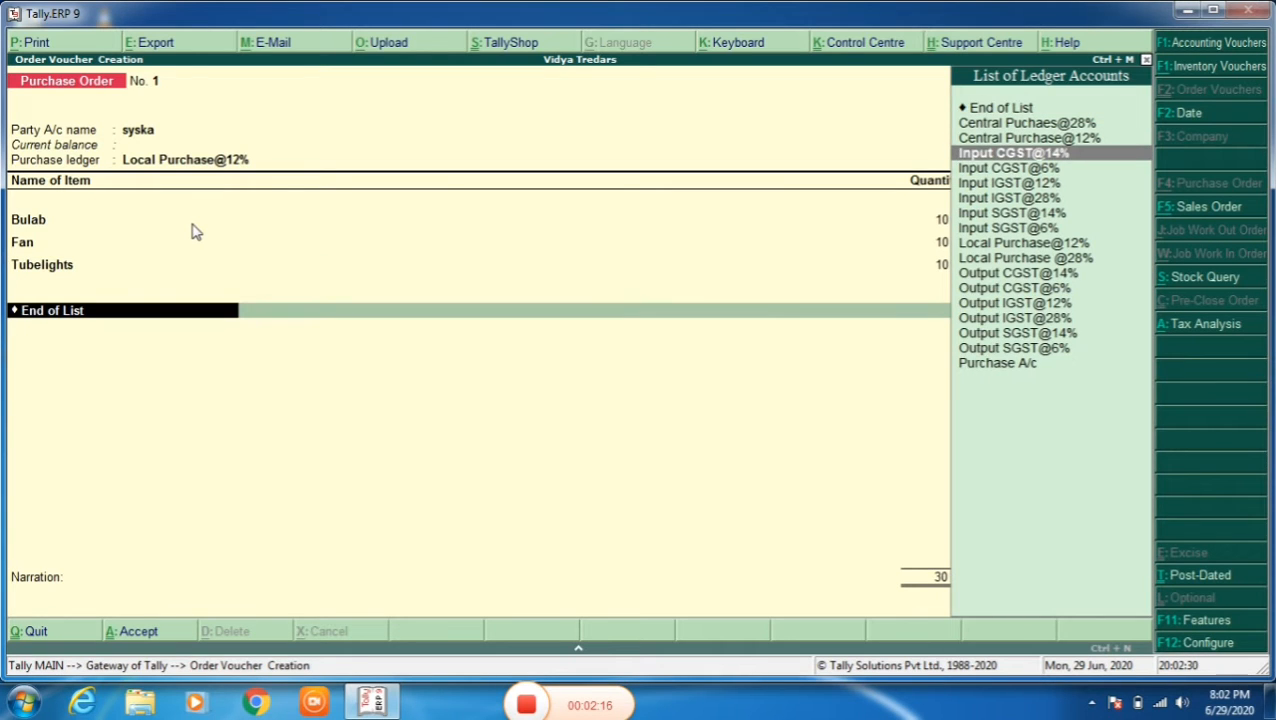
key("Down")
key("Down")
key("Down")
key("Down")
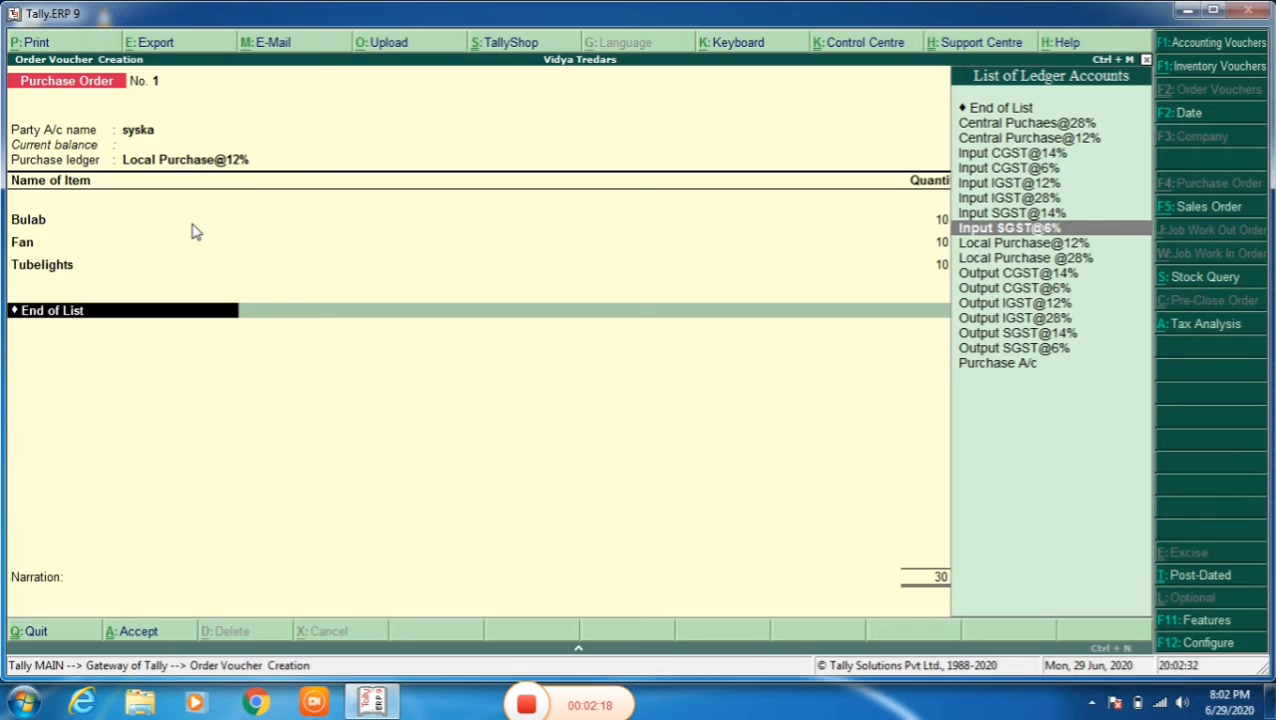
key("Up")
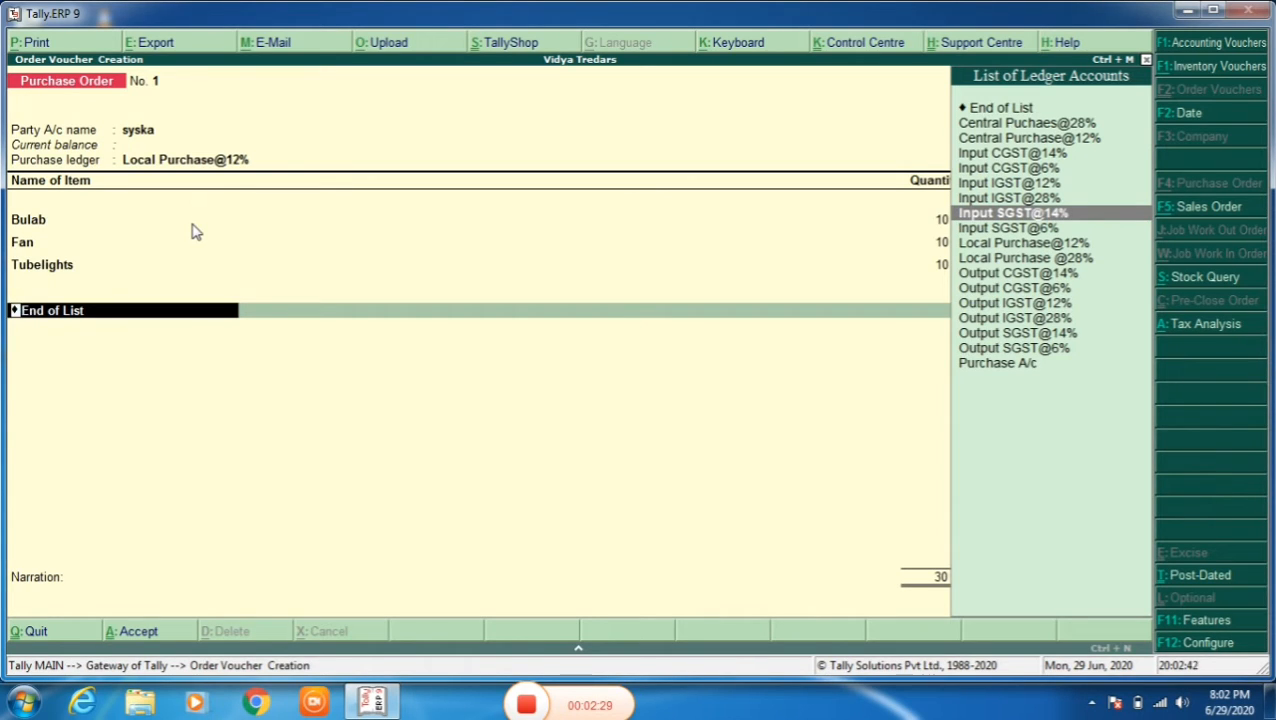
key("Down")
key("Down")
key("Up")
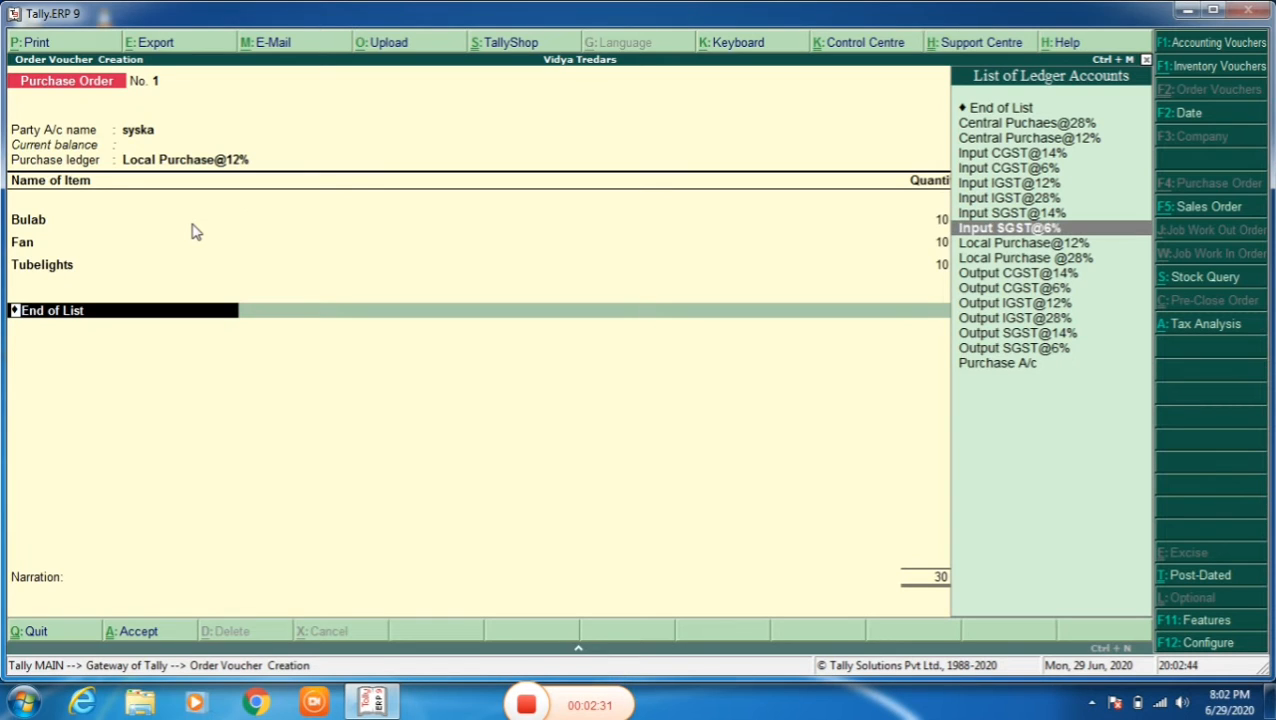
key("Up")
key("Up")
key("Up")
key("Up")
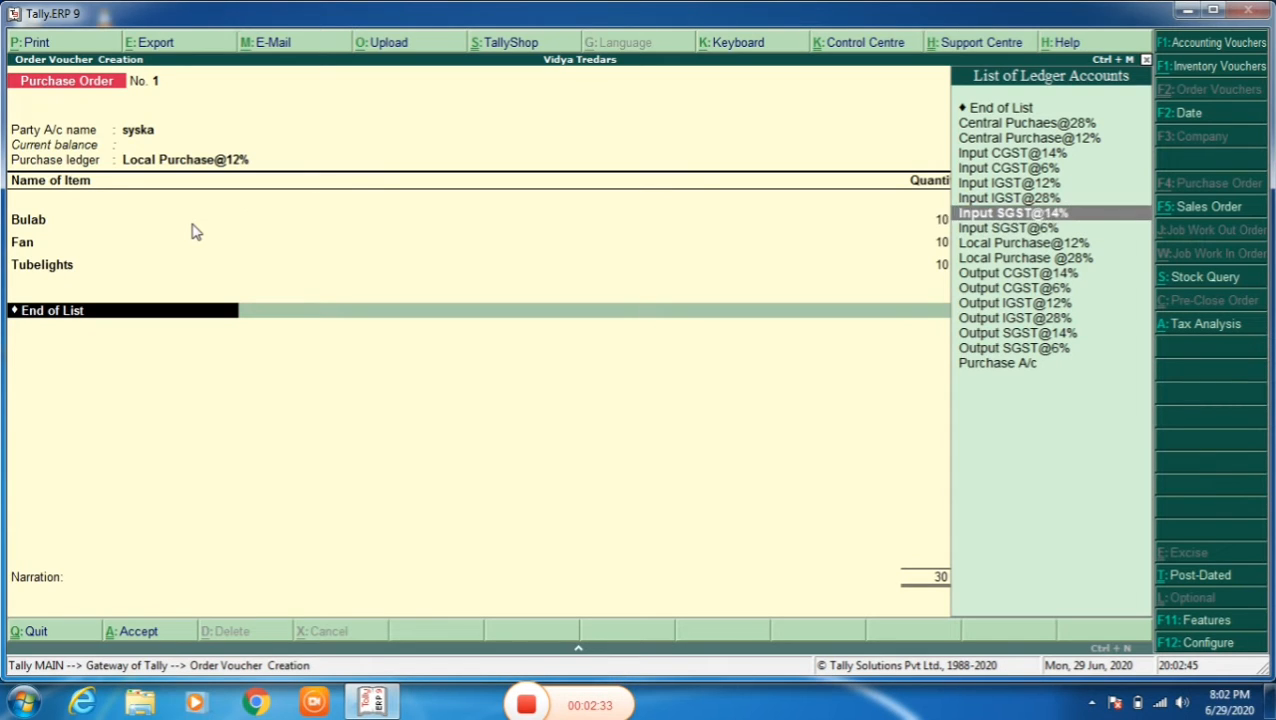
key("Return")
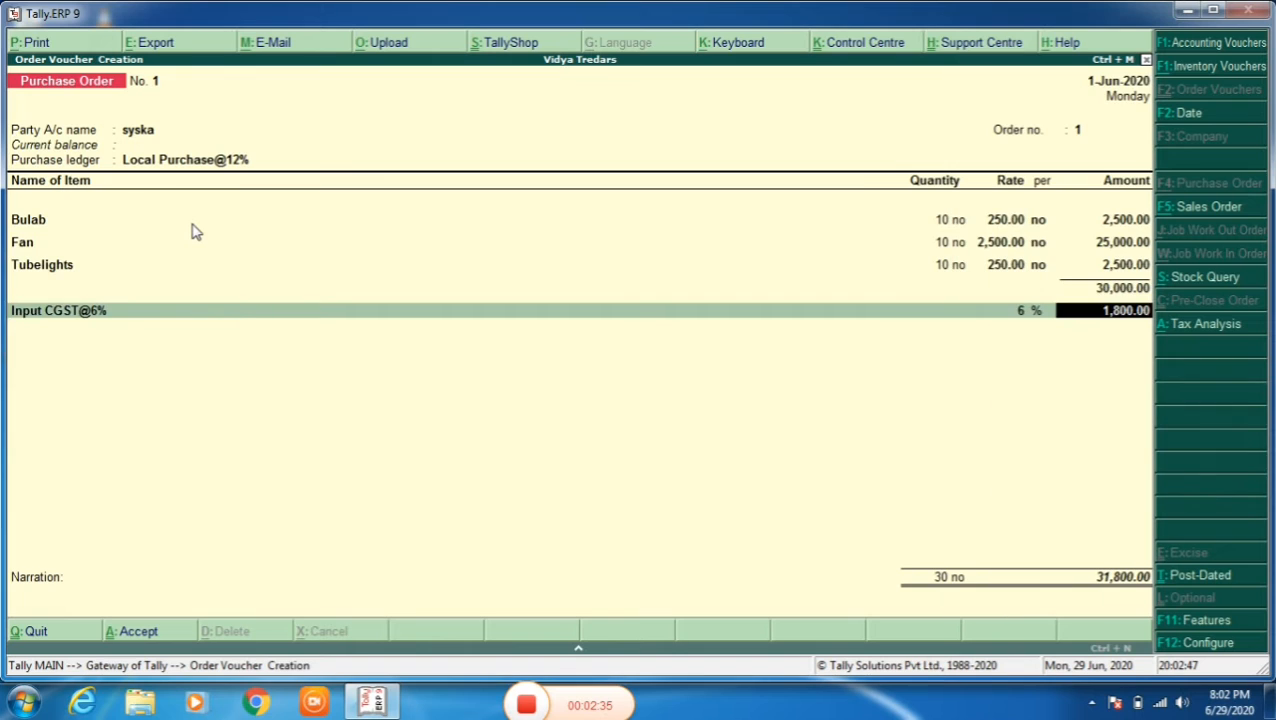
key("Return")
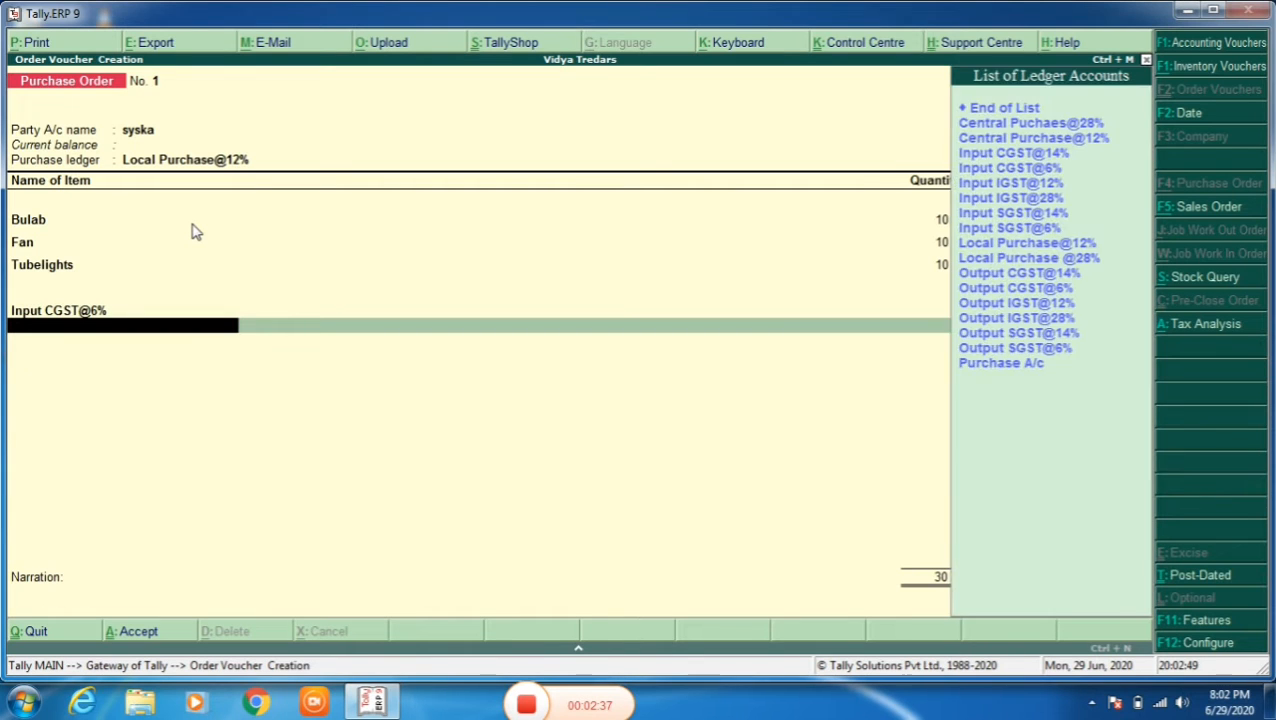
- Add the Input SGST@6% ledger at 6%, then save the purchase order without a narration and return to the Gateway of Tally
key("Down")
key("Down")
key("Down")
key("Down")
key("Down")
key("Down")
key("Down")
key("Down")
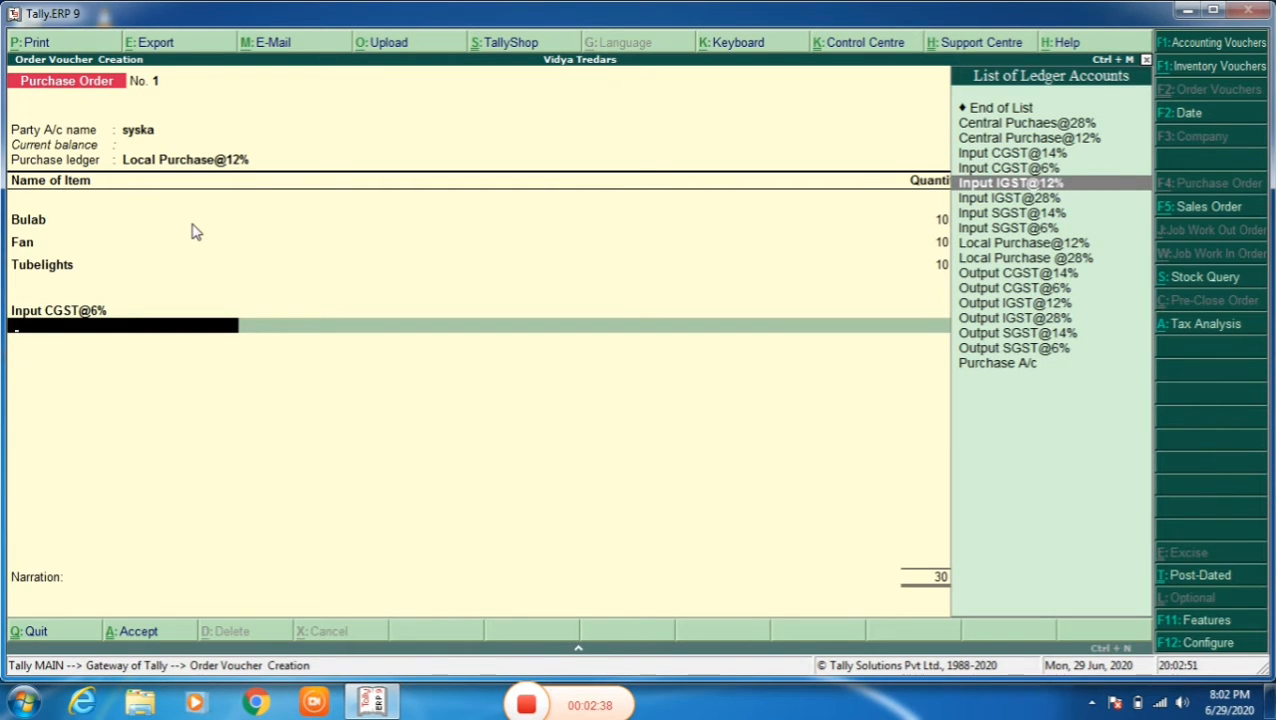
key("Return")
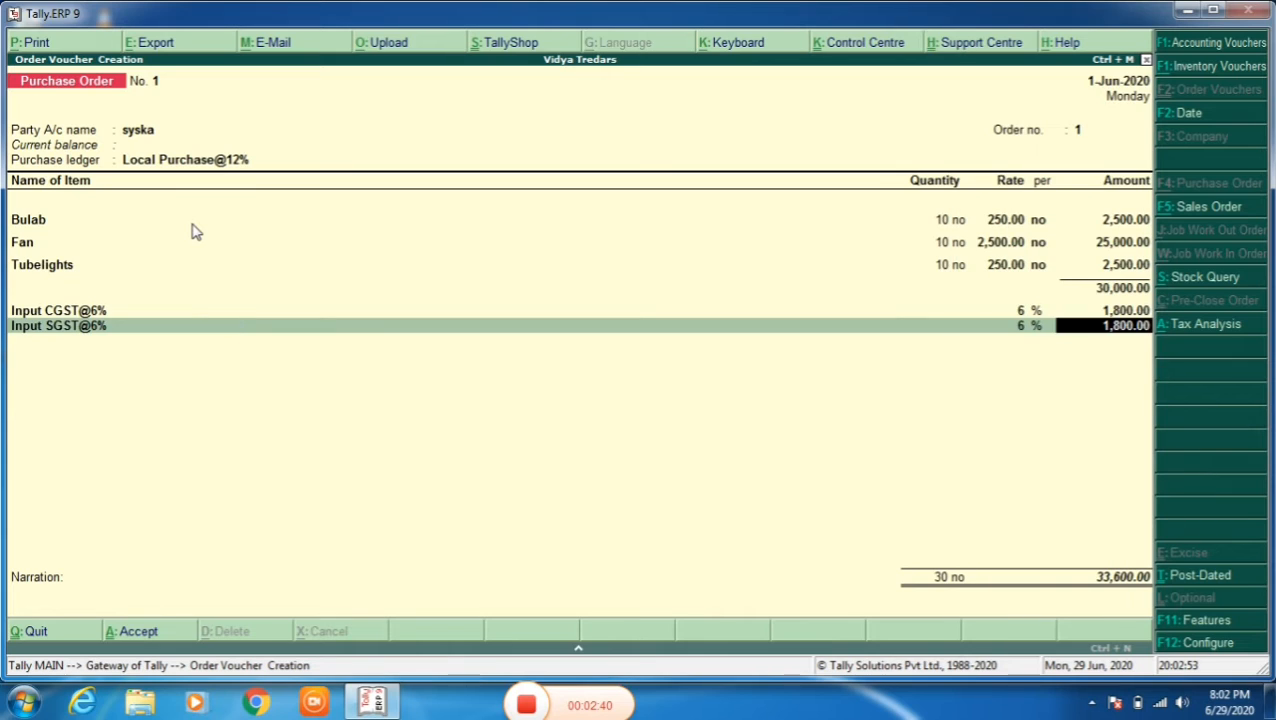
key("Return")
key("Return")
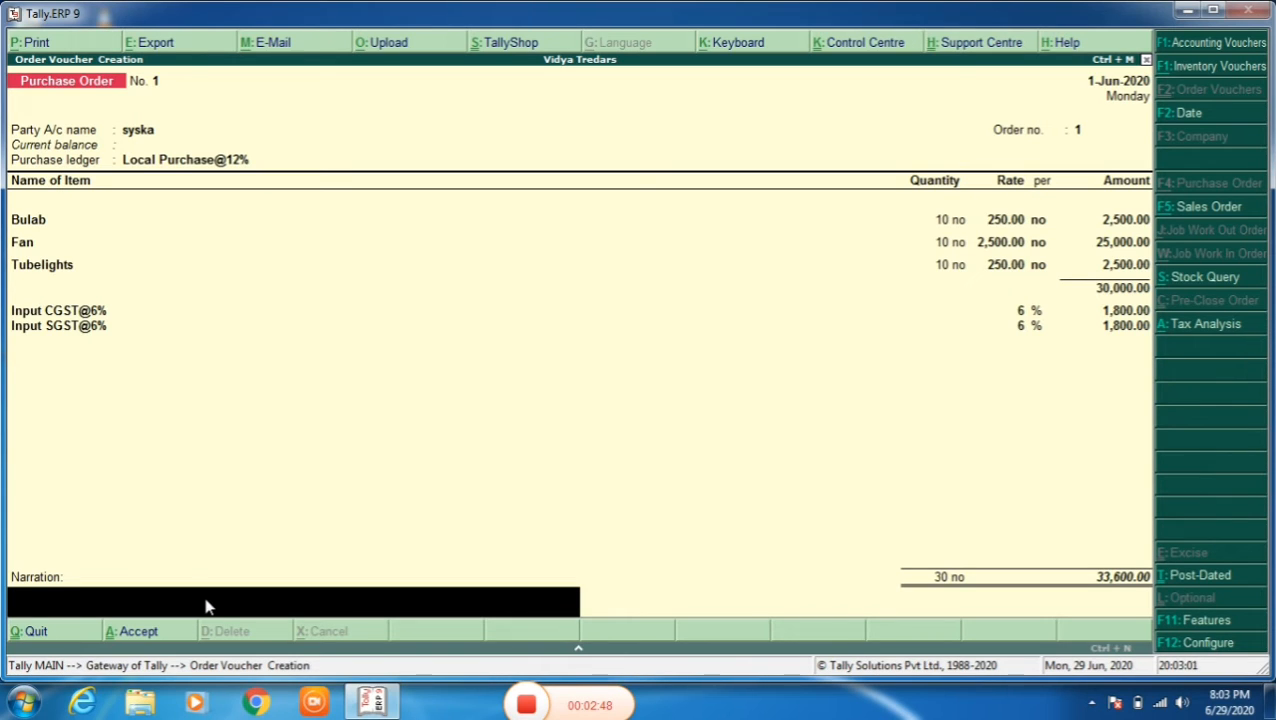
key("ctrl+a")
key("Escape")
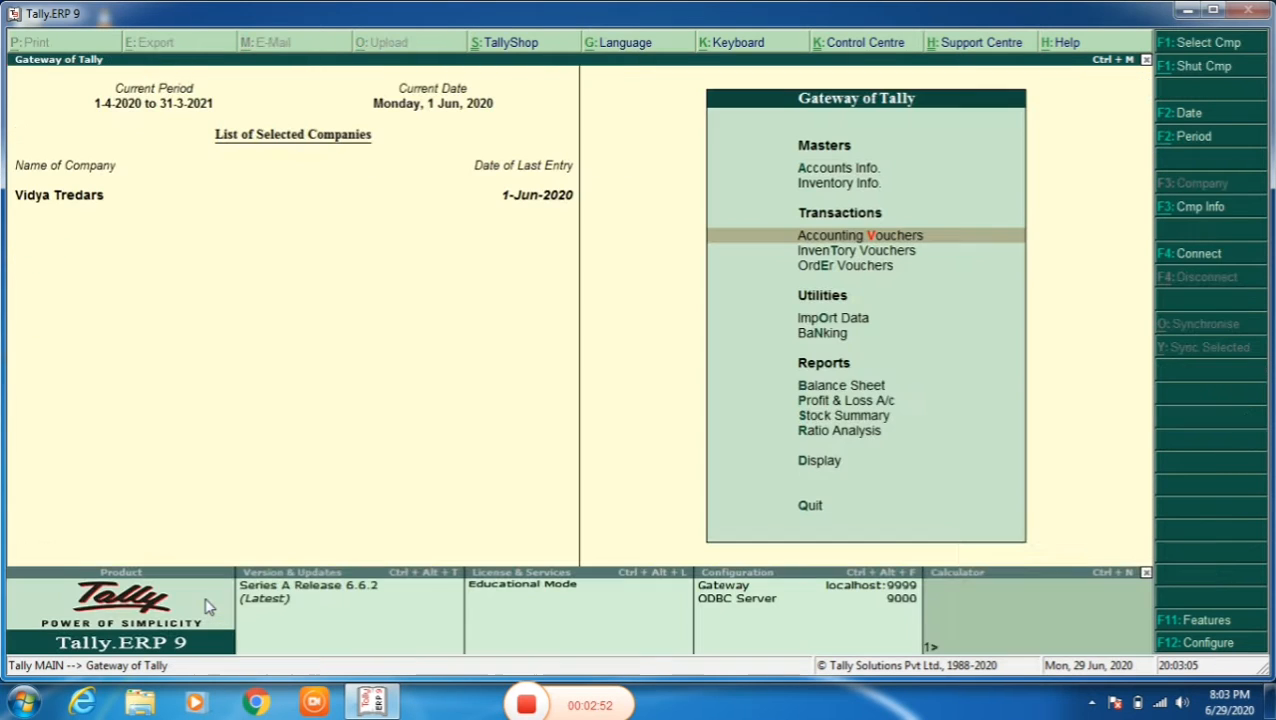
- Open the GSTR-2 report from the GST statutory reports
key("Down")
key("Down")
key("Down")
key("Down")
key("Down")
key("Down")
key("Down")
key("Down")
key("Down")
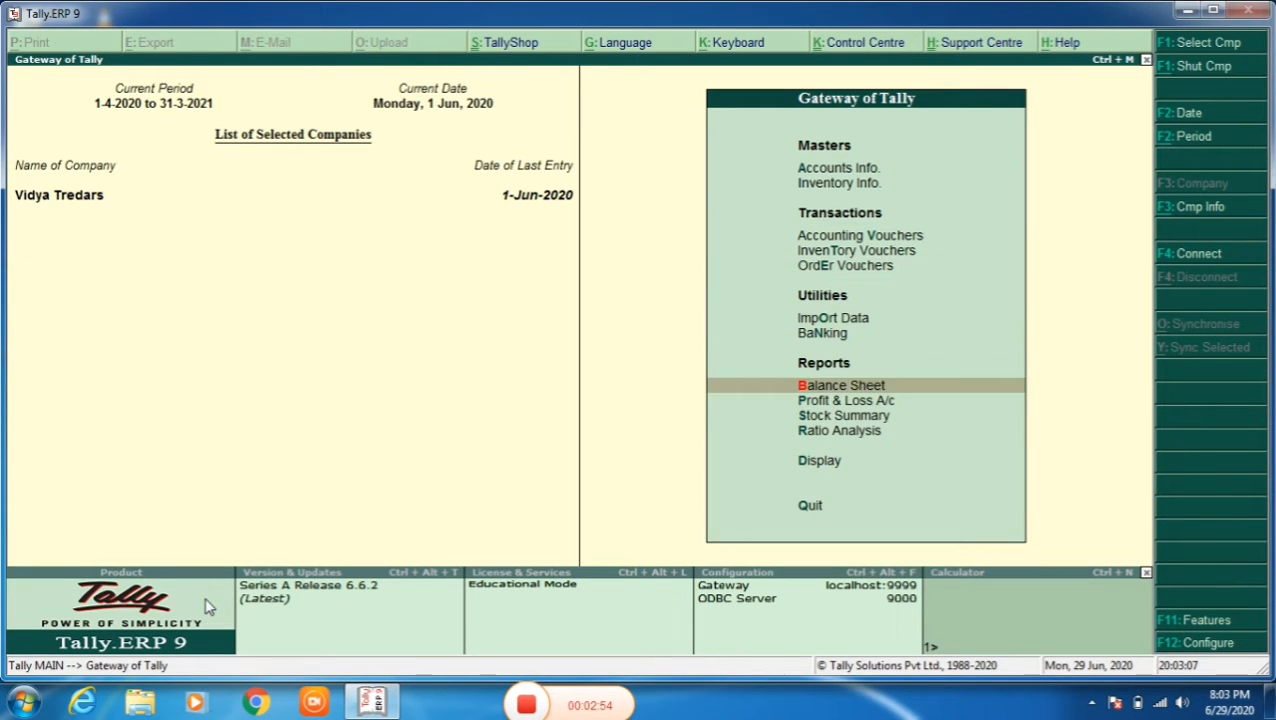
key("Return")
key("Down")
key("Down")
key("Down")
key("Down")
key("Down")
key("Down")
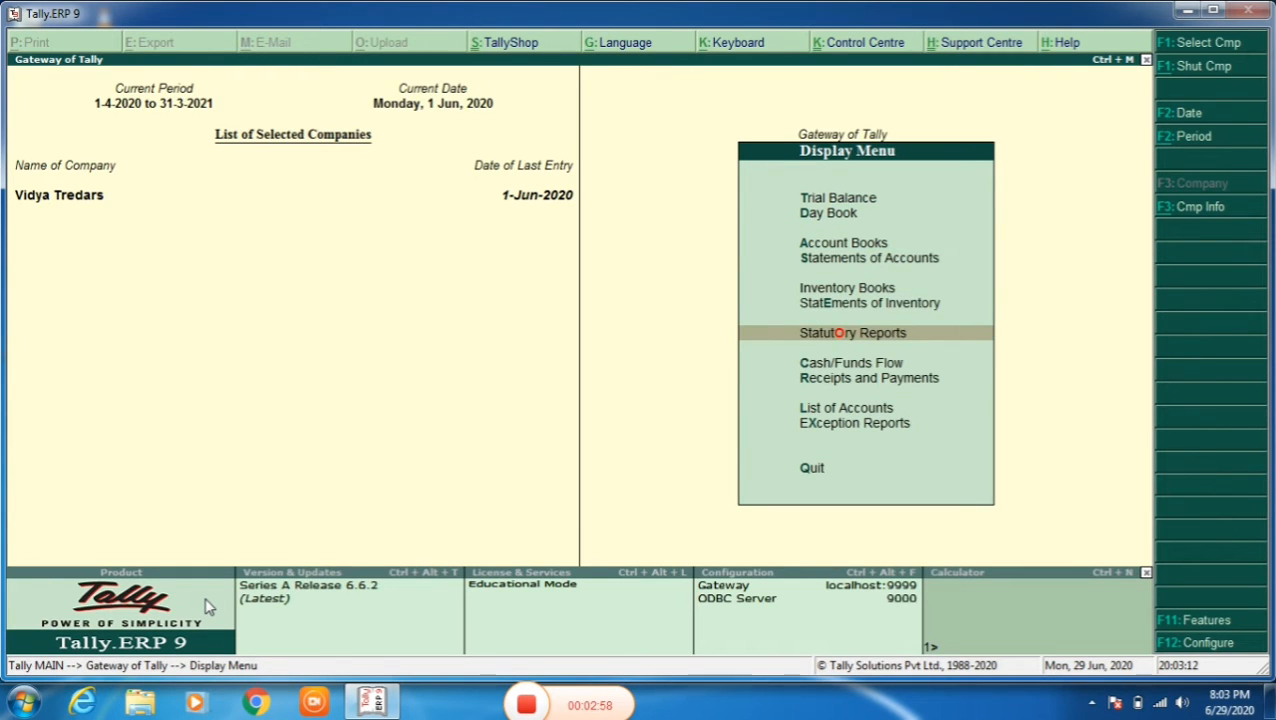
key("Return")
key("Return")
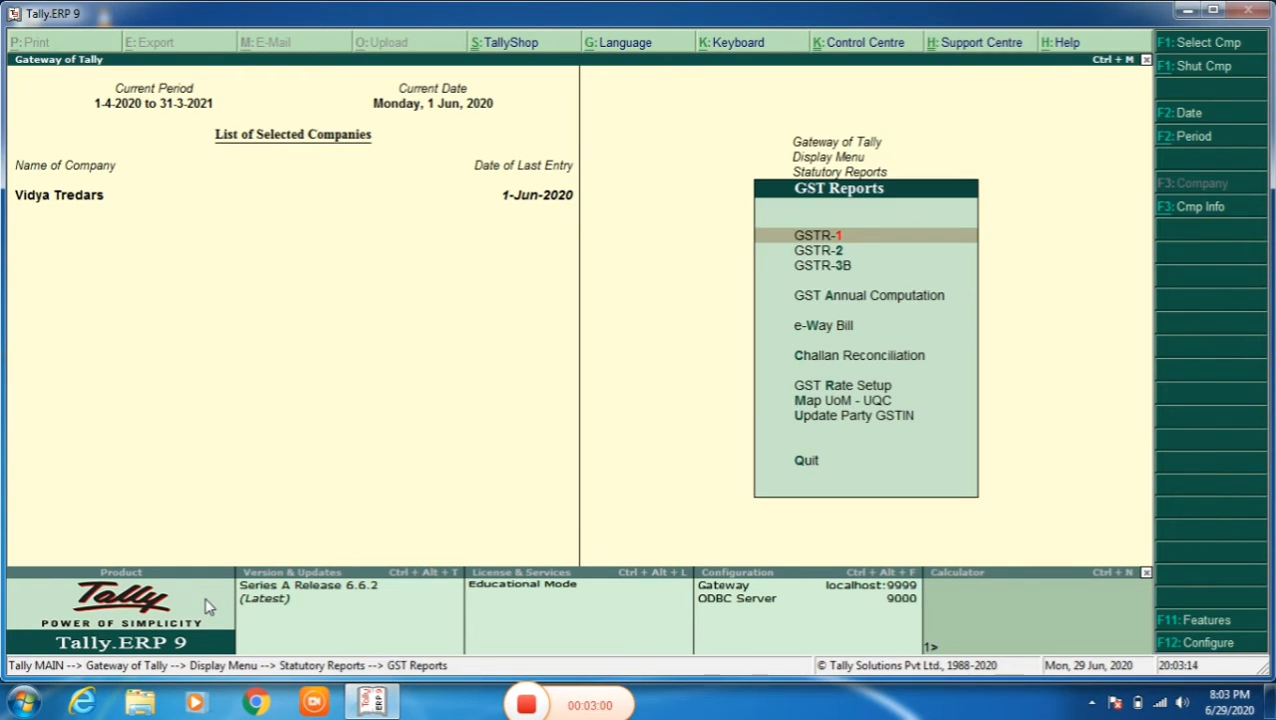
key("Down")
key("Return")
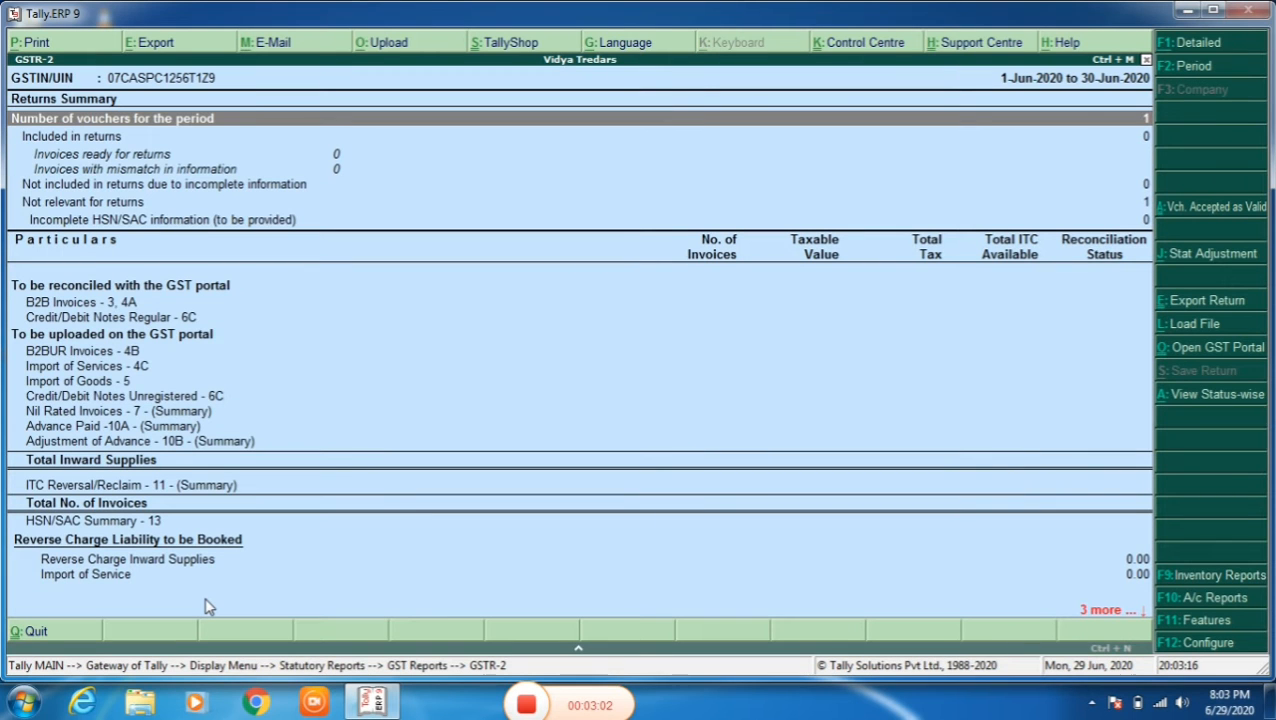
- Review the voucher counts in the GSTR-2 returns summary and go back to the Gateway of Tally
key("Down")
key("Down")
key("Down")
key("Down")
key("Down")
key("Down")
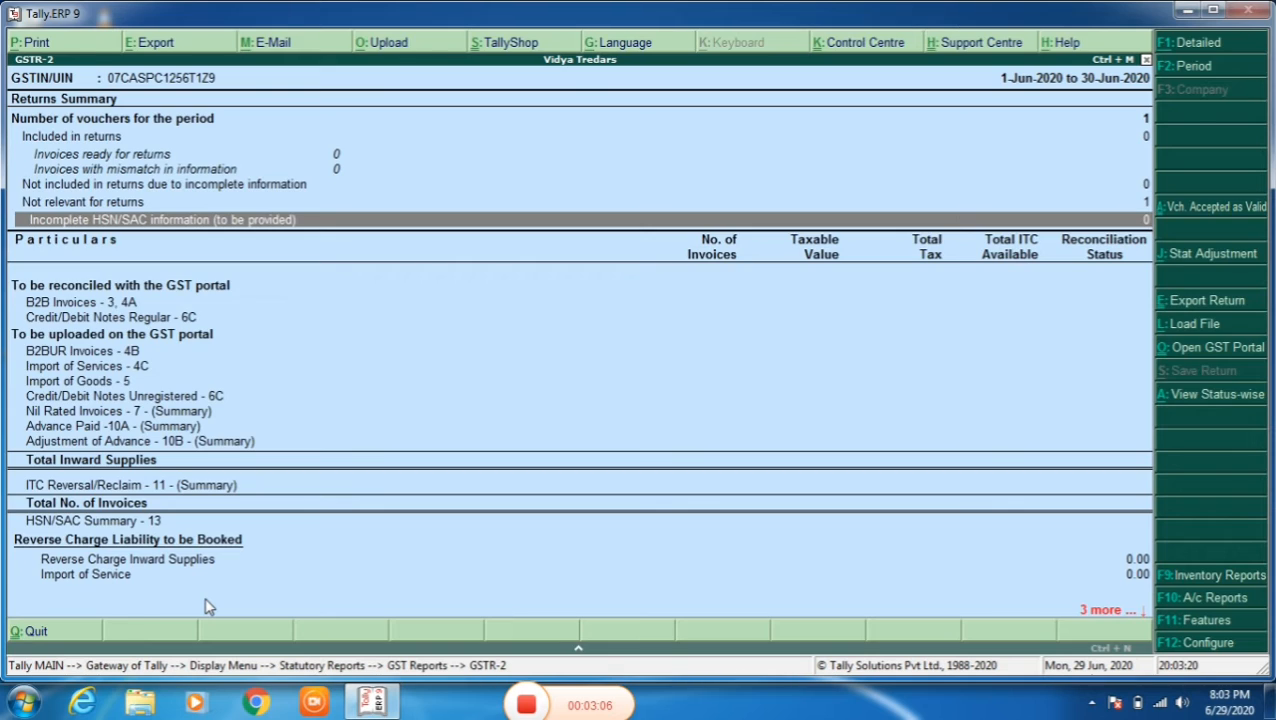
key("Escape")
key("Escape")
key("Escape")
key("Escape")
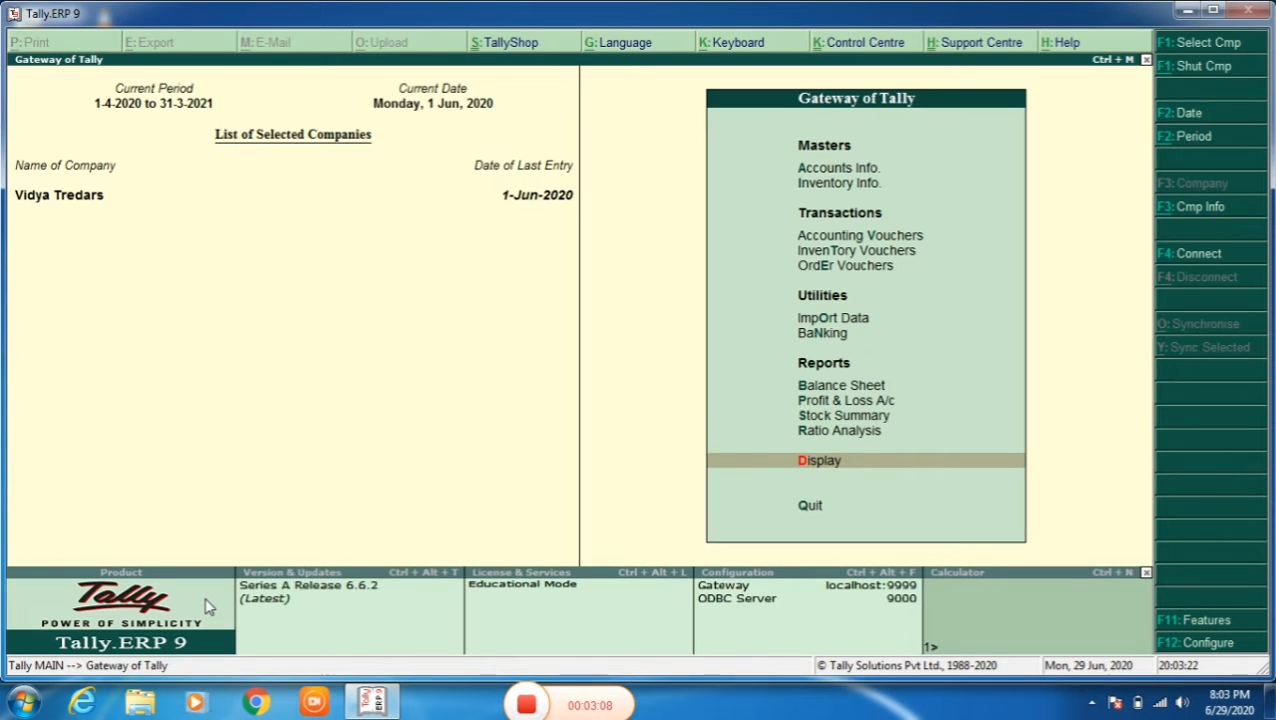
- Start a purchase accounting voucher with supplier invoice number 1 dated 1-Jun-2020
key("Up")
key("Up")
key("Up")
key("Up")
key("Up")
key("Up")
key("Up")
key("Up")
key("Up")
key("Return")
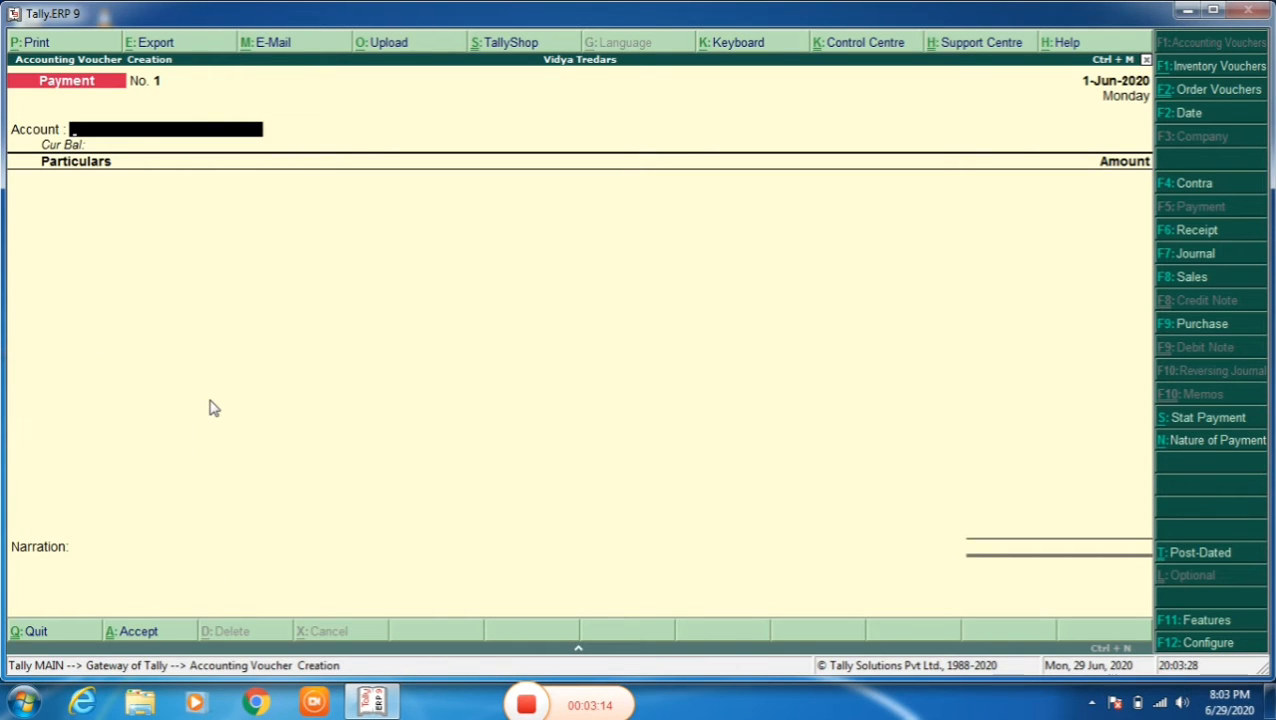
key("F9")
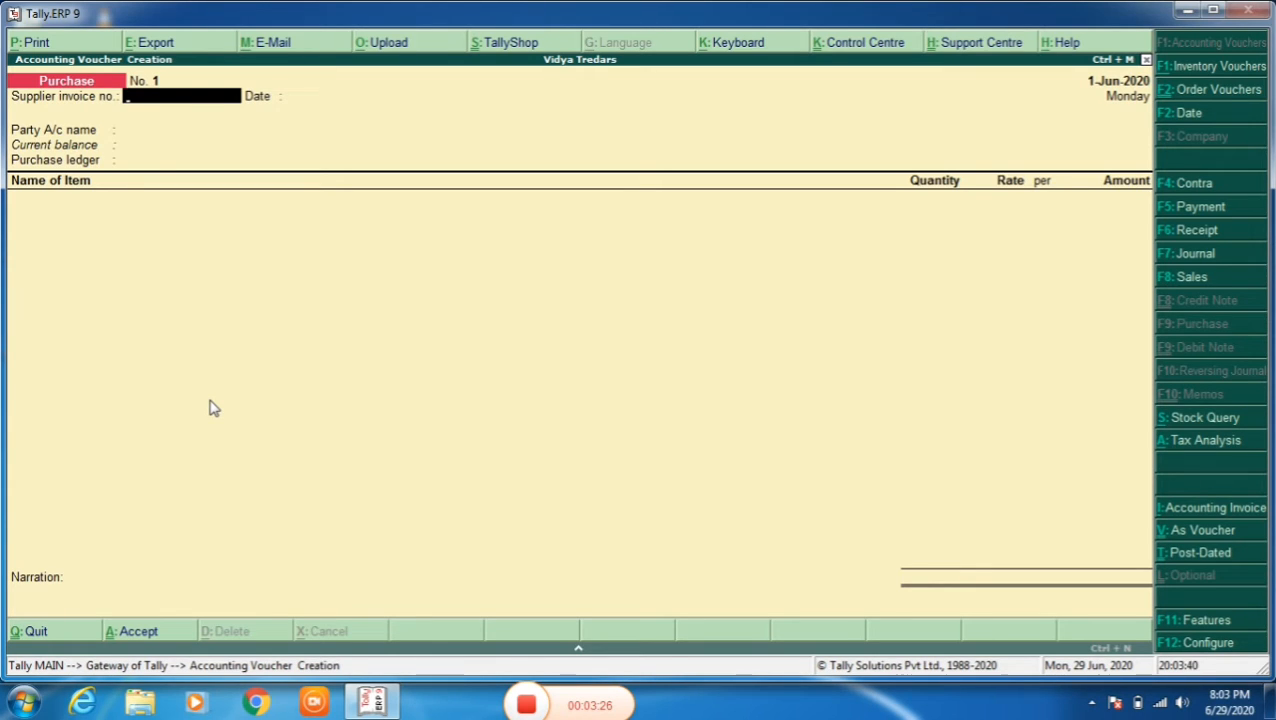
type("1")
key("Return")
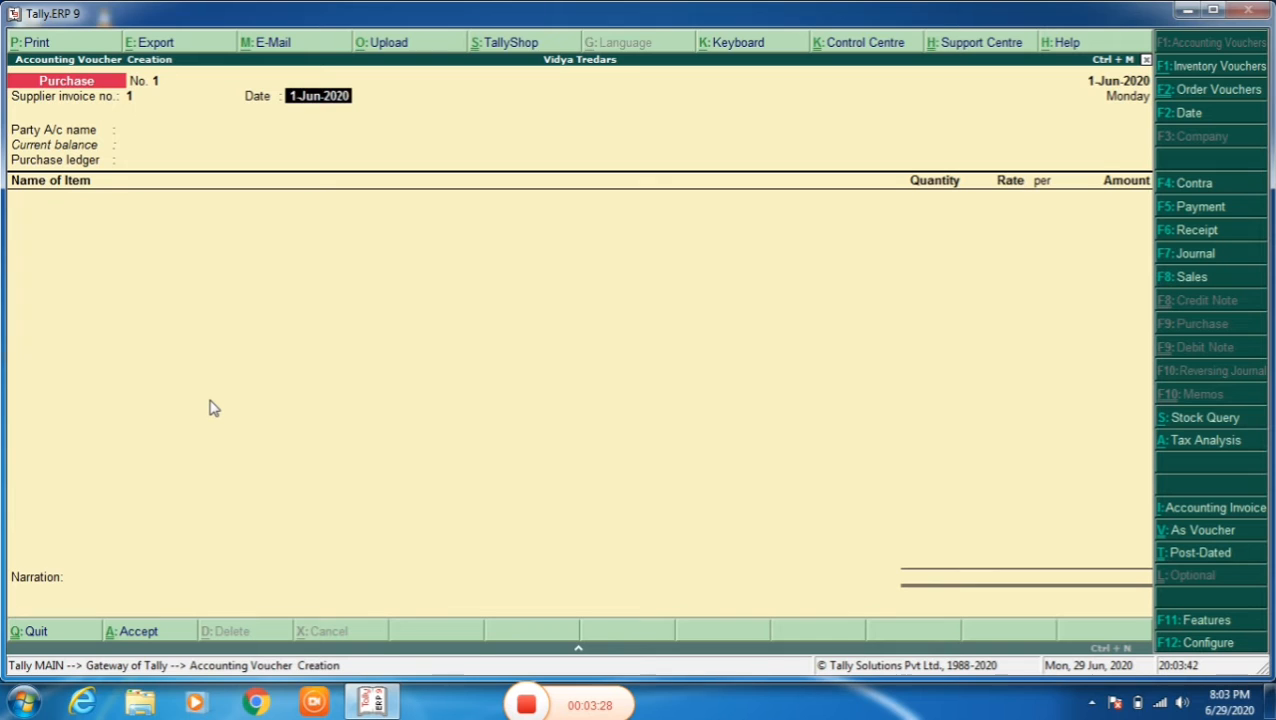
key("Return")
- Set the purchase voucher's party account to syska
key("Down")
key("Down")
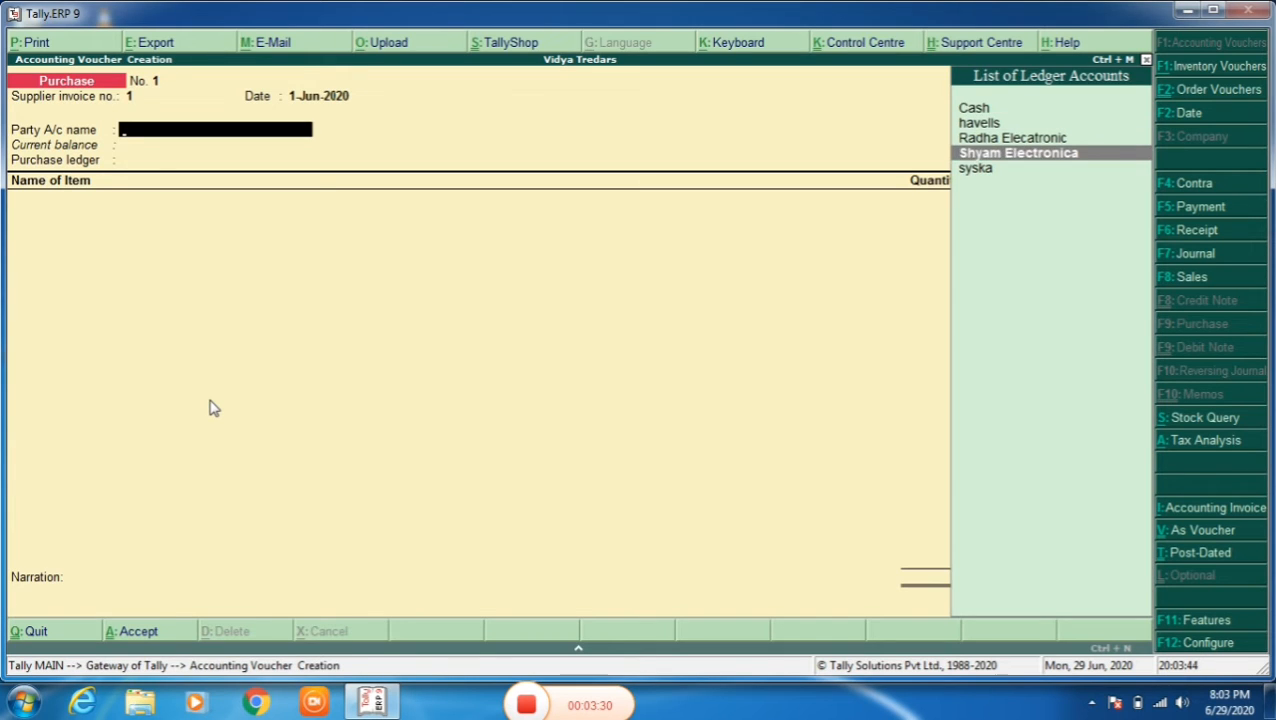
key("Down")
key("Return")
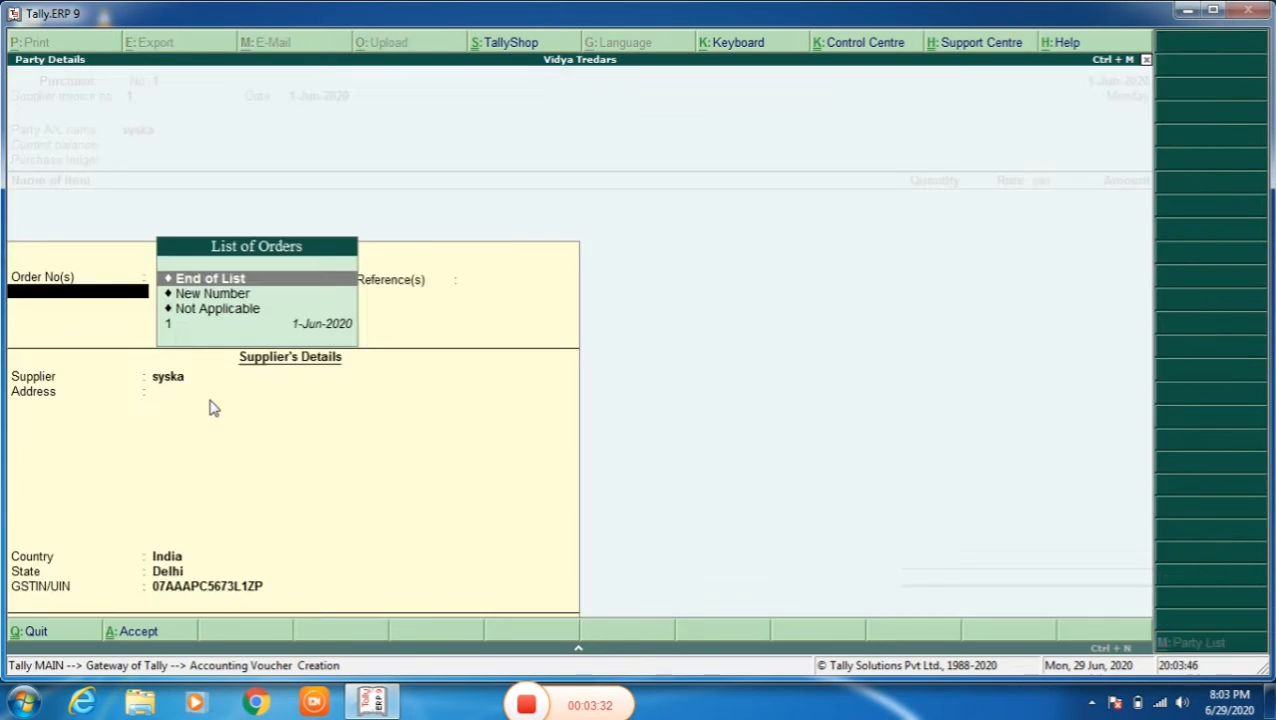
- Link the purchase to order 1 dated 1-Jun-2020 and accept the remaining supplier details as they are
key("Down")
key("Down")
key("Down")
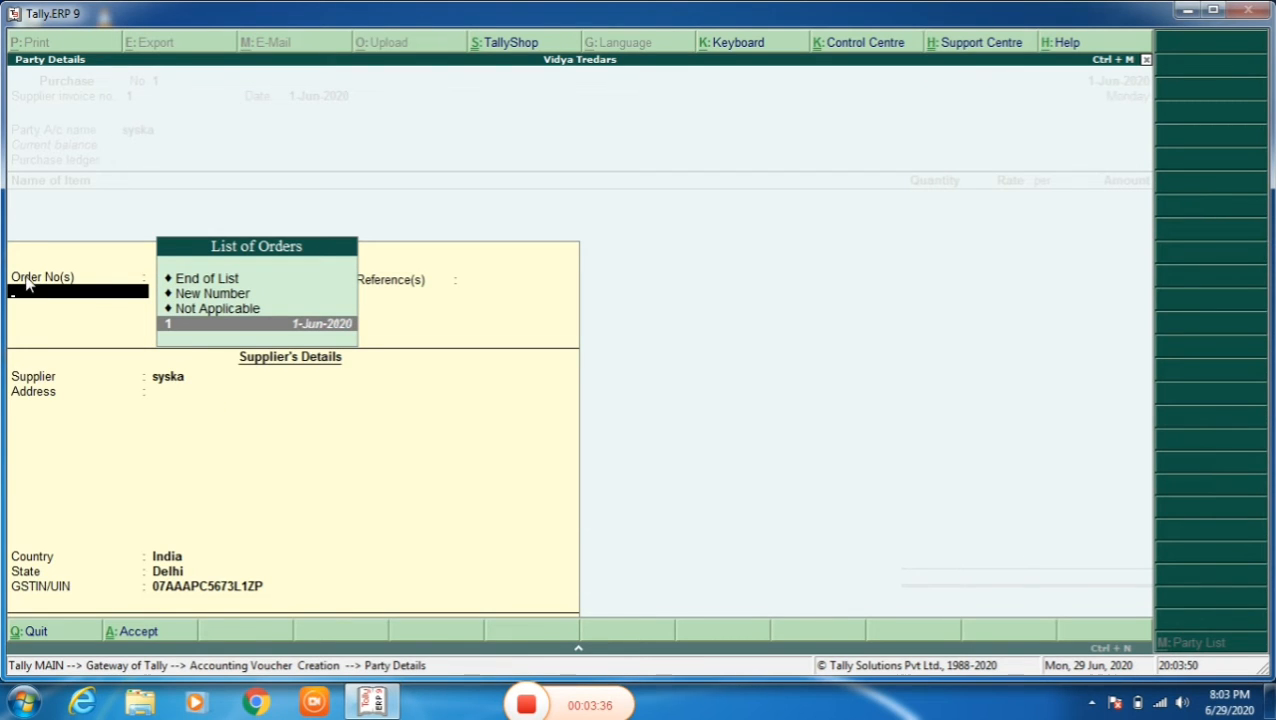
key("Return")
key("Return")
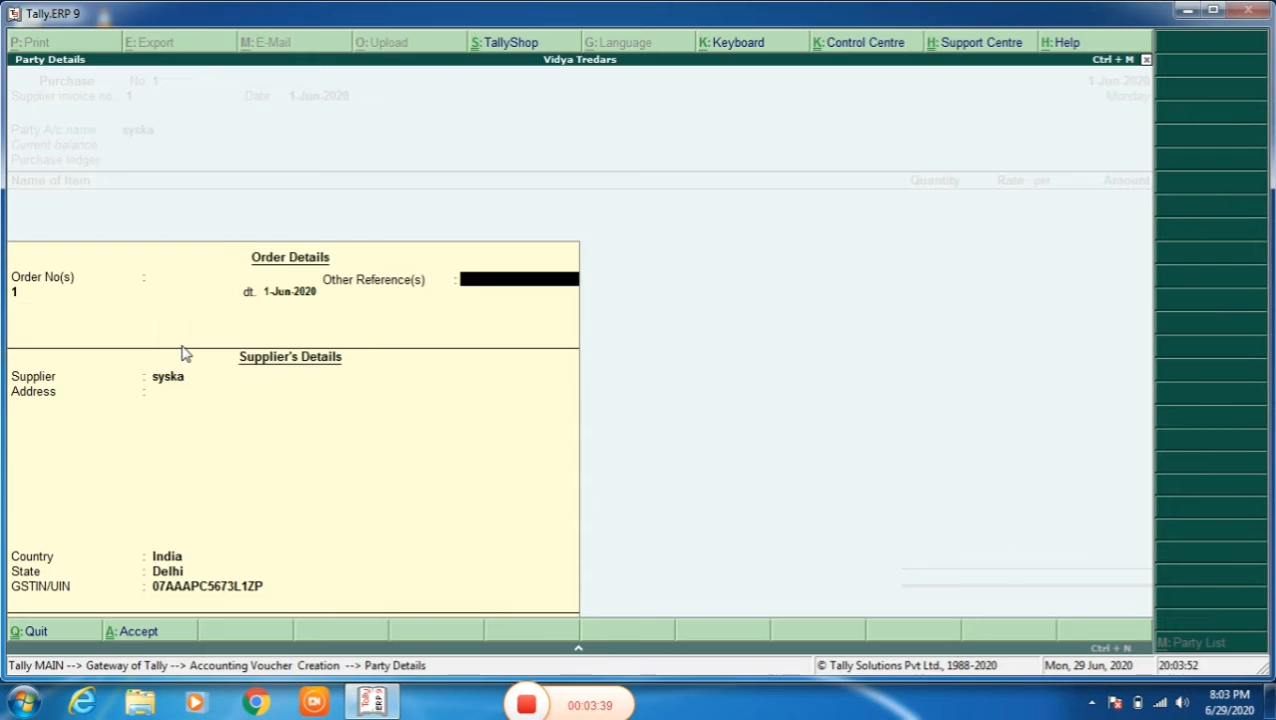
key("Return")
key("Return")
key("Return")
key("Return")
key("Return")
key("Return")
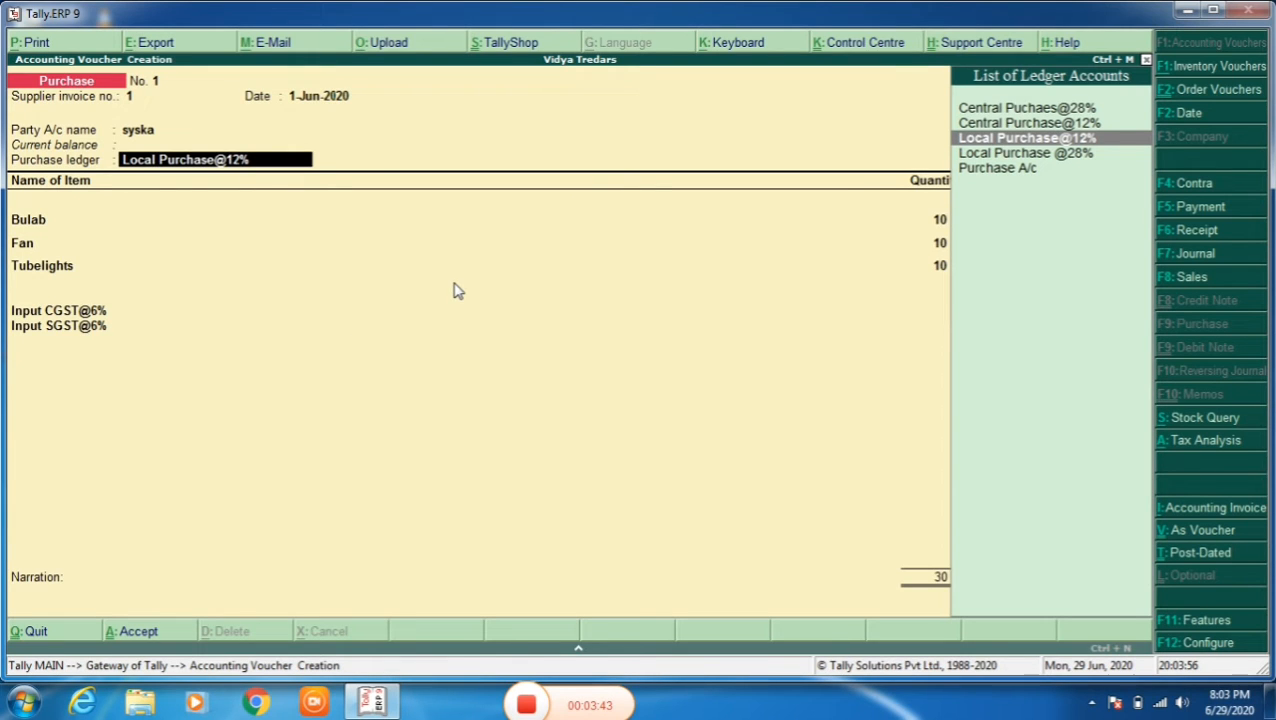
- Keep Local Purchase@12% and Bulab's allocation to order 1, then save the purchase voucher and return to the Gateway of Tally
key("Return")
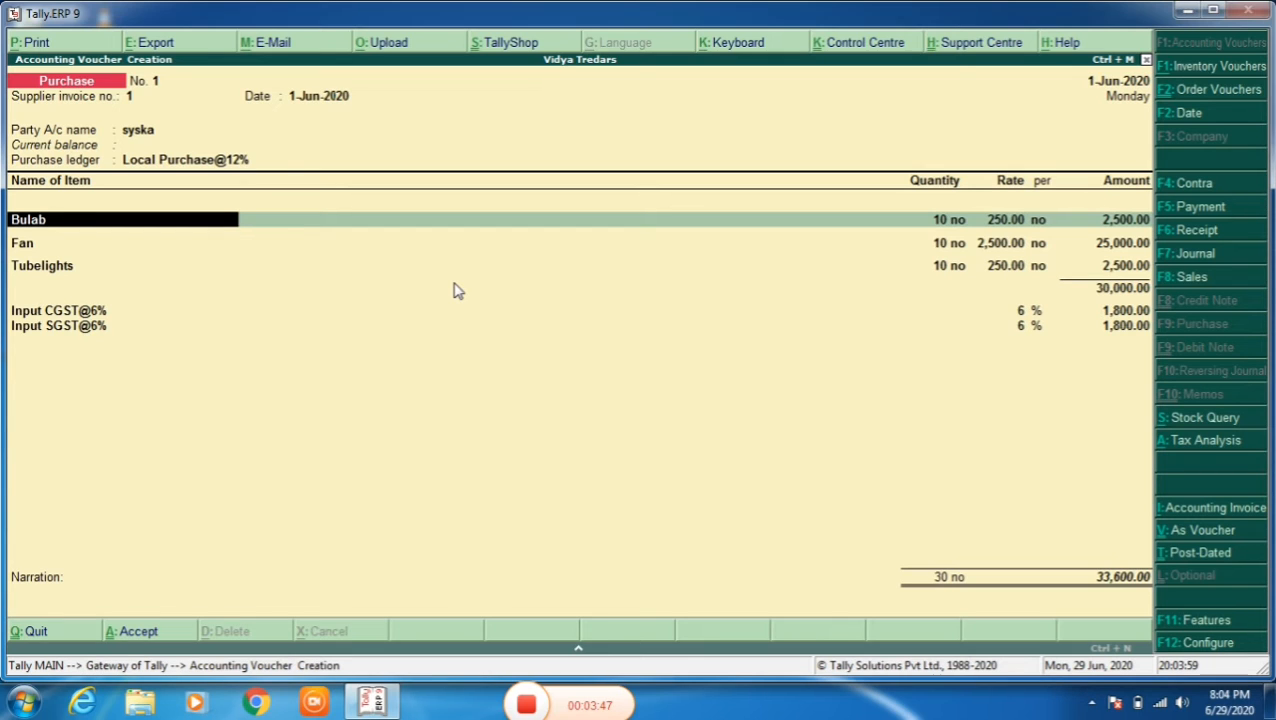
key("Return")
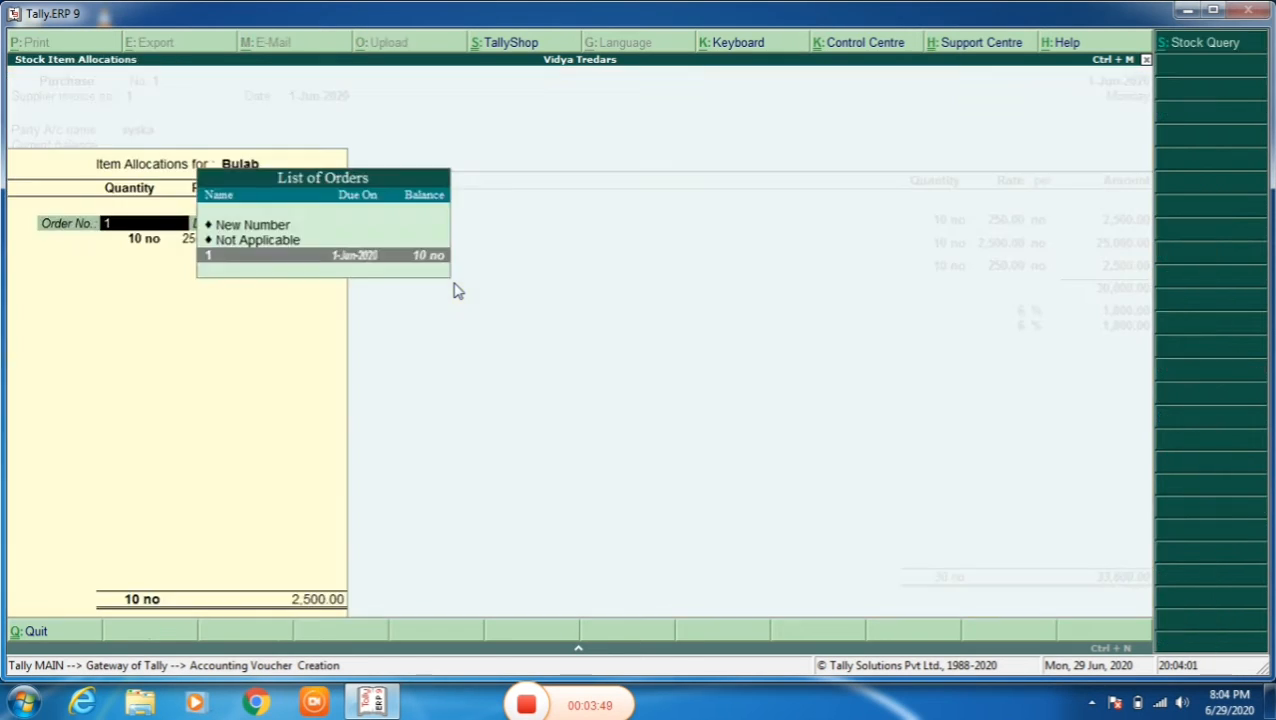
key("Return")
key("Return")
key("Return")
key("Return")
key("Return")
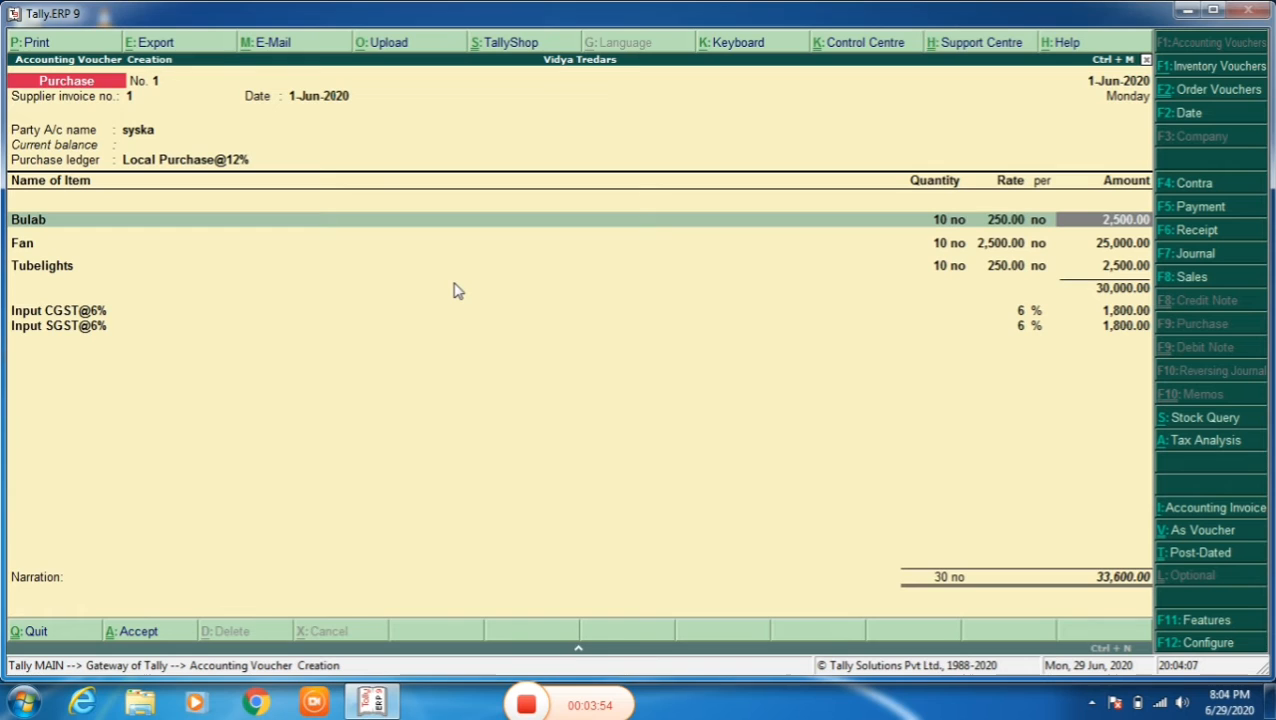
key("ctrl+a")
key("Escape")
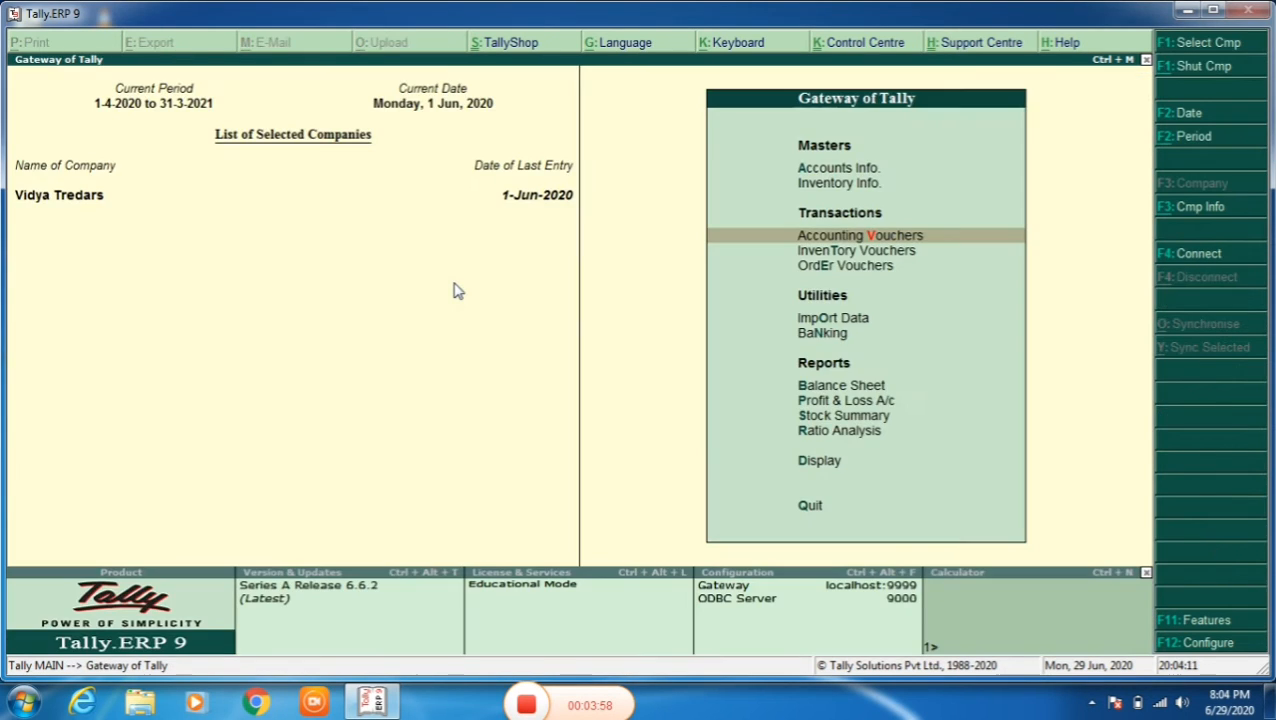
- Reopen the GSTR-2 report to check the figures after recording the purchase
key("Down")
key("Down")
key("Down")
key("Down")
key("Down")
key("Down")
key("Down")
key("Down")
key("Down")
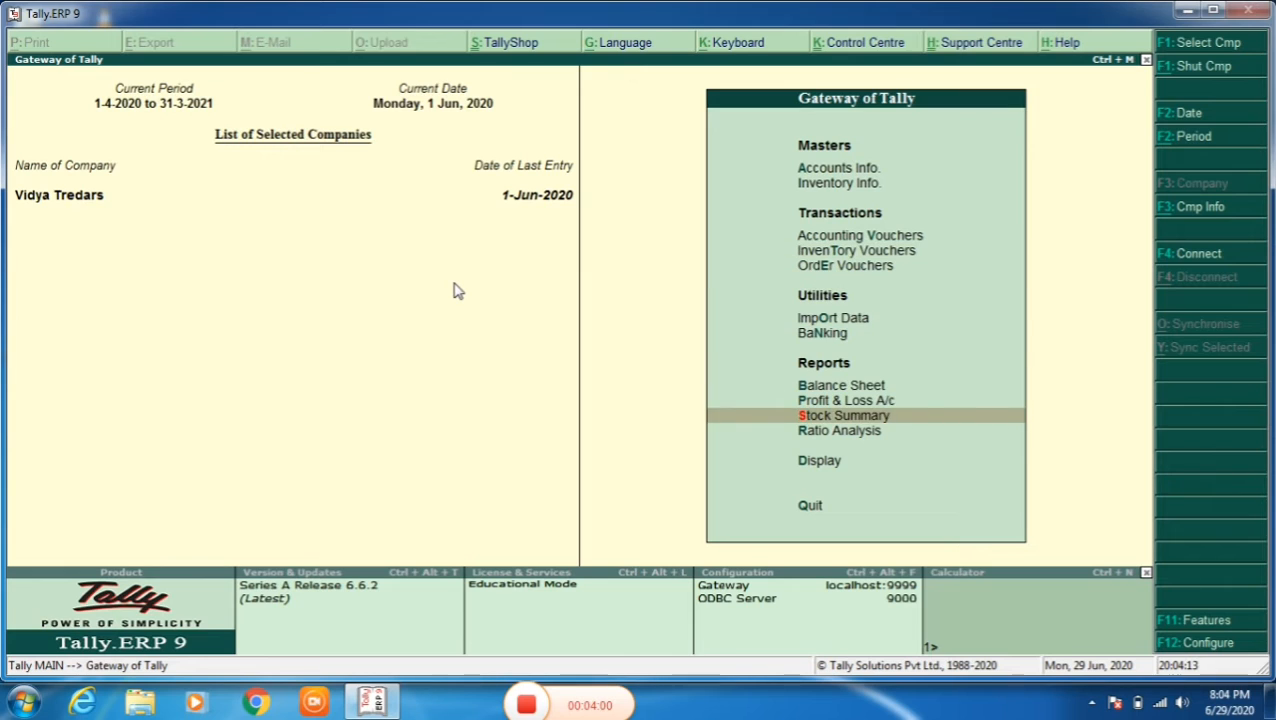
key("Return")
key("Down")
key("Down")
key("Down")
key("Down")
key("Down")
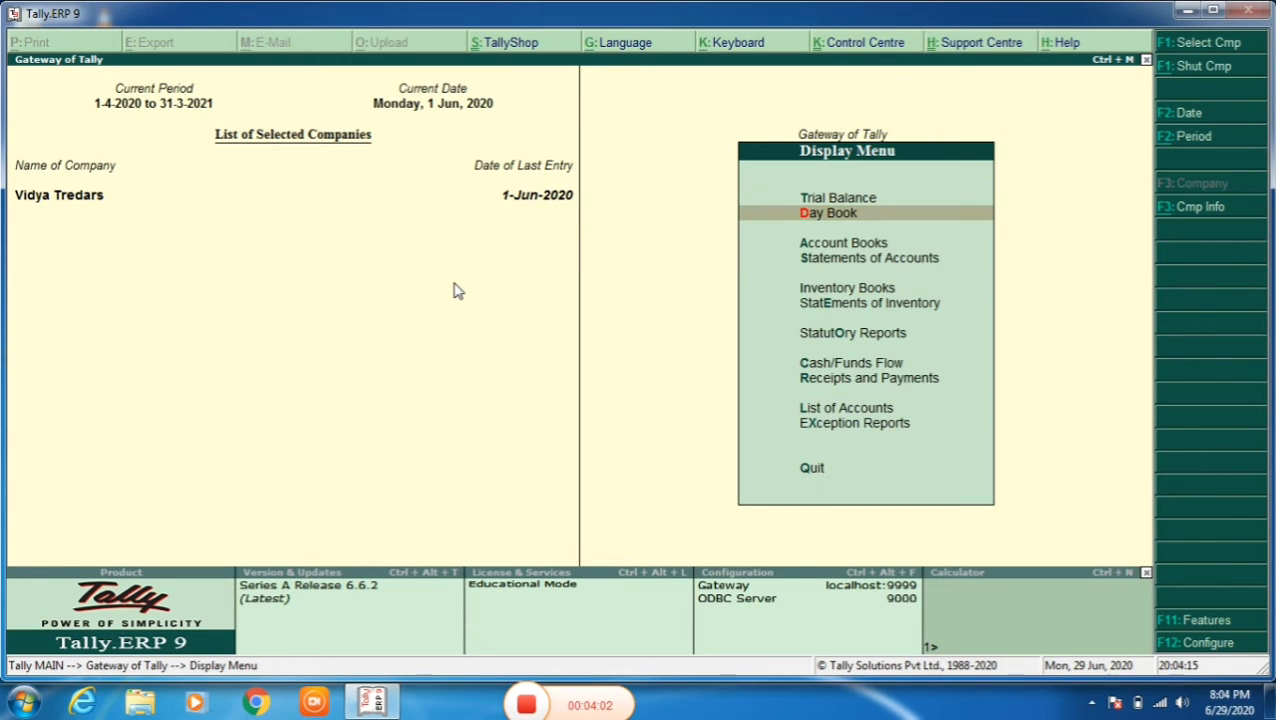
key("Down")
key("Return")
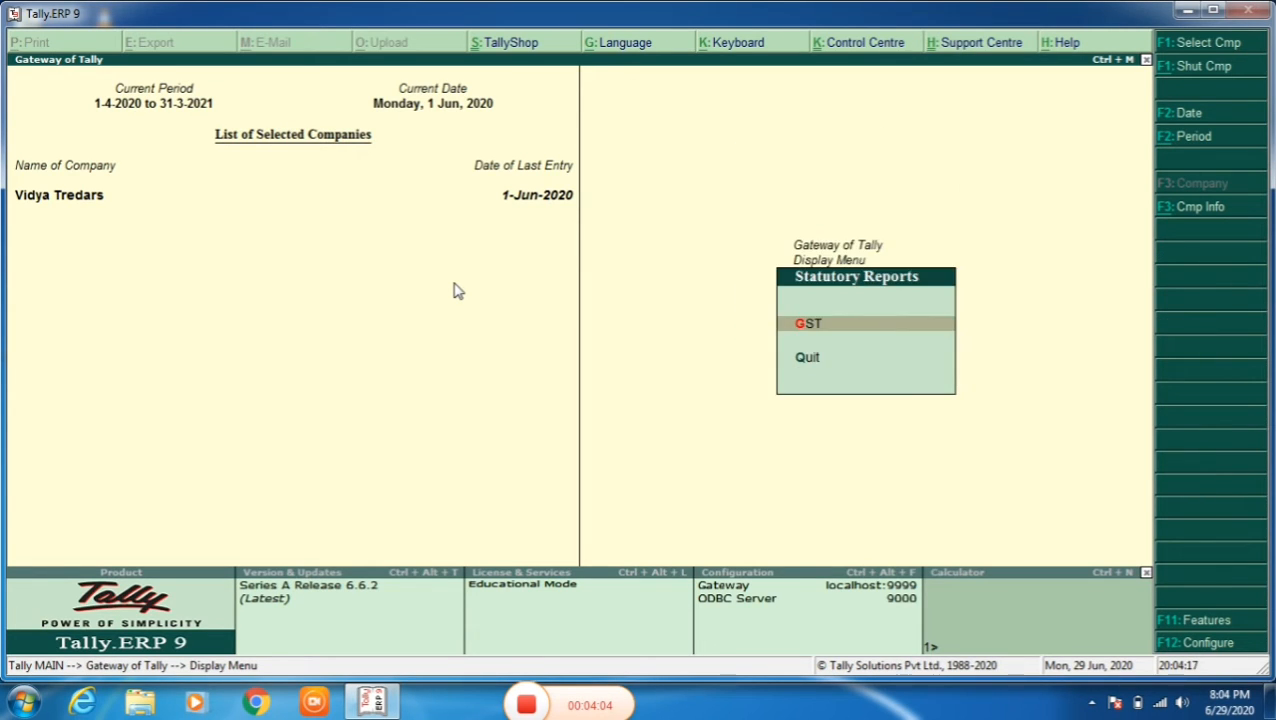
key("Return")
key("Down")
key("Return")
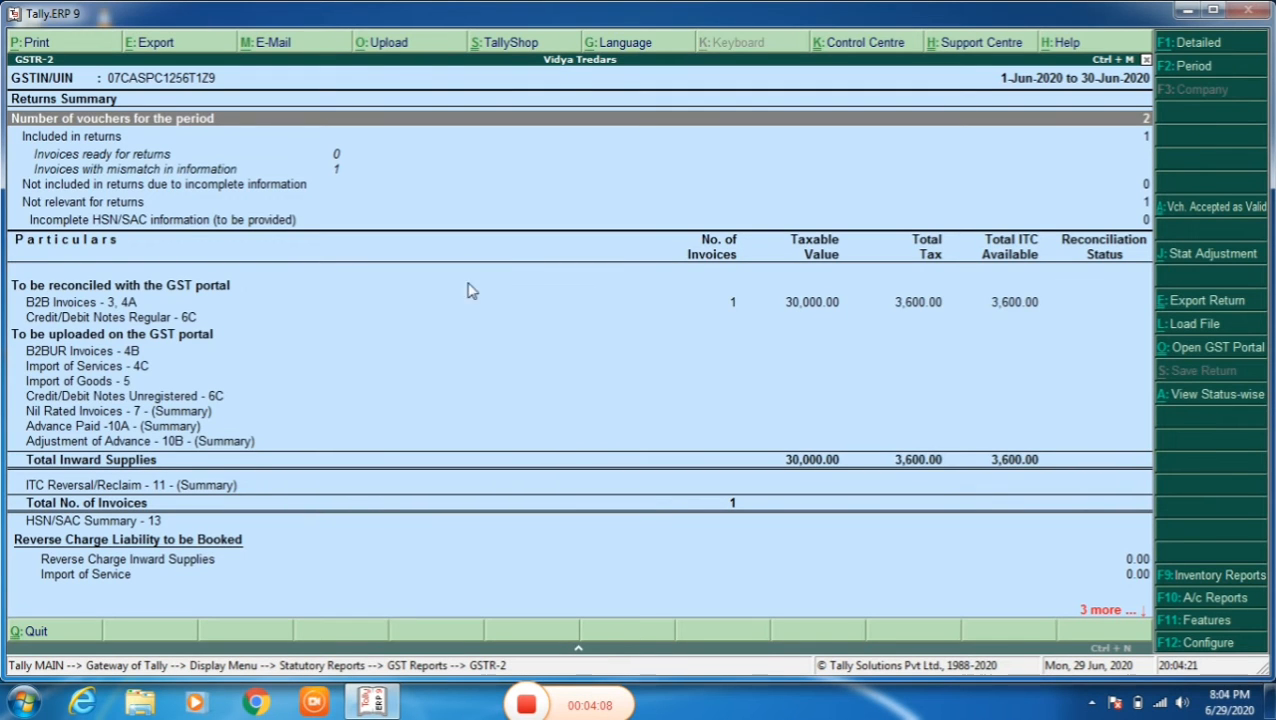
- Drill down from B2B Invoices - 3, 4A to the invoice register of supplier syska
left_click(802, 306)
key("Return")
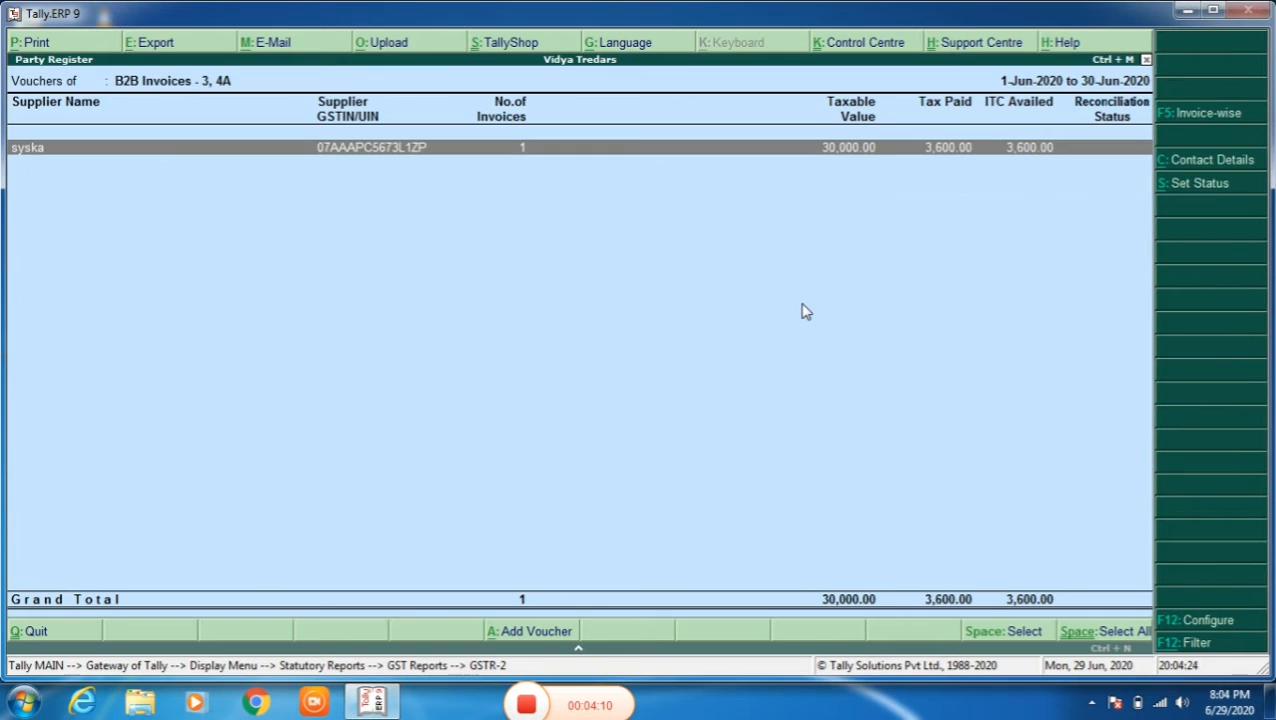
key("Return")
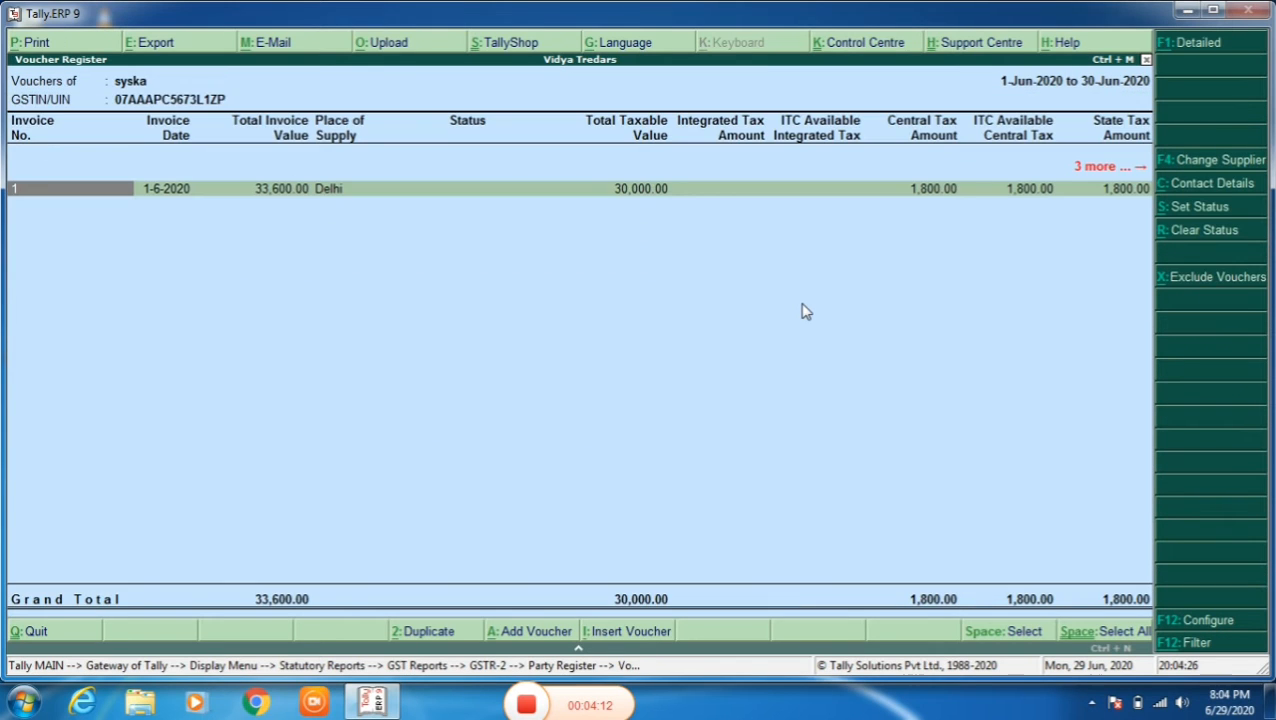
- Examine the purchase voucher behind syska's invoice 1 and return to the Gateway of Tally
key("Return")
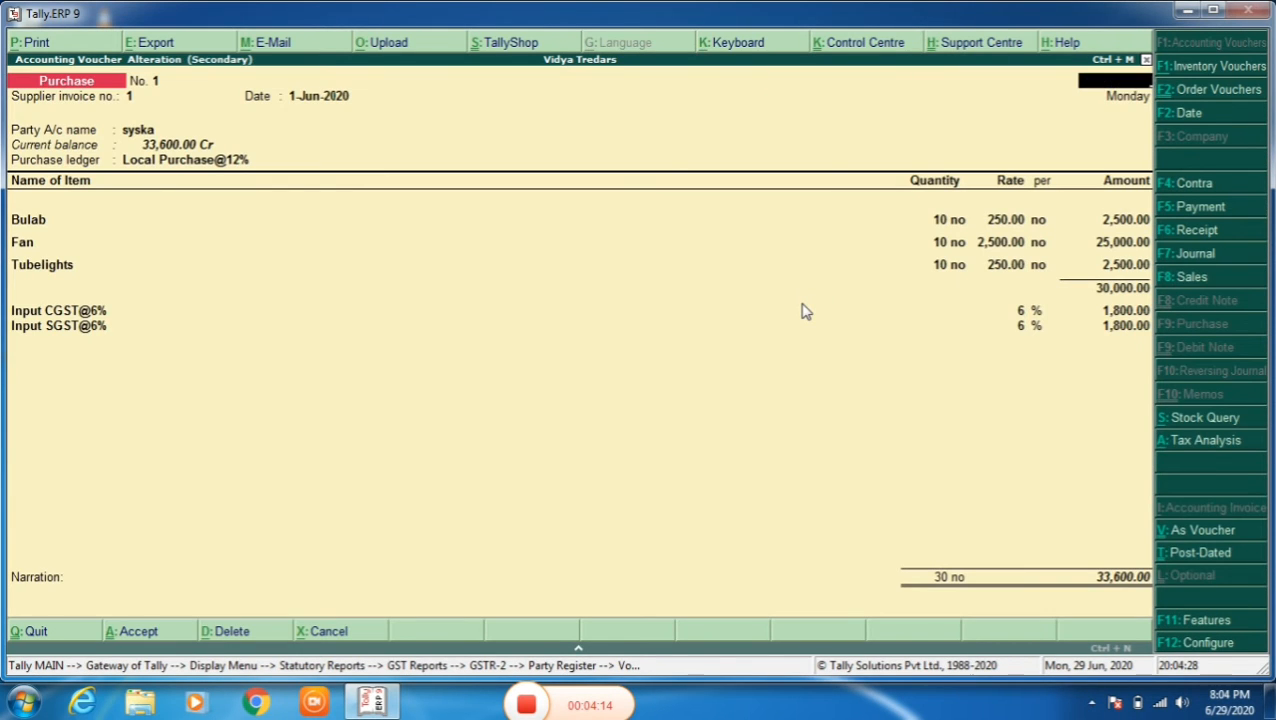
key("Escape")
key("Escape")
key("Escape")
key("Escape")
key("Escape")
key("Escape")
key("Escape")
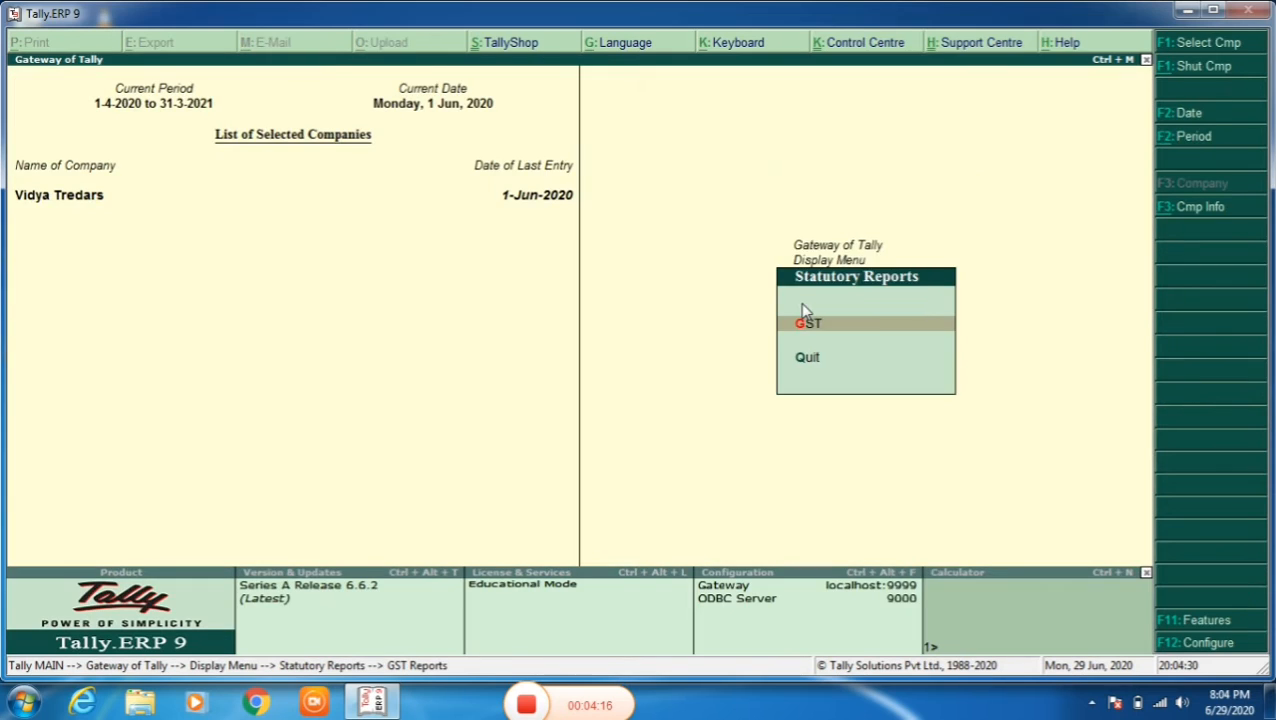
- Start a new sales order voucher dated 1-Jun-2020
key("Up")
key("Up")
key("Up")
key("Up")
key("Up")
key("Up")
key("Up")
key("Up")
key("Up")
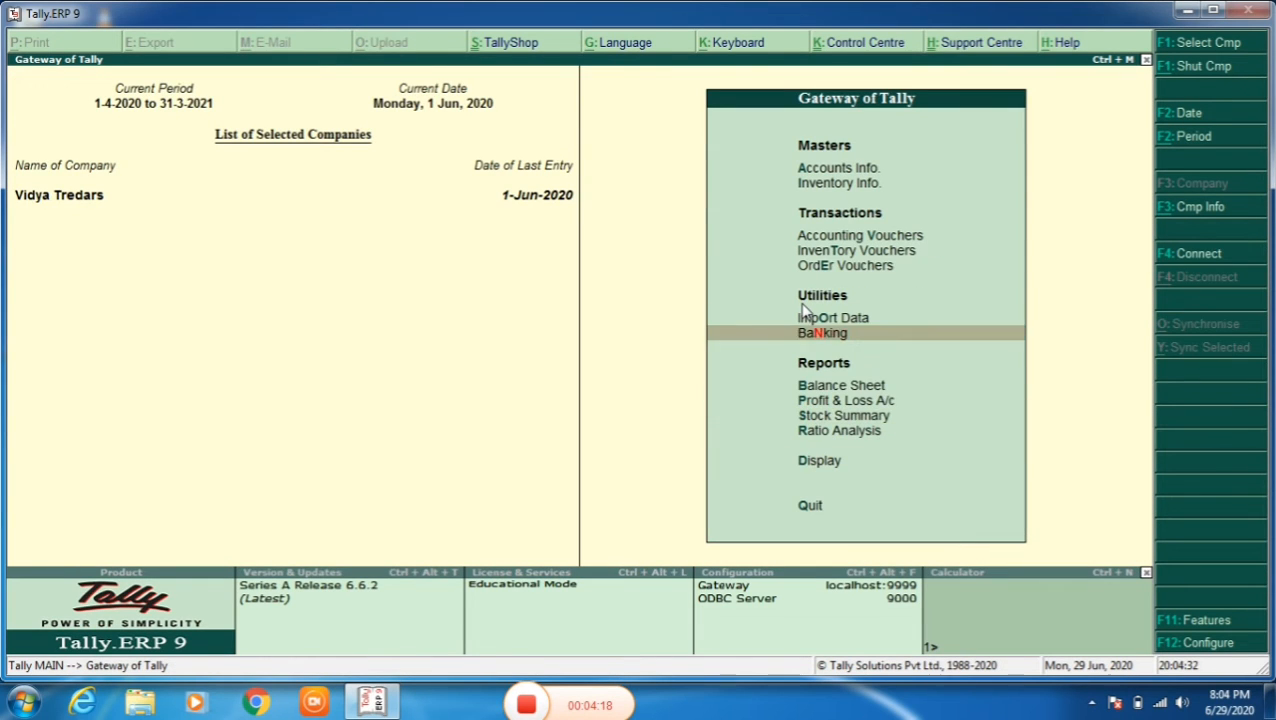
key("Return")
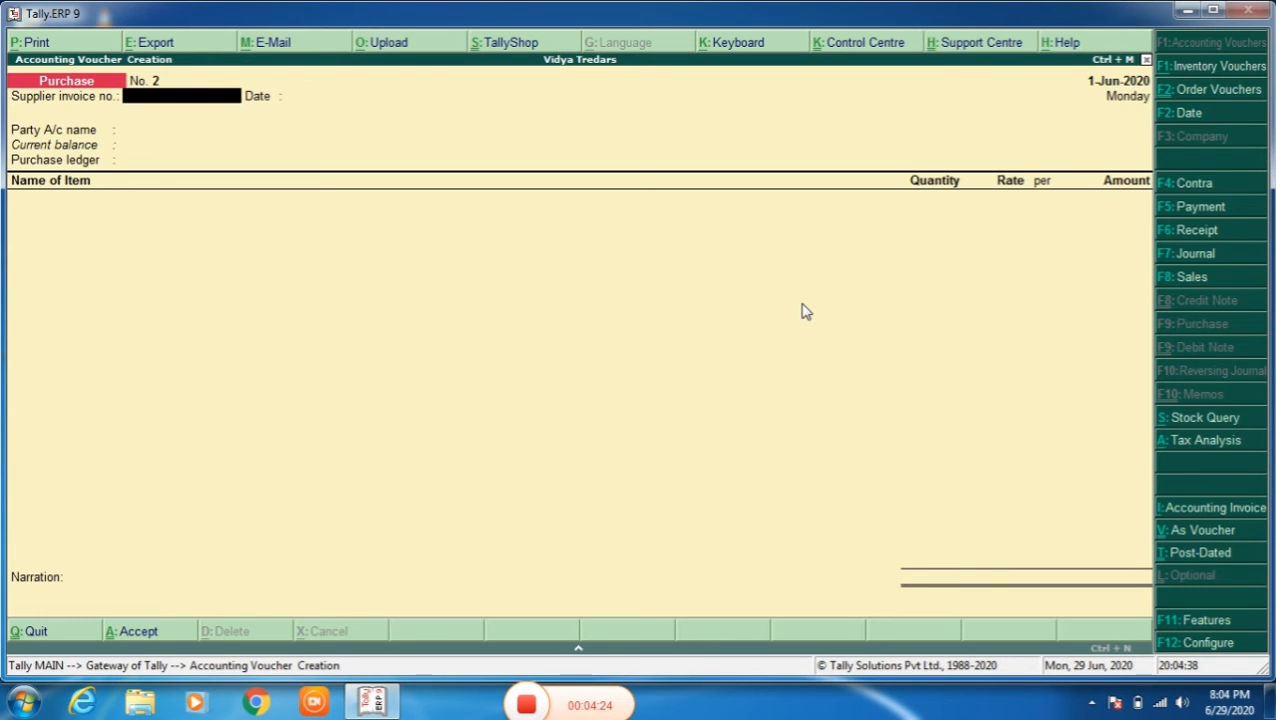
key("alt+F5")
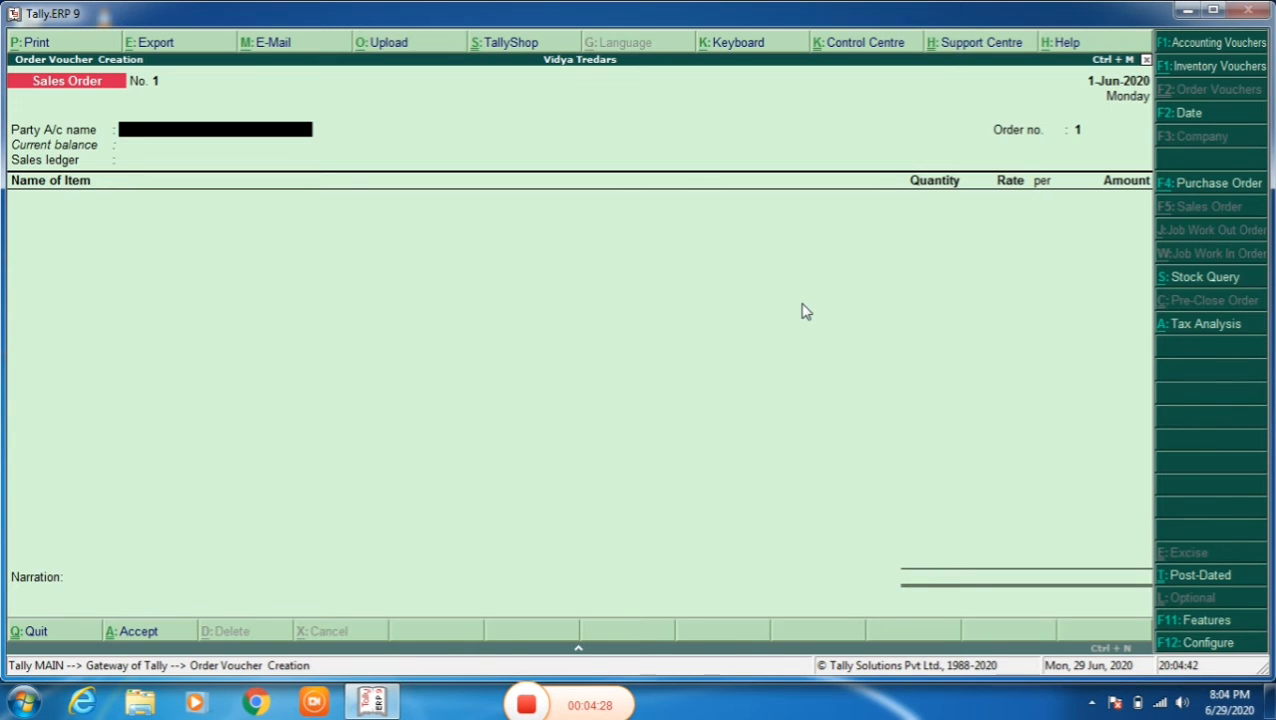
- Select Shyam Electronica as the sales order's party and accept the buyer's details as they are
key("Down")
key("Down")
key("Down")
key("Down")
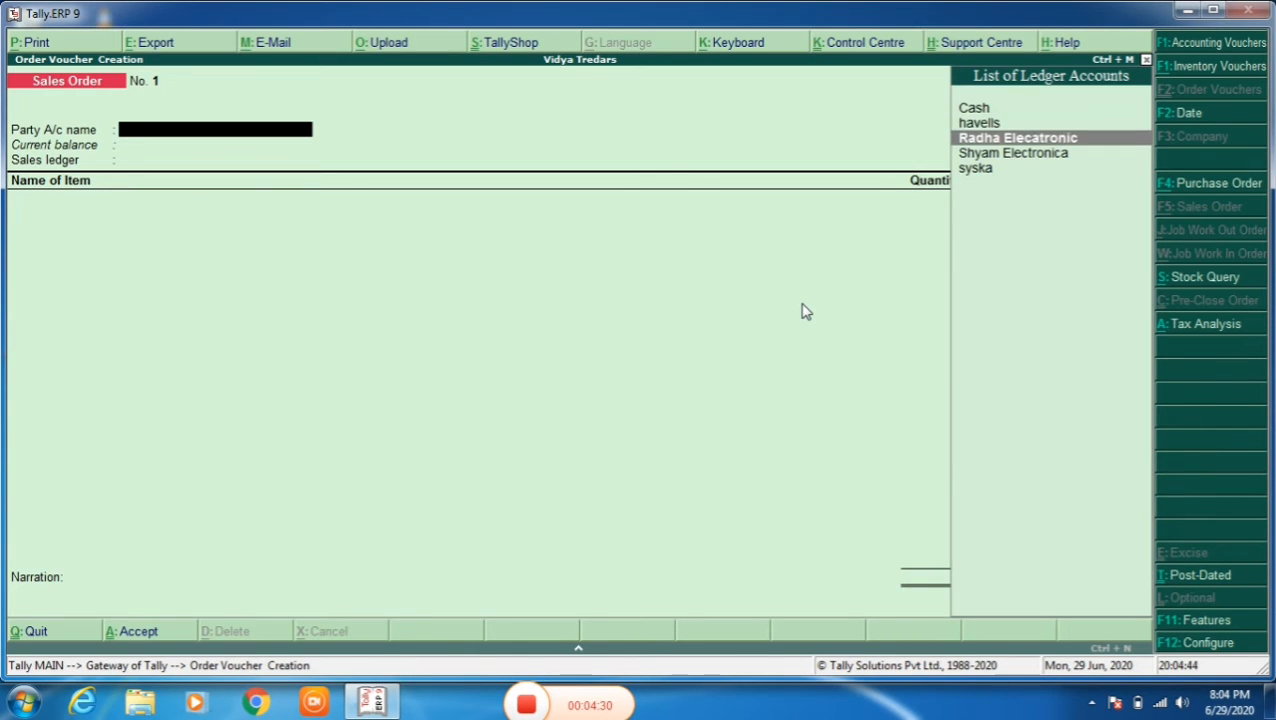
key("Up")
key("Up")
key("Up")
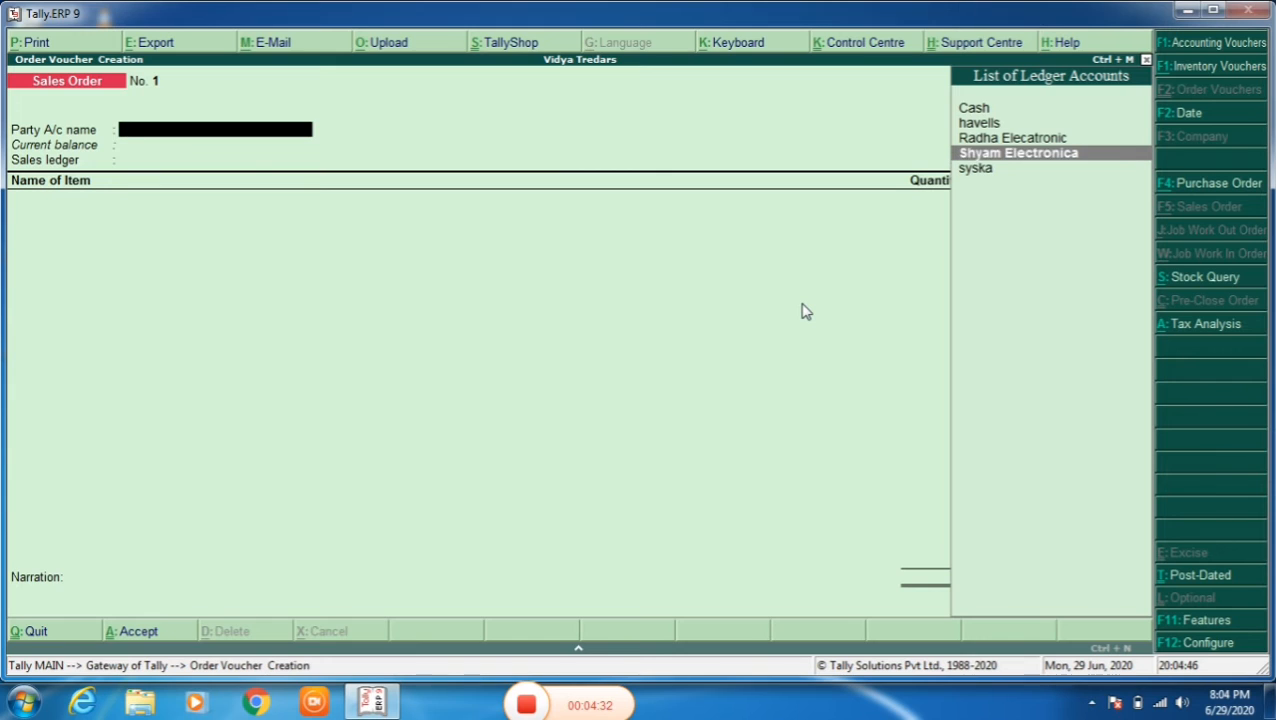
key("Down")
key("Down")
key("Return")
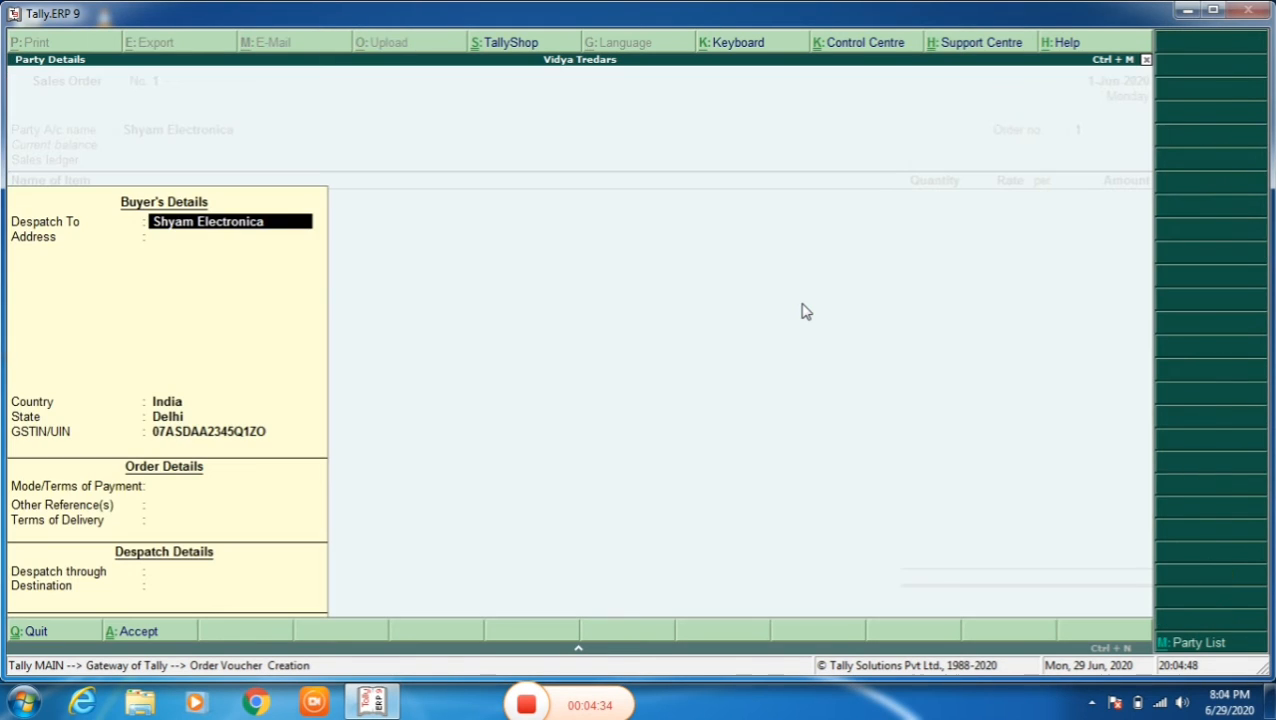
key("Return")
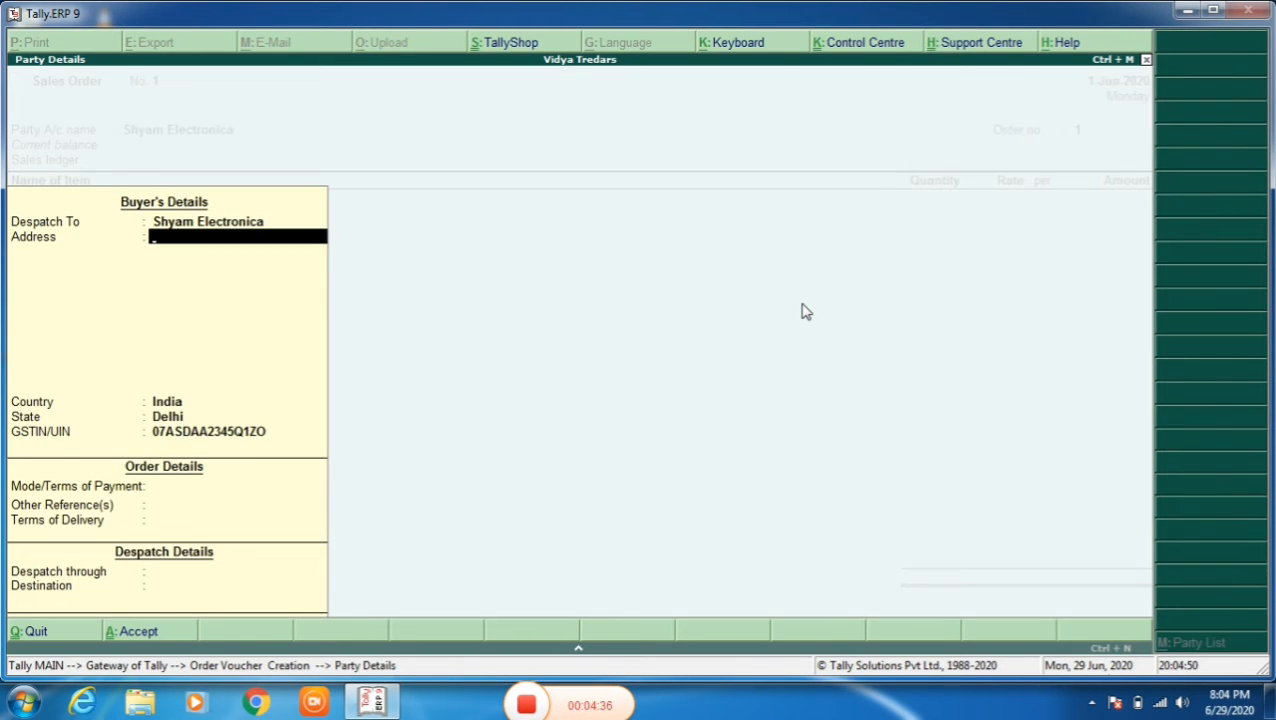
key("ctrl+a")
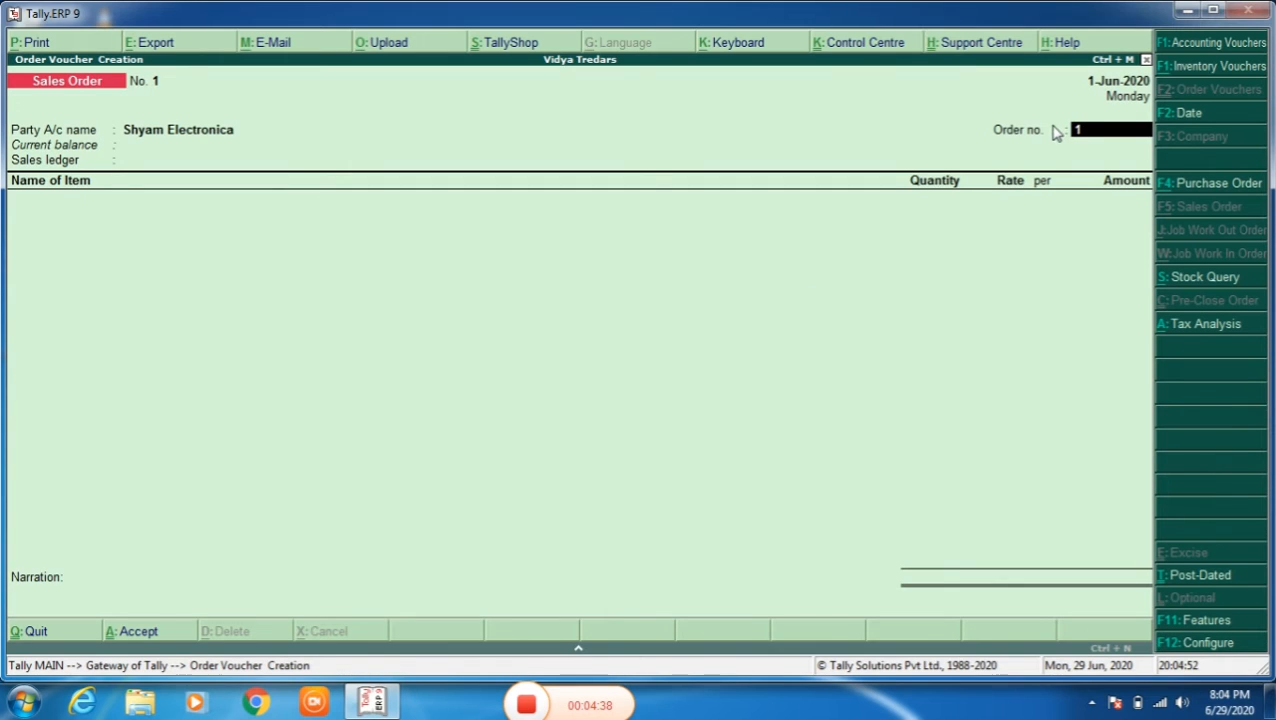
- Keep order number 1 and choose Local Sales@12% as the sales ledger
key("Return")
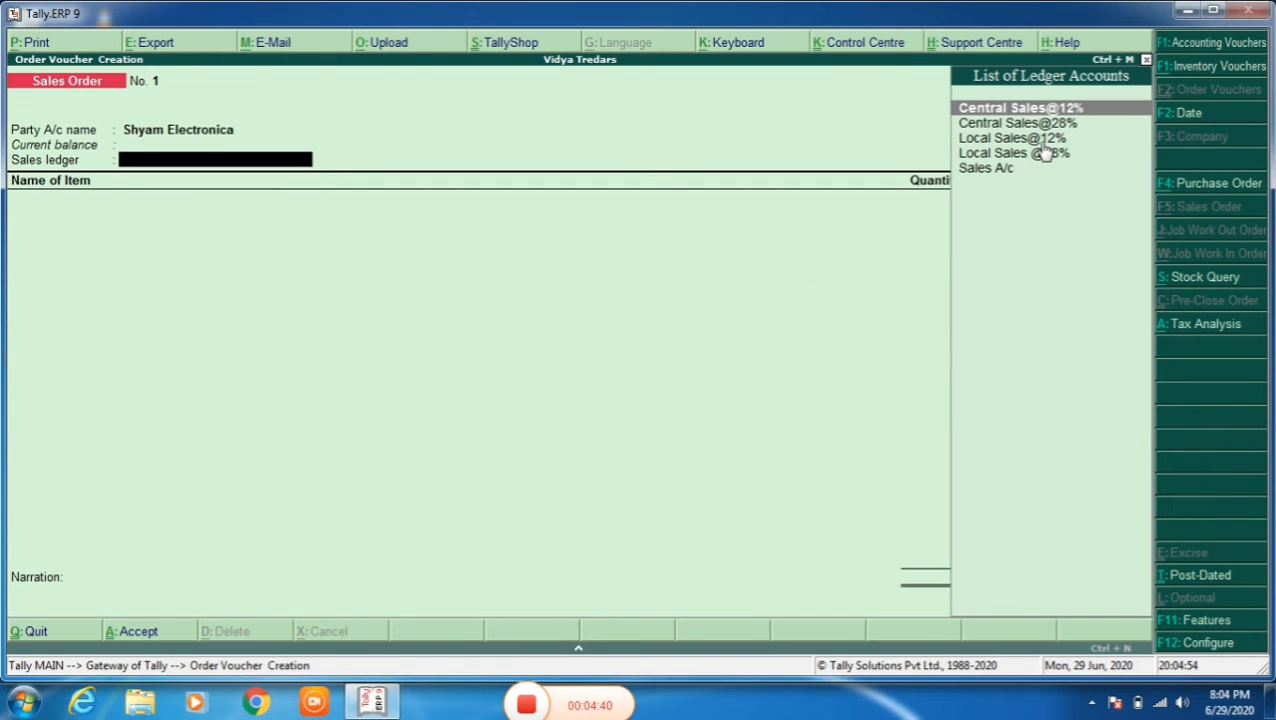
left_click(1044, 140)
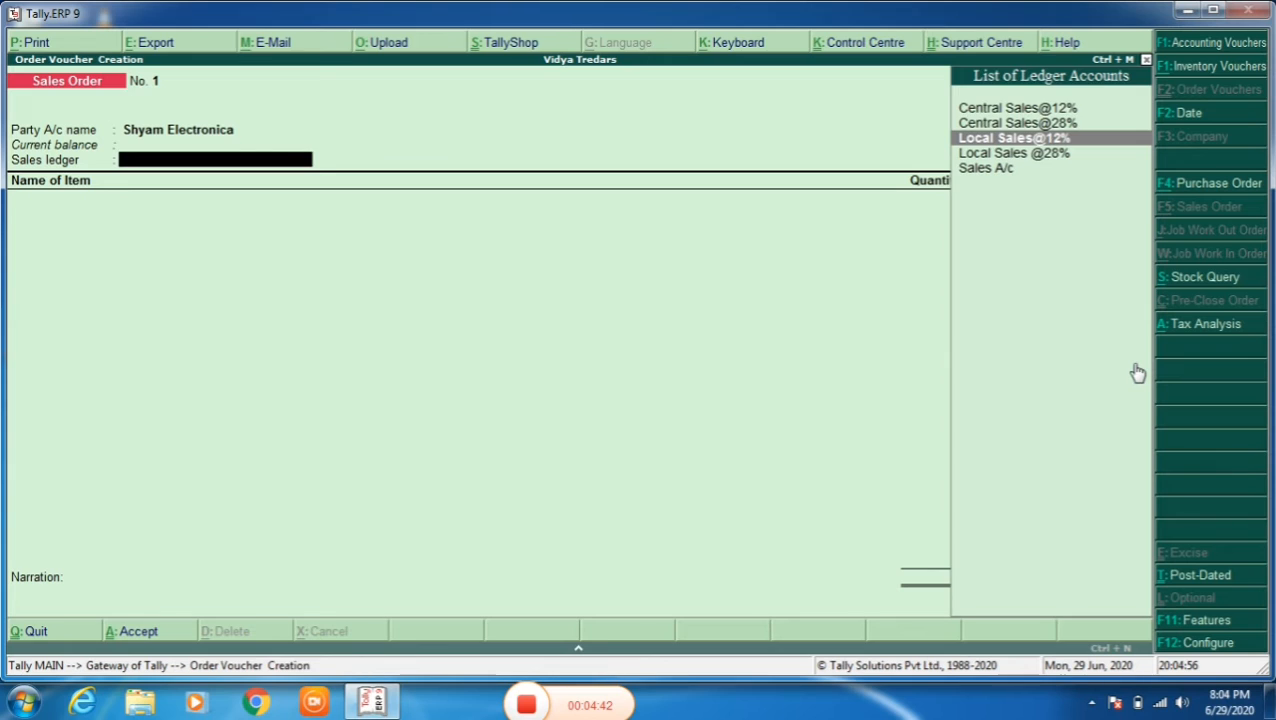
key("Return")
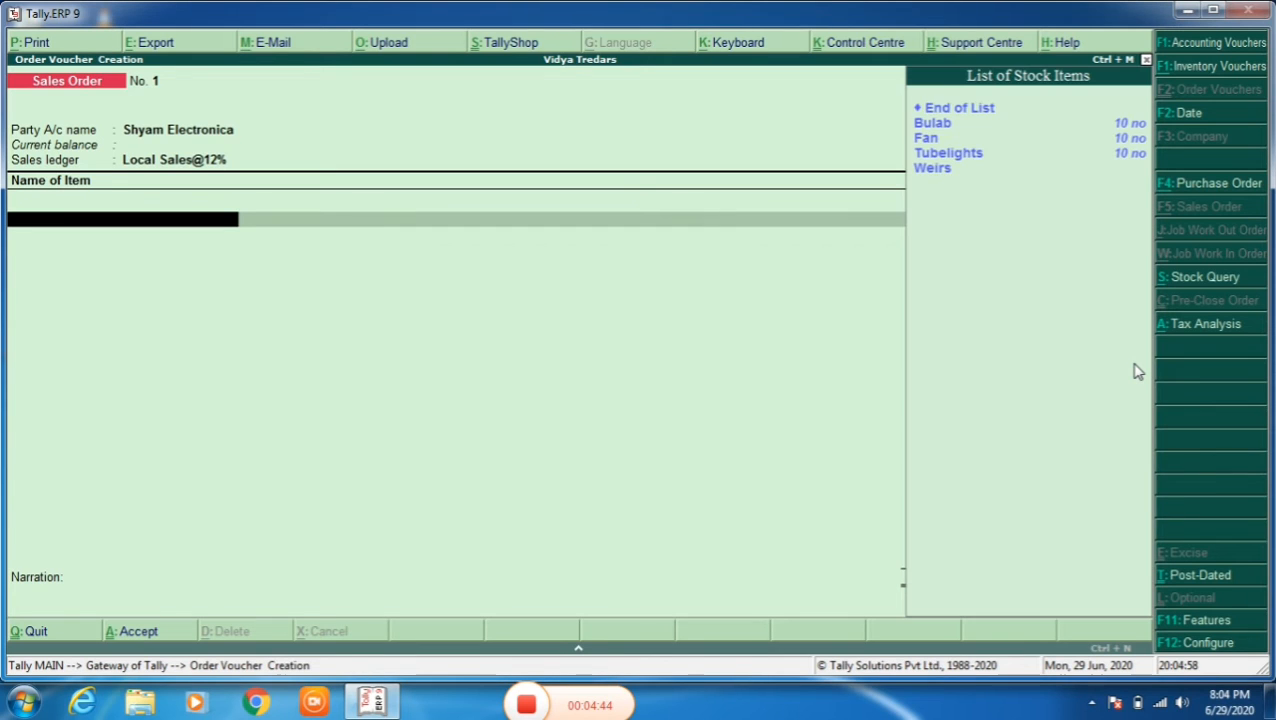
- Add the item Bulab to the sales order, due on 1-Jun-2020, with quantity 5 no at a rate of 300
key("Up")
key("Up")
key("Up")
key("Up")
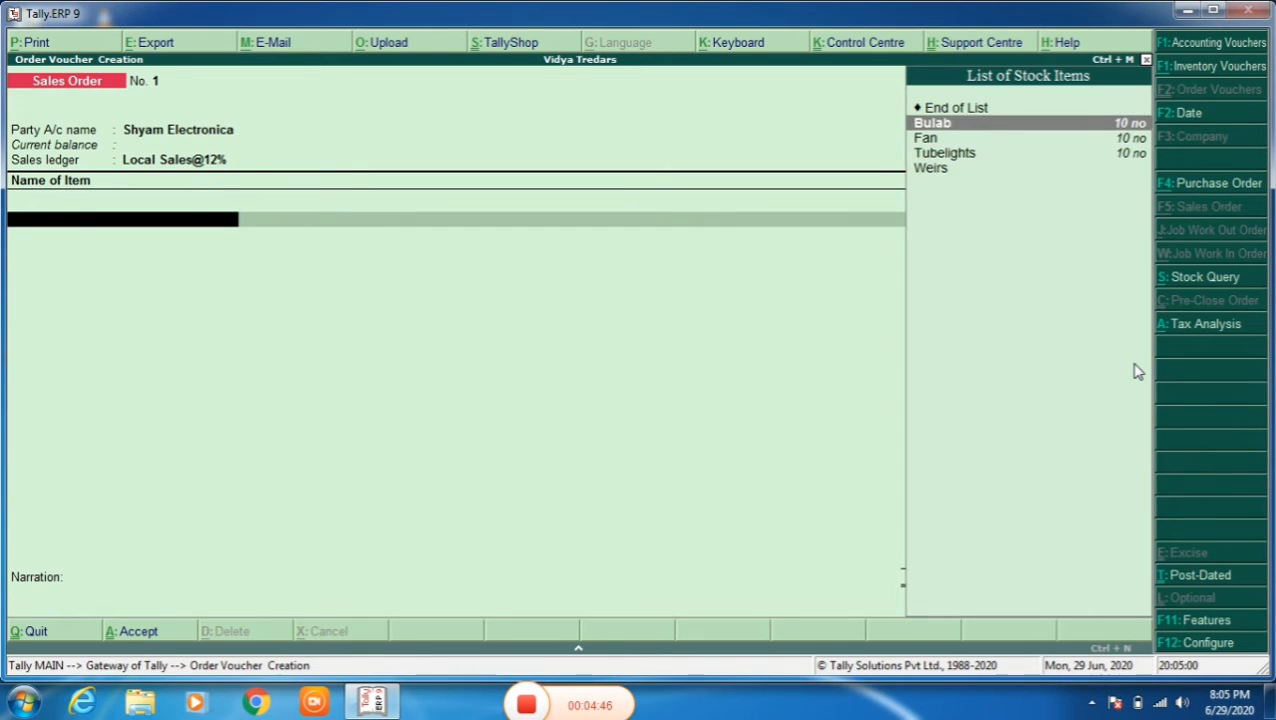
key("Return")
key("Return")
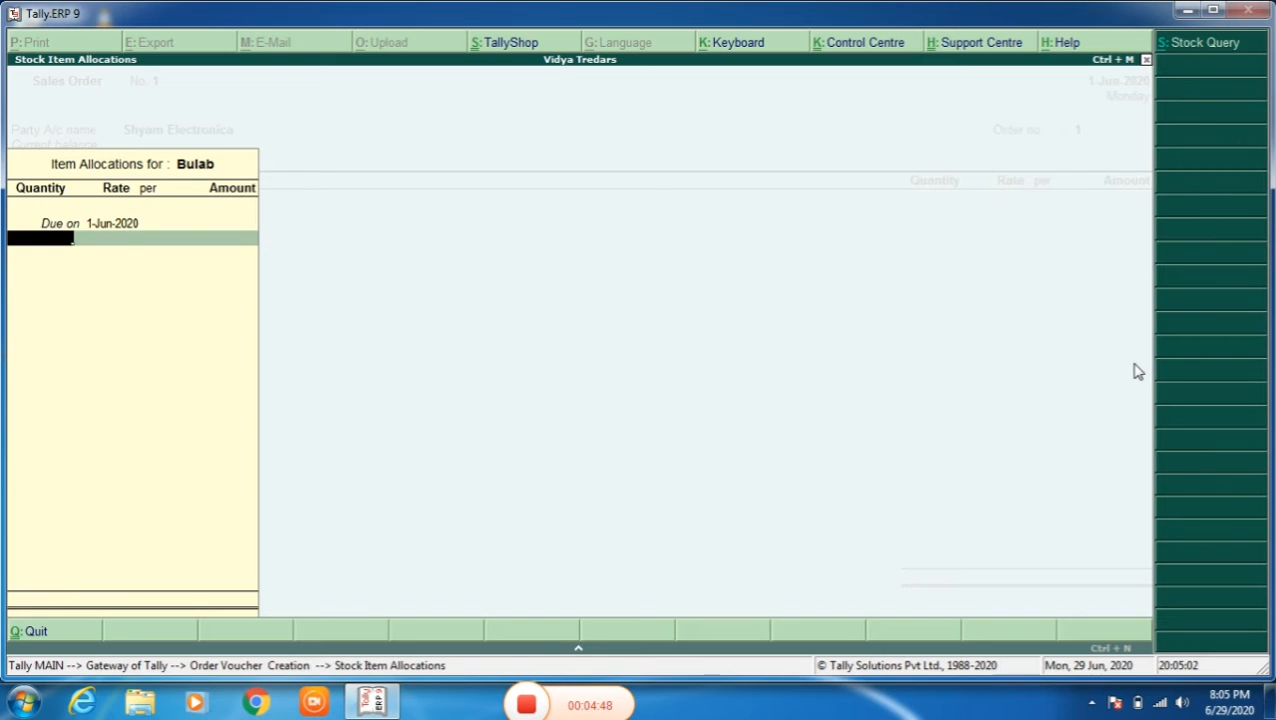
type("5")
key("Return")
type("300")
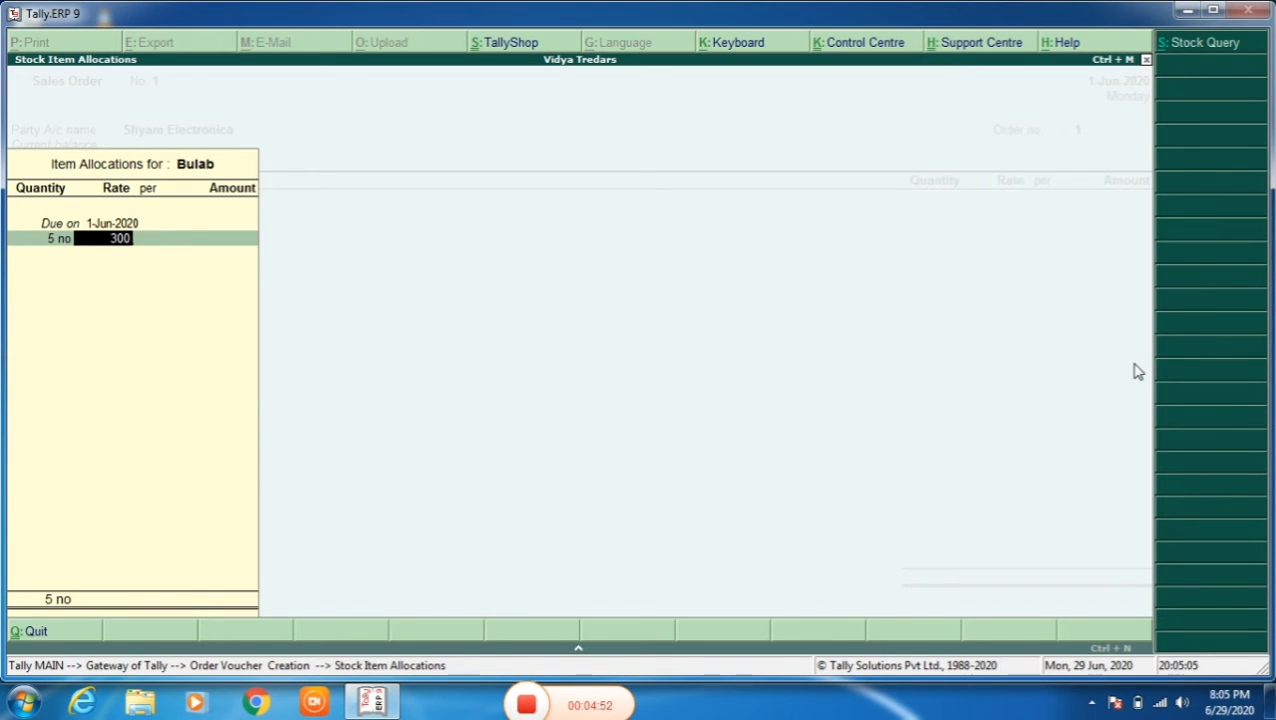
key("Return")
key("Return")
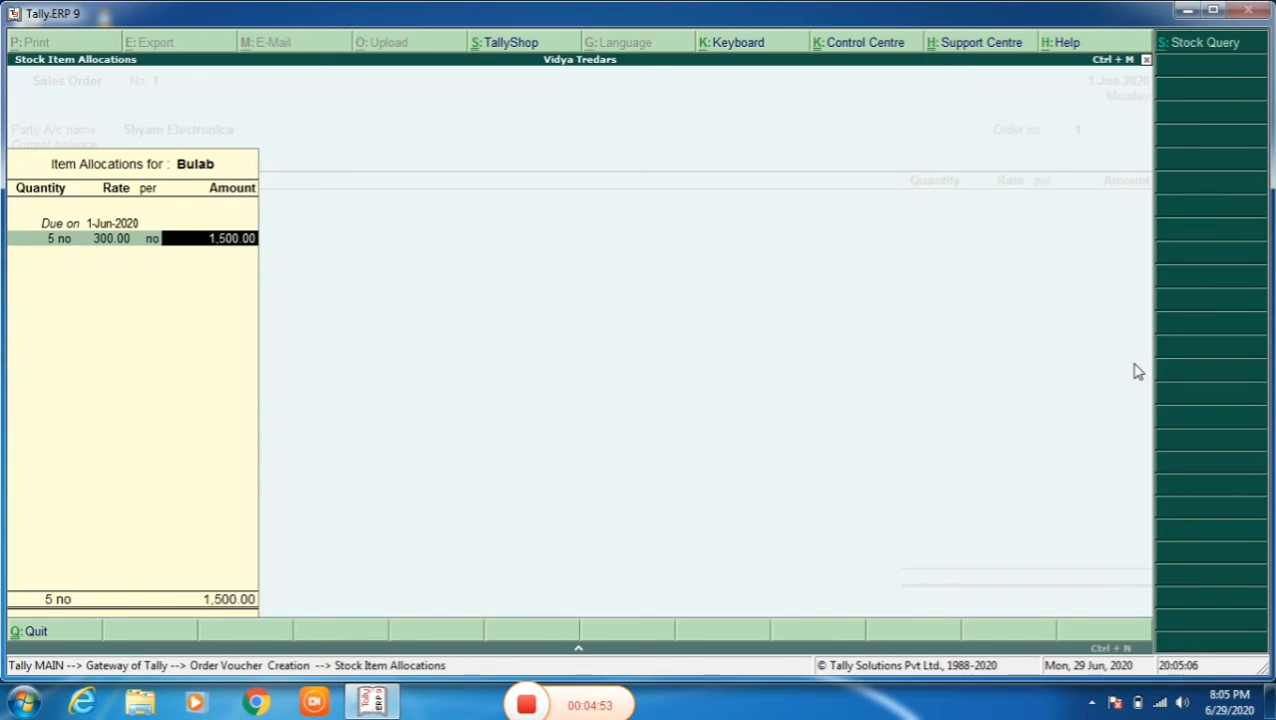
key("Return")
key("Return")
- Add the item Fan to the sales order, due on 1-Jun-2020, with quantity 5 no at a rate of 3,000
key("Return")
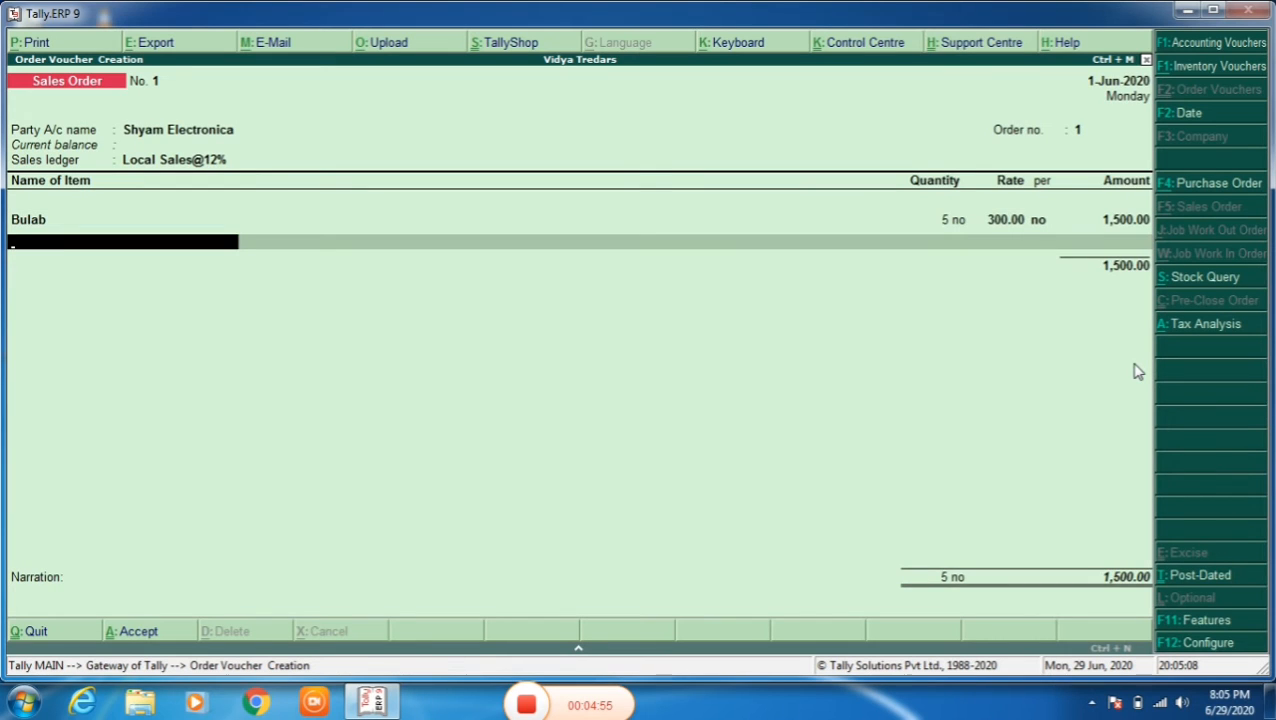
key("Down")
key("Down")
key("Return")
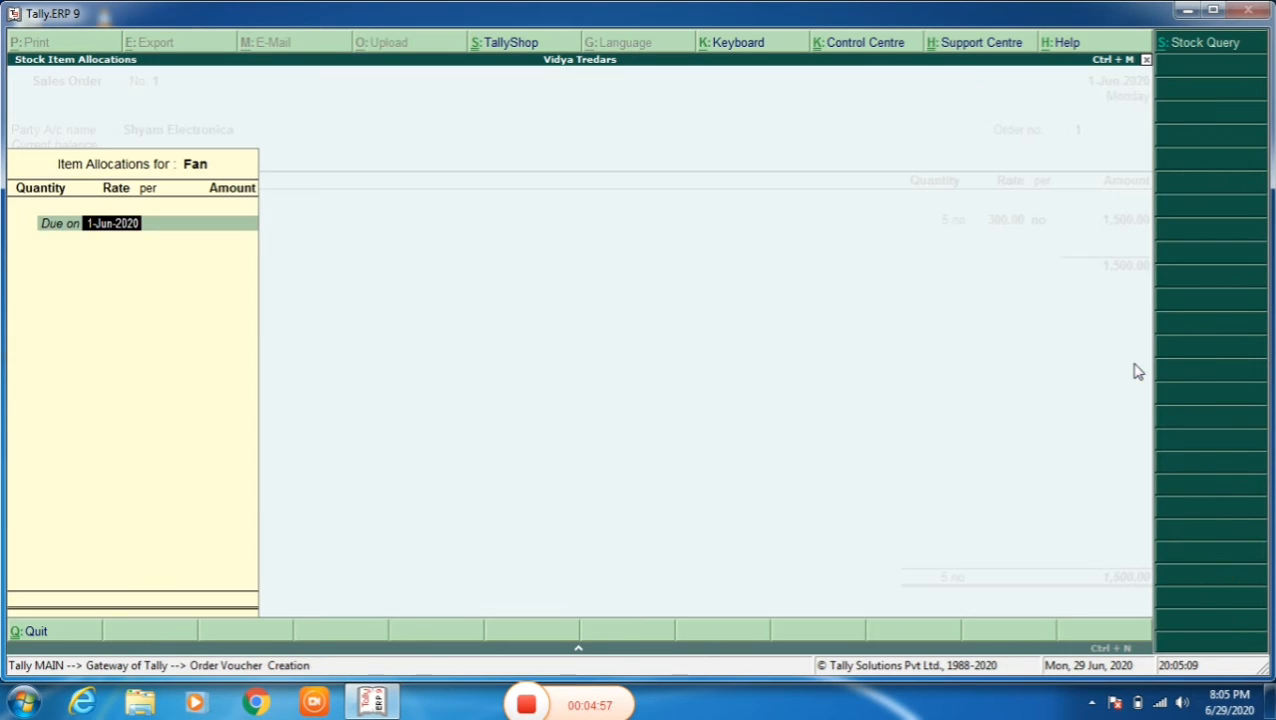
key("Return")
type("5")
key("Return")
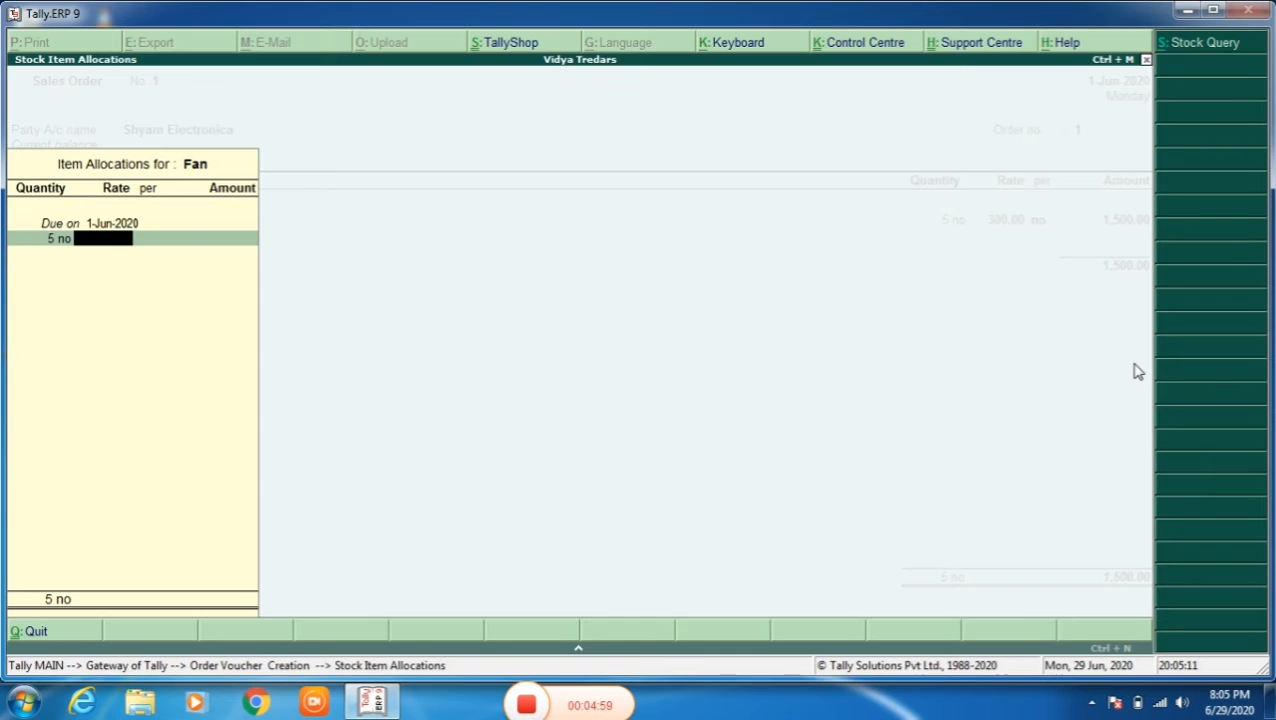
type("3000")
key("Return")
key("Return")
key("Return")
key("Return")
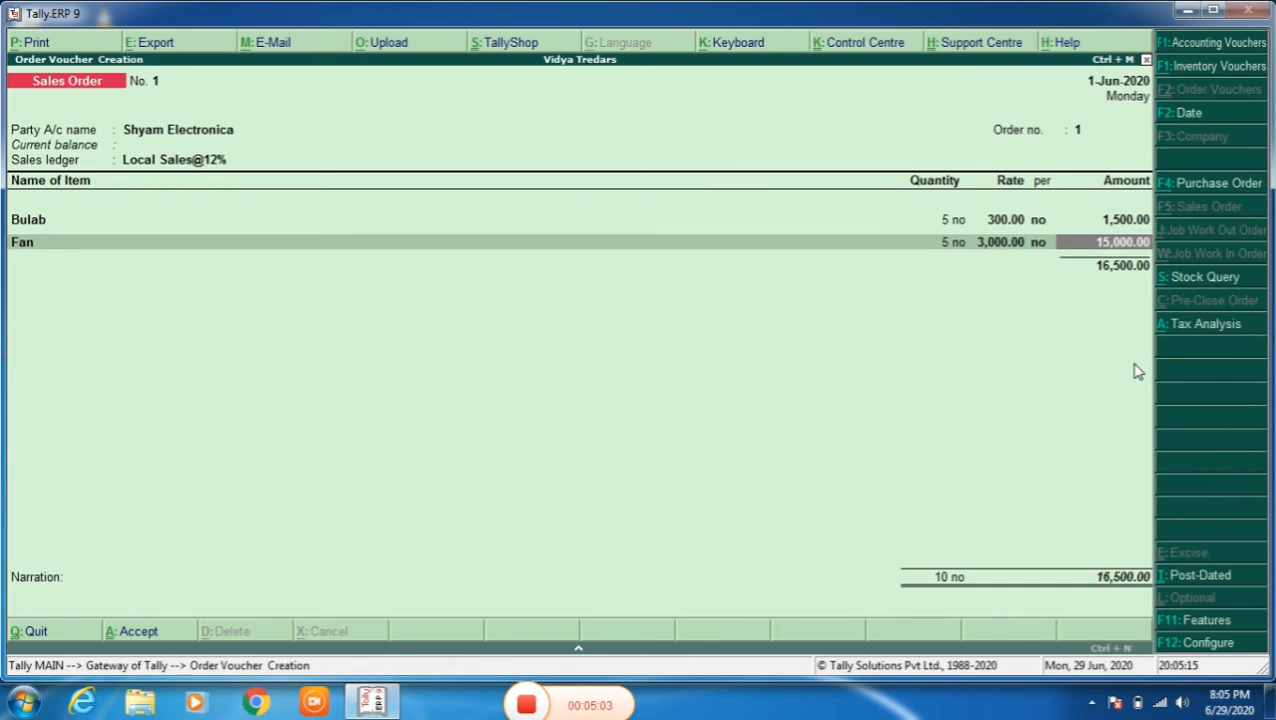
key("Return")
key("Return")
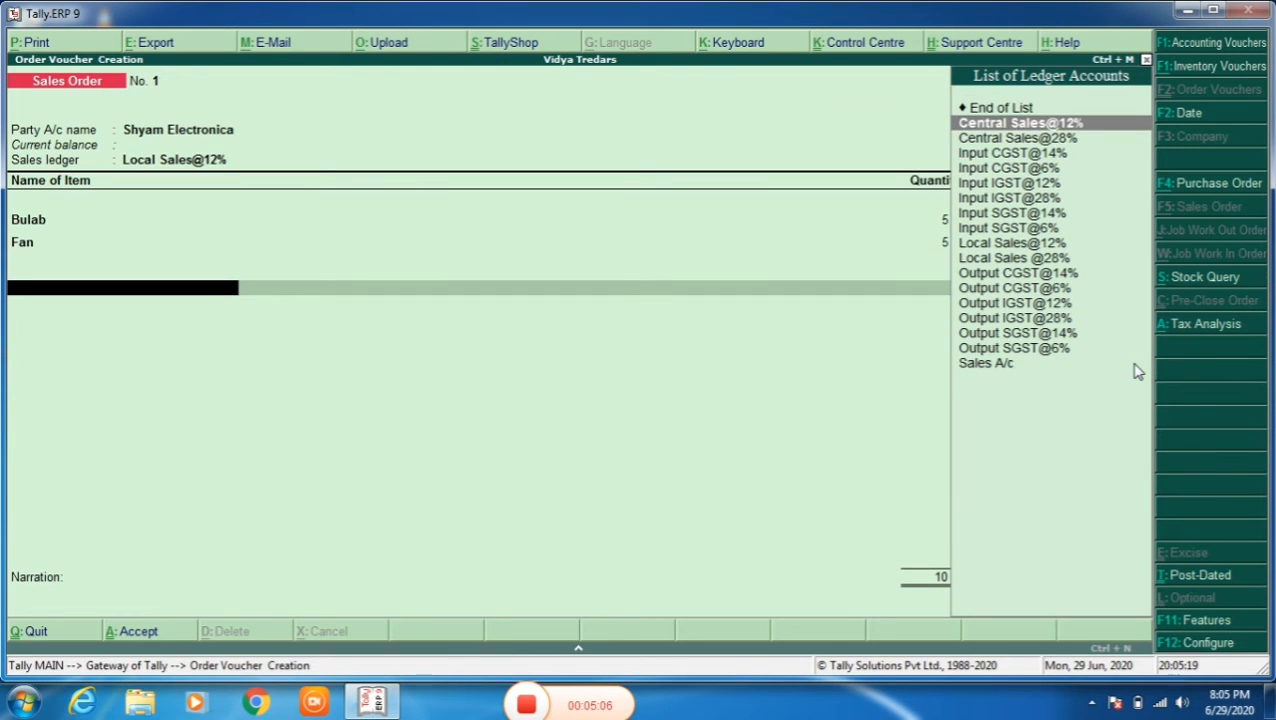
- Finish the item list and add the Output CGST@6% tax ledger to the sales order
key("Down")
key("Down")
key("Down")
key("Down")
key("Down")
key("Down")
key("Down")
key("Down")
key("Down")
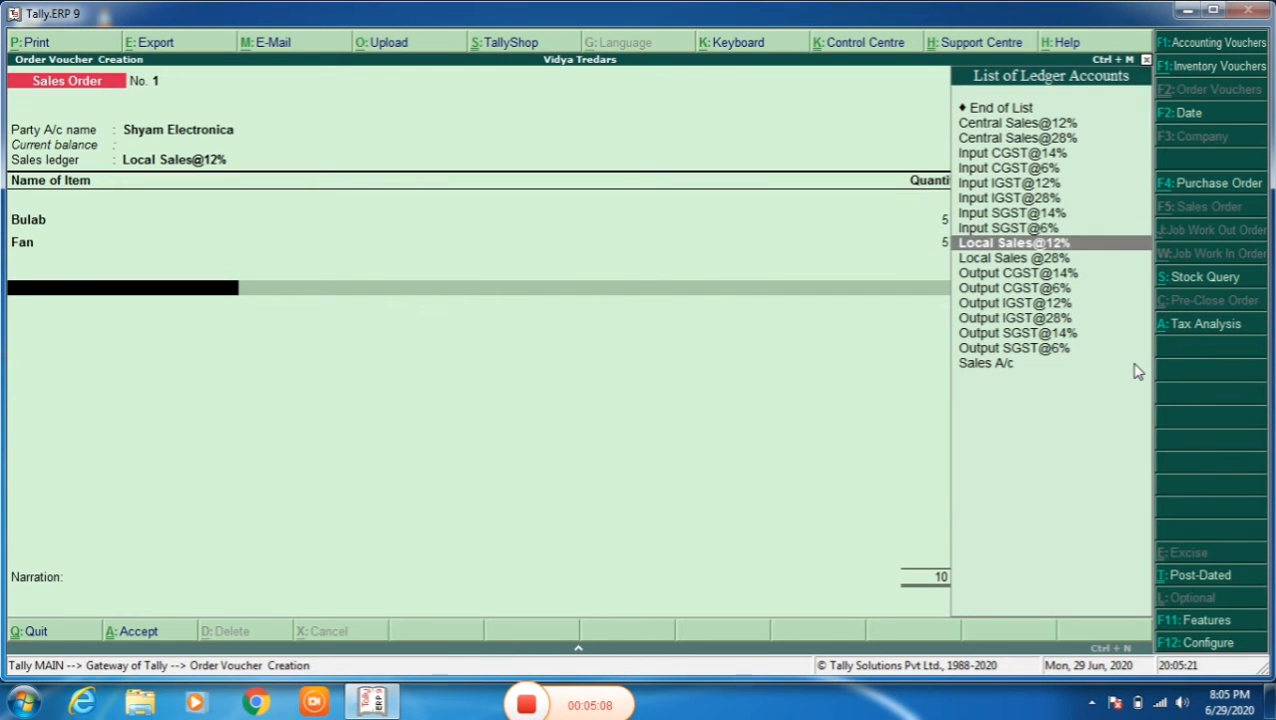
key("Up")
key("Up")
key("Up")
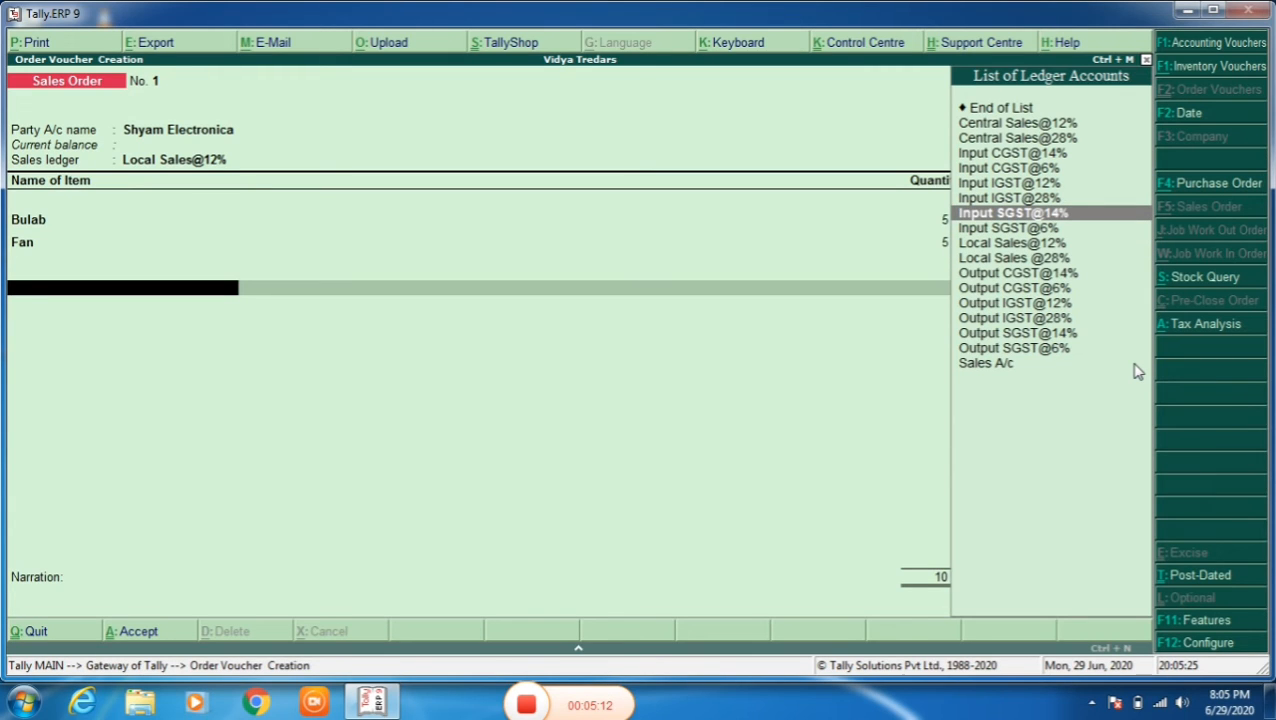
key("Up")
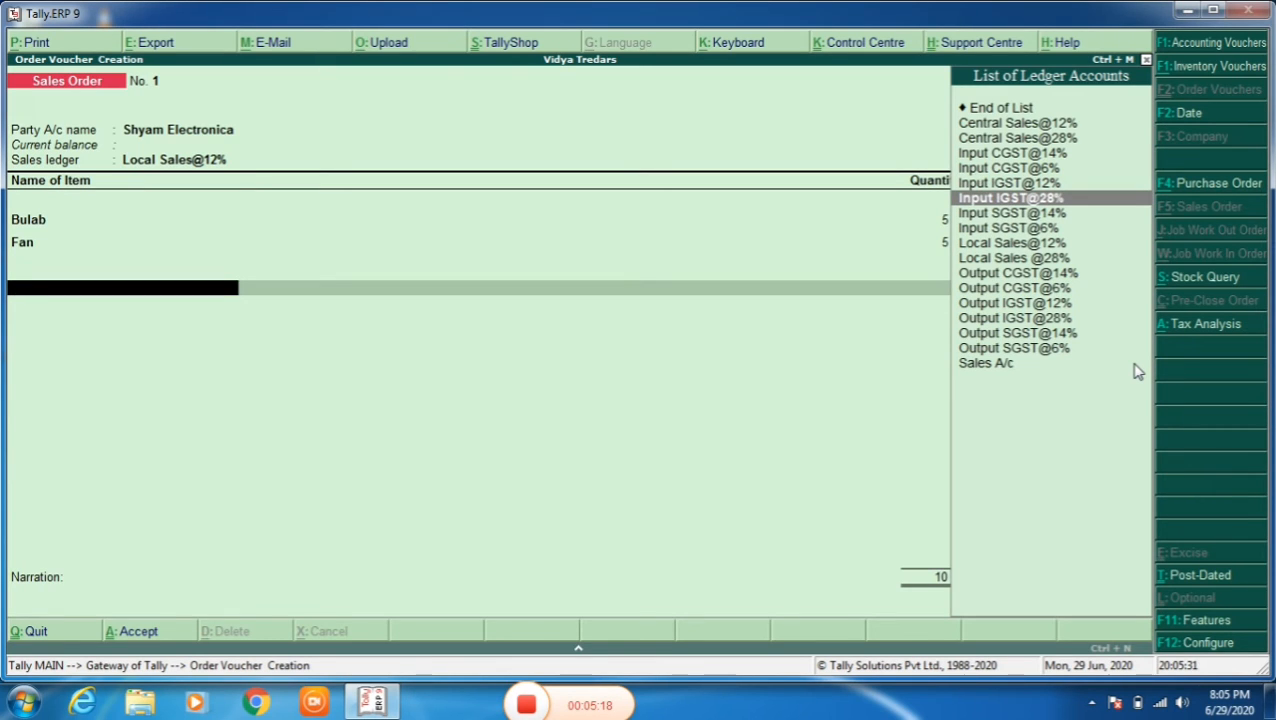
key("Up")
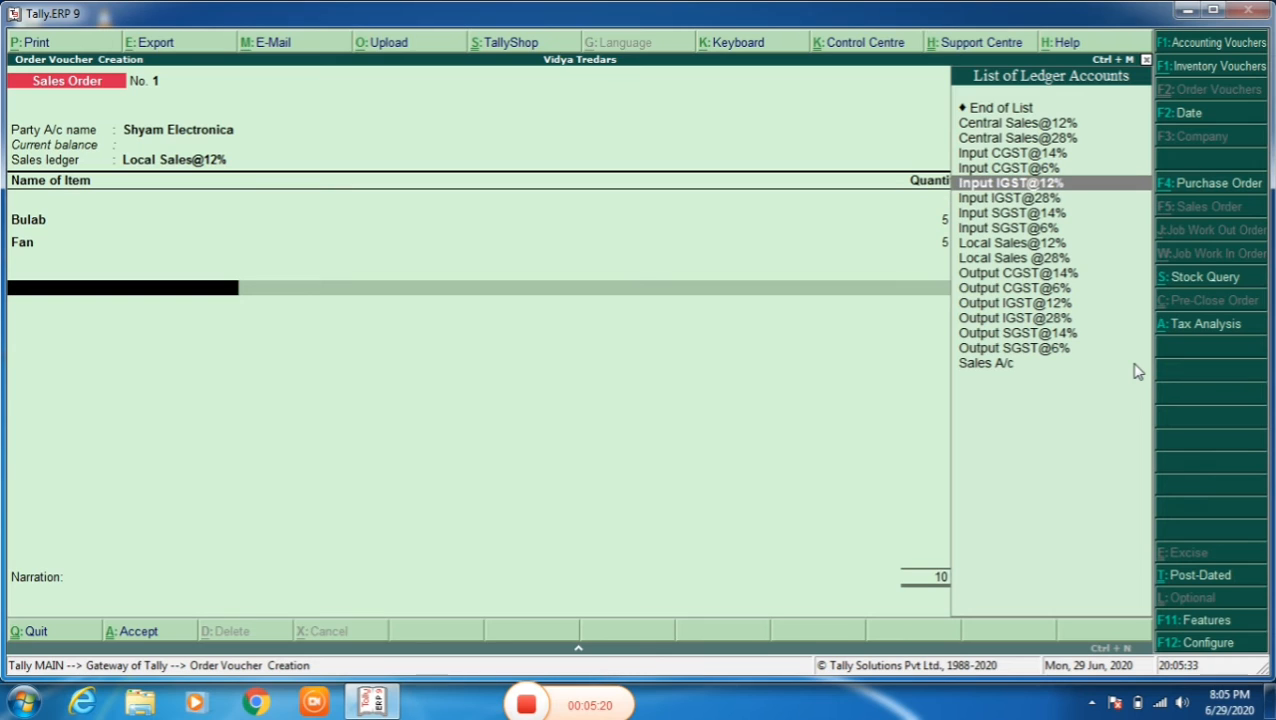
key("Down")
key("Down")
key("Down")
key("Down")
key("Down")
key("Down")
key("Down")
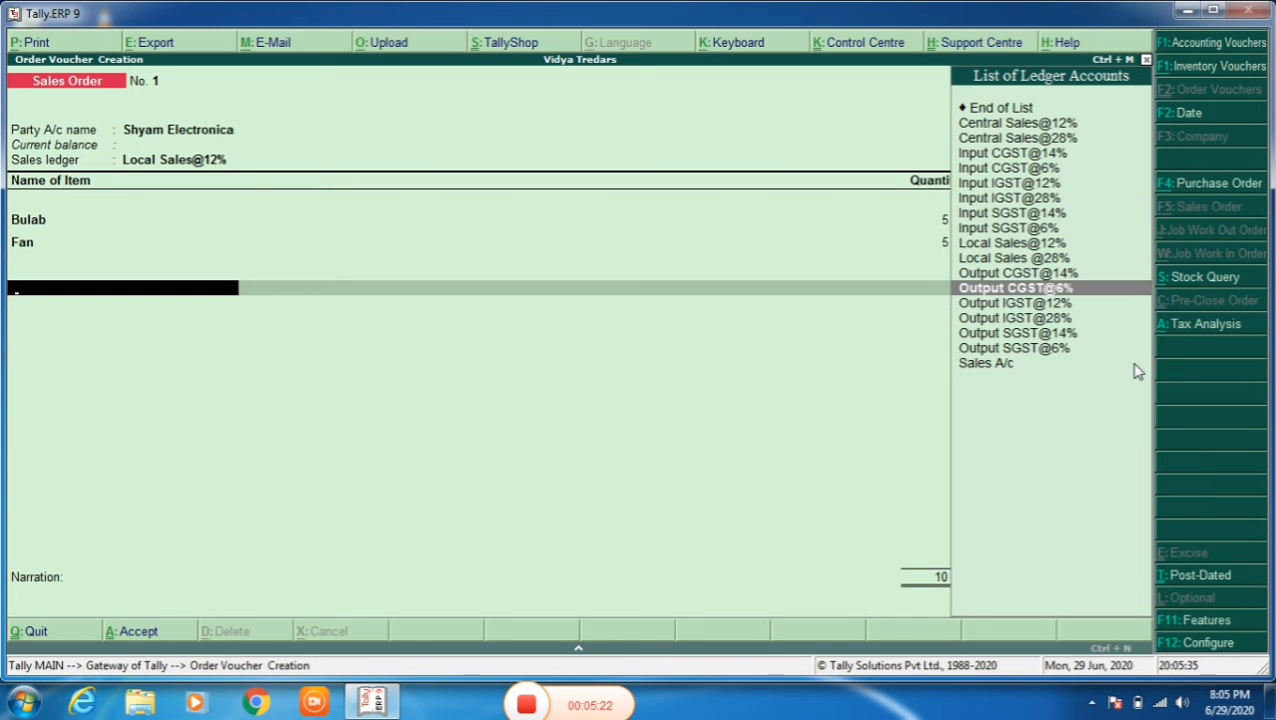
key("Return")
key("Return")
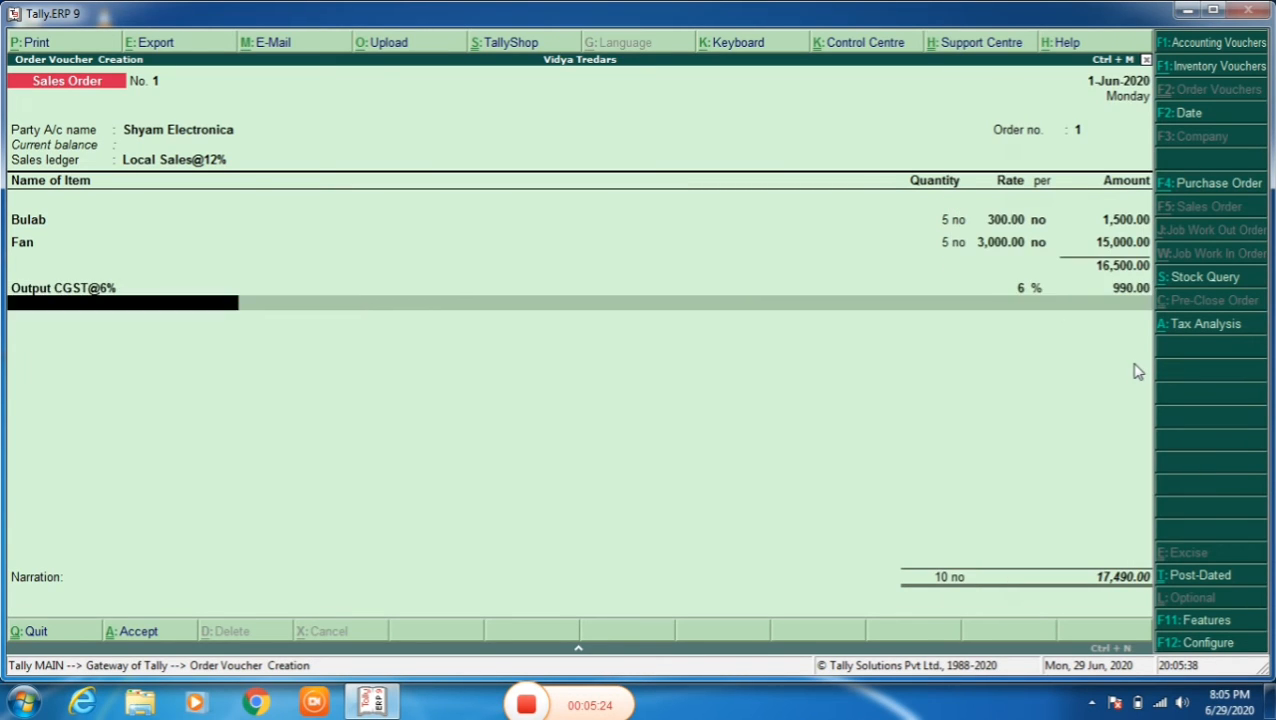
- Add the Output SGST@6% tax ledger below the CGST line and end the ledger list
key("Down")
key("Down")
key("Down")
key("Down")
key("Down")
key("Down")
key("Down")
key("Down")
key("Down")
key("Down")
key("Down")
key("Down")
key("Down")
key("Down")
key("Down")
key("Down")
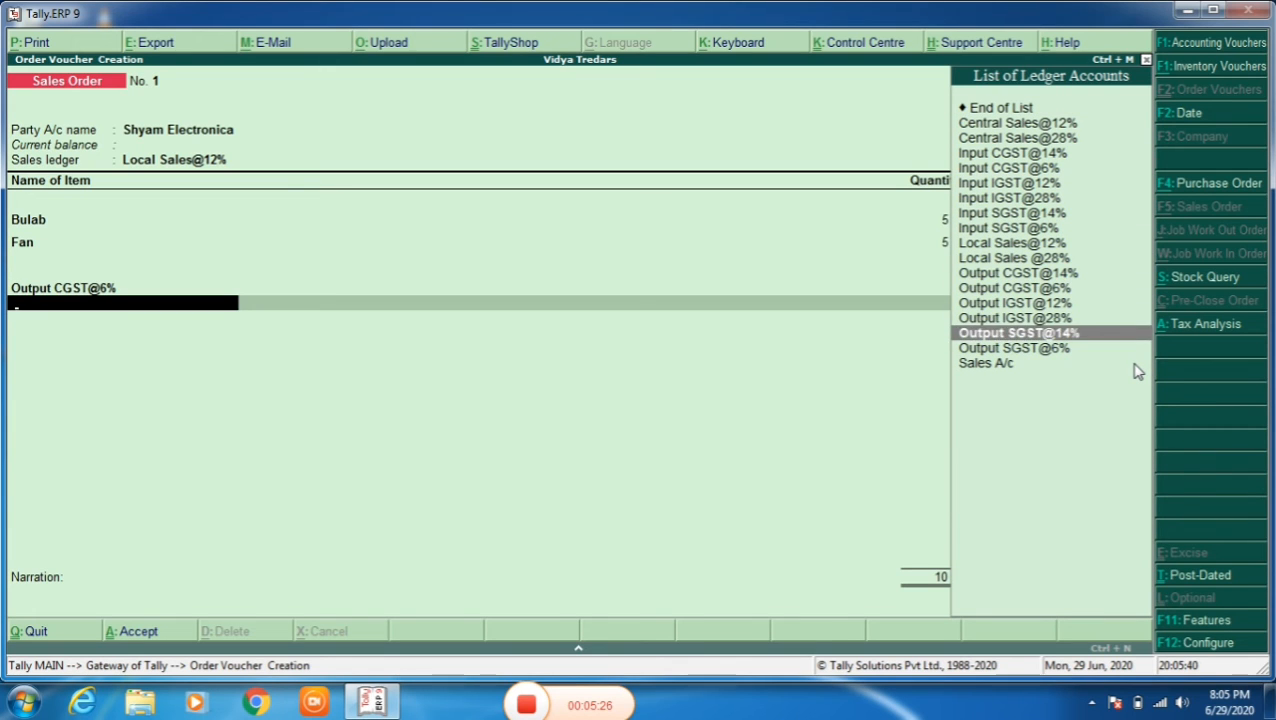
key("Return")
- Leave the narration empty, save the sales order, and return to the Gateway of Tally without quitting
key("Return")
key("Return")
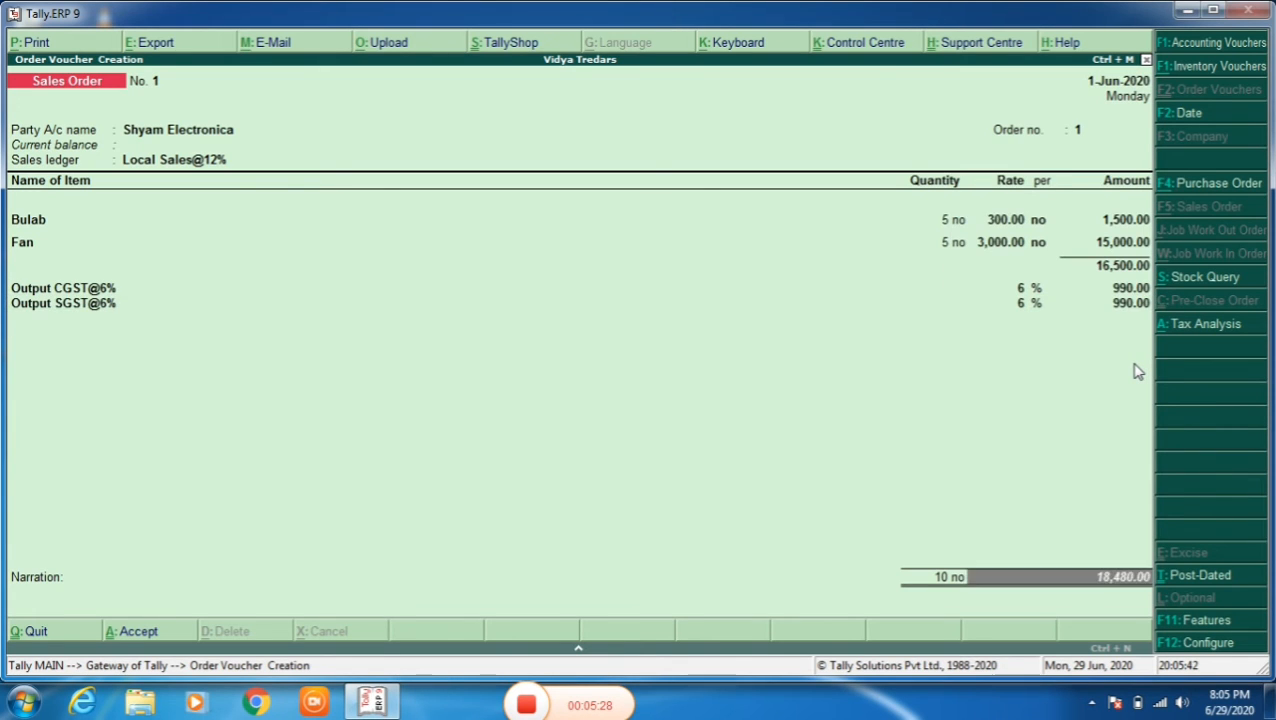
key("Return")
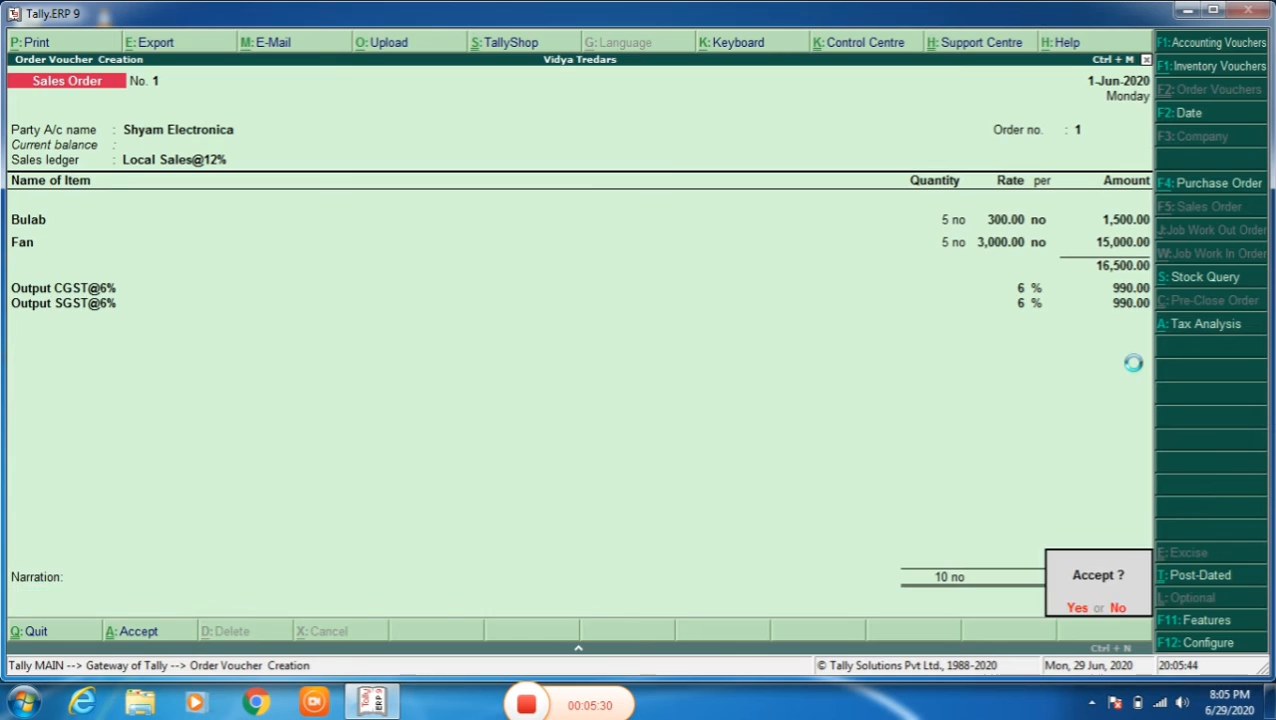
key("Return")
key("Escape")
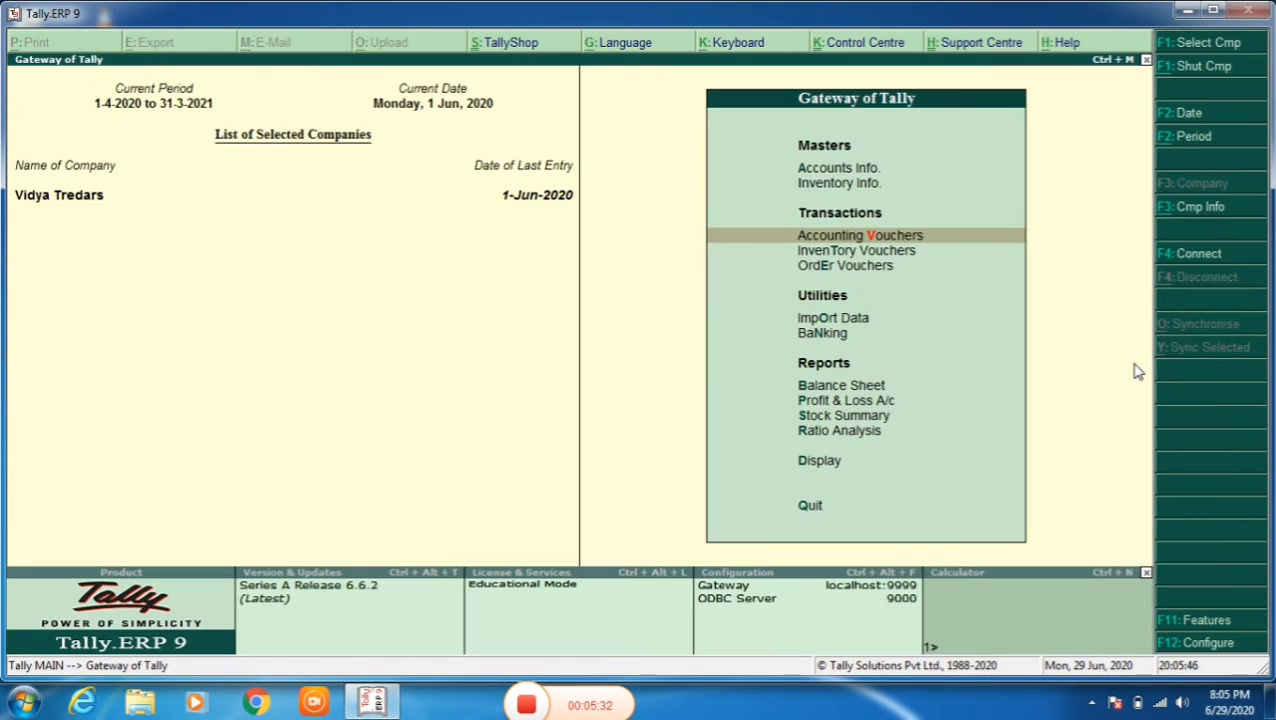
key("Escape")
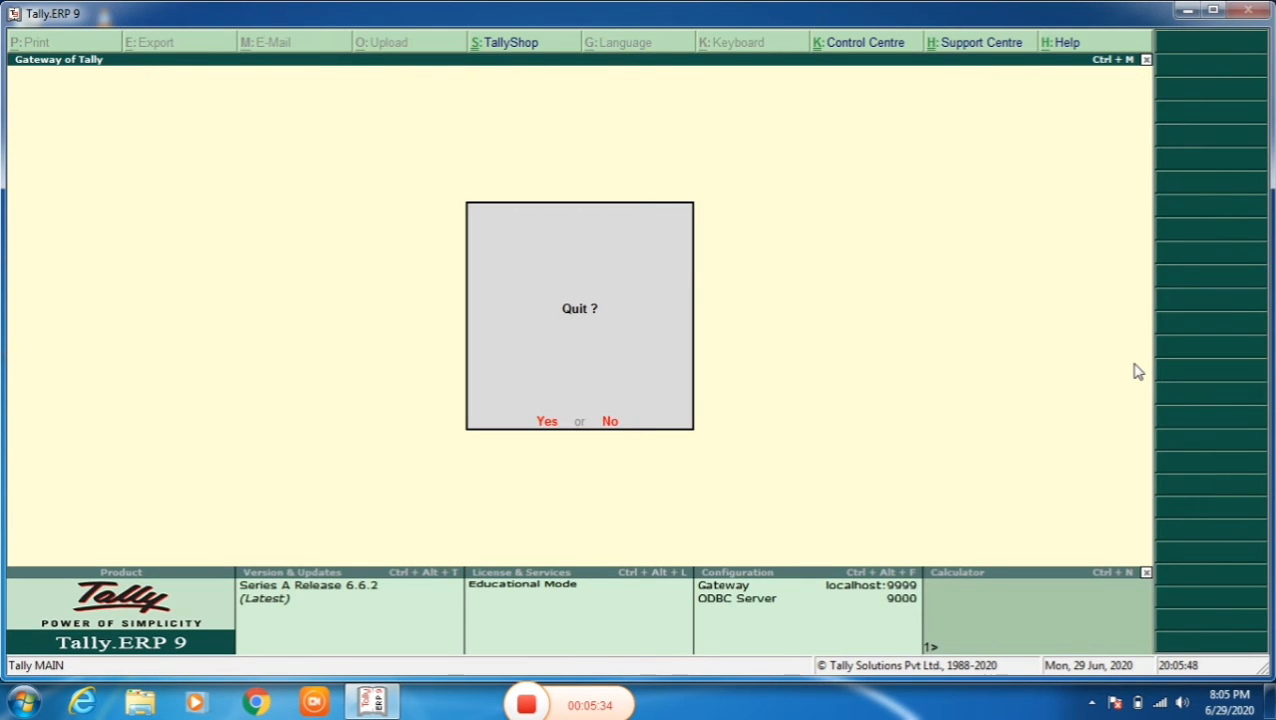
key("n")
- Check the GSTR-1 statutory report in detailed view and return to the Gateway of Tally
key("Down")
key("Down")
key("Down")
key("Down")
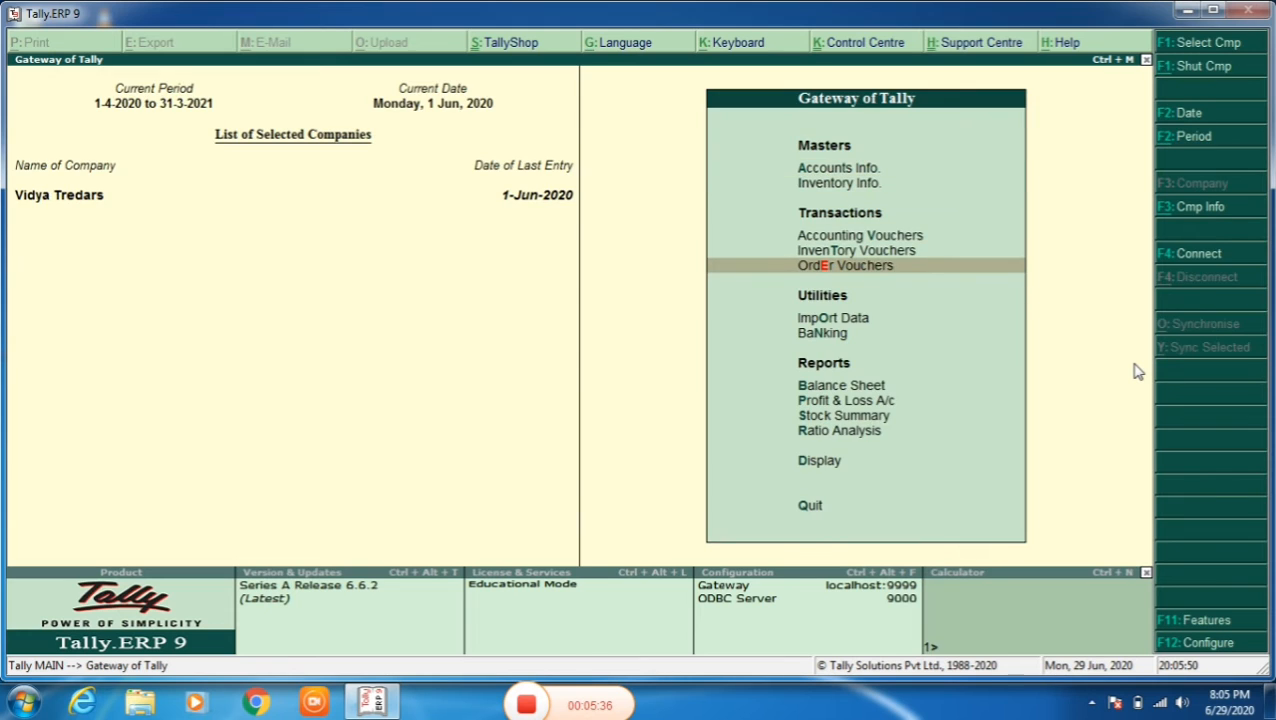
key("d")
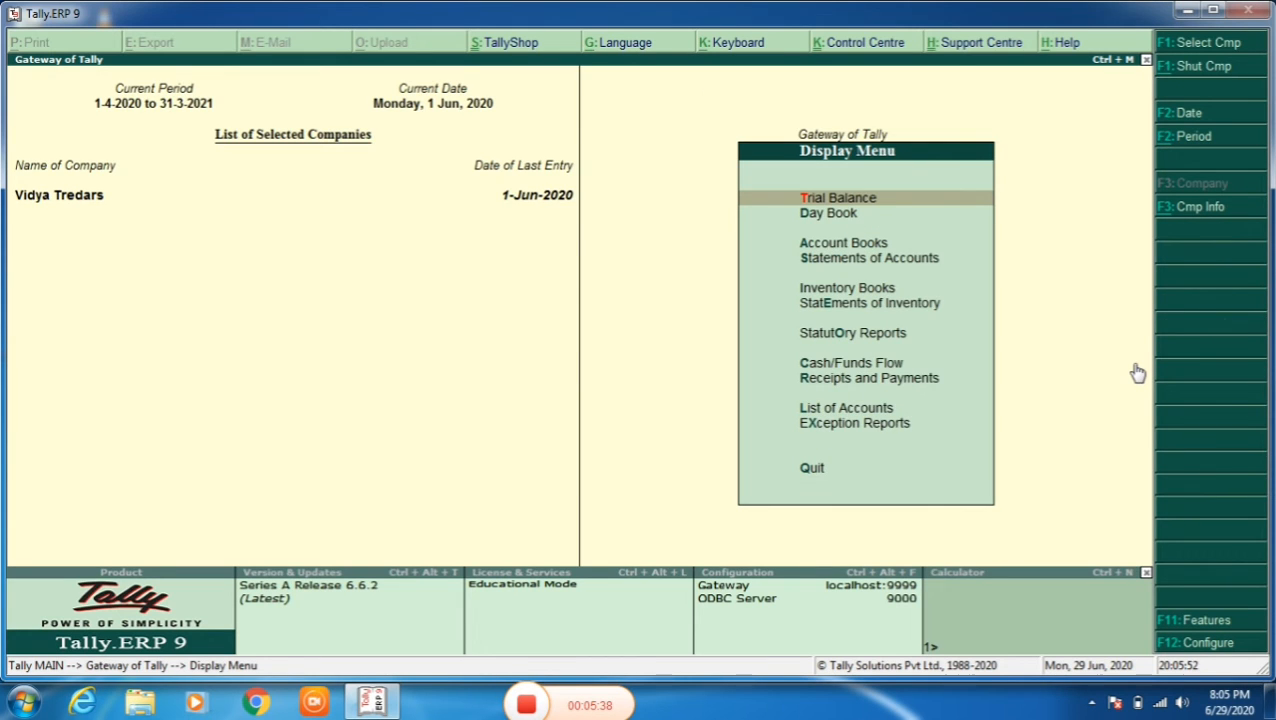
key("o")
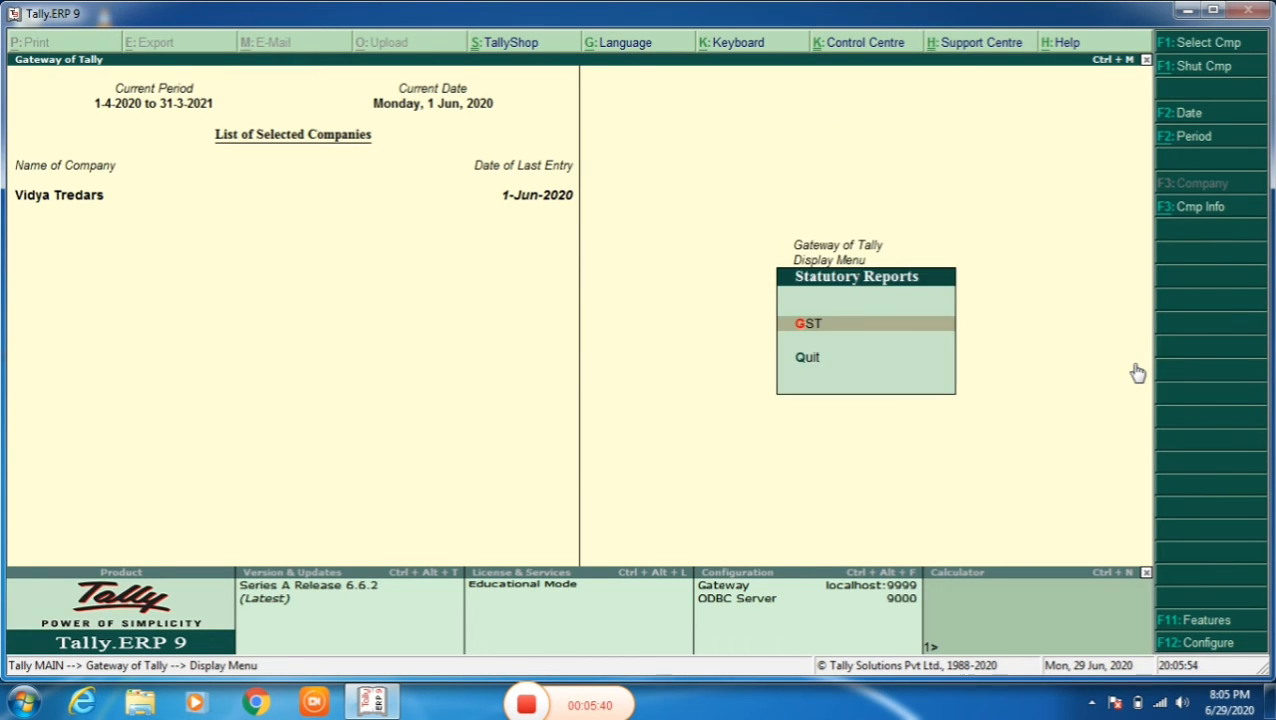
key("g")
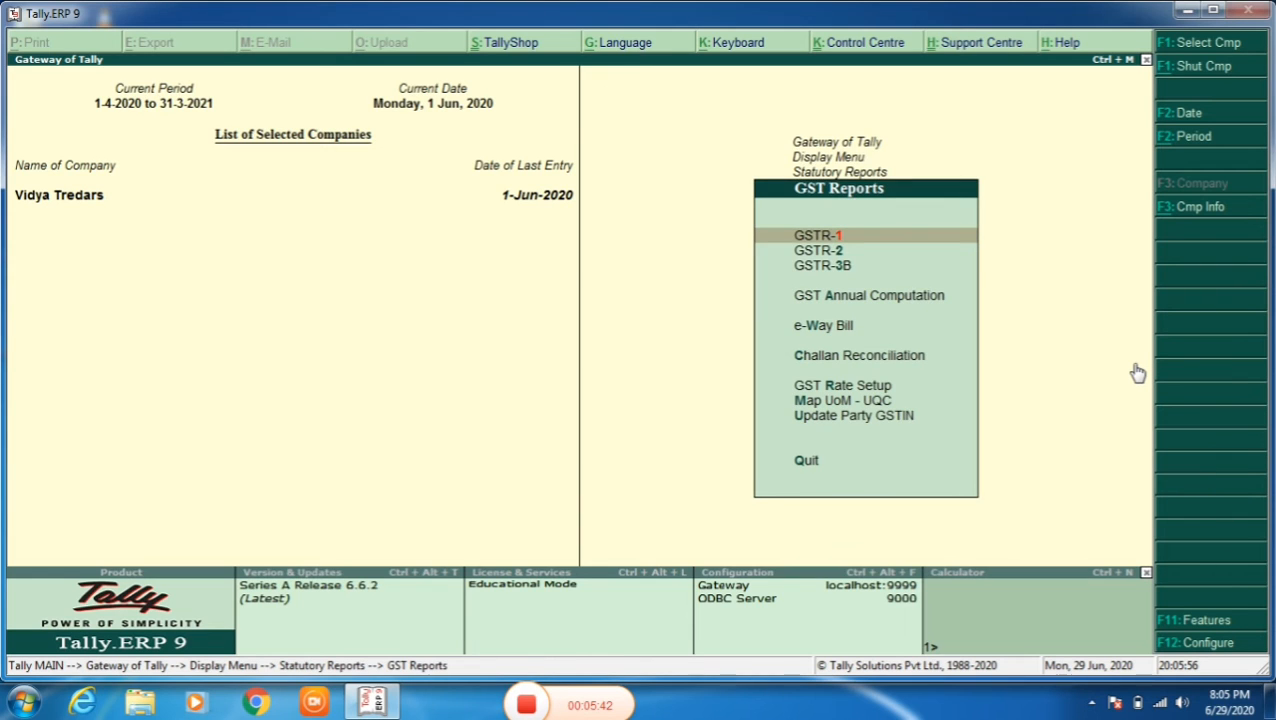
key("Return")
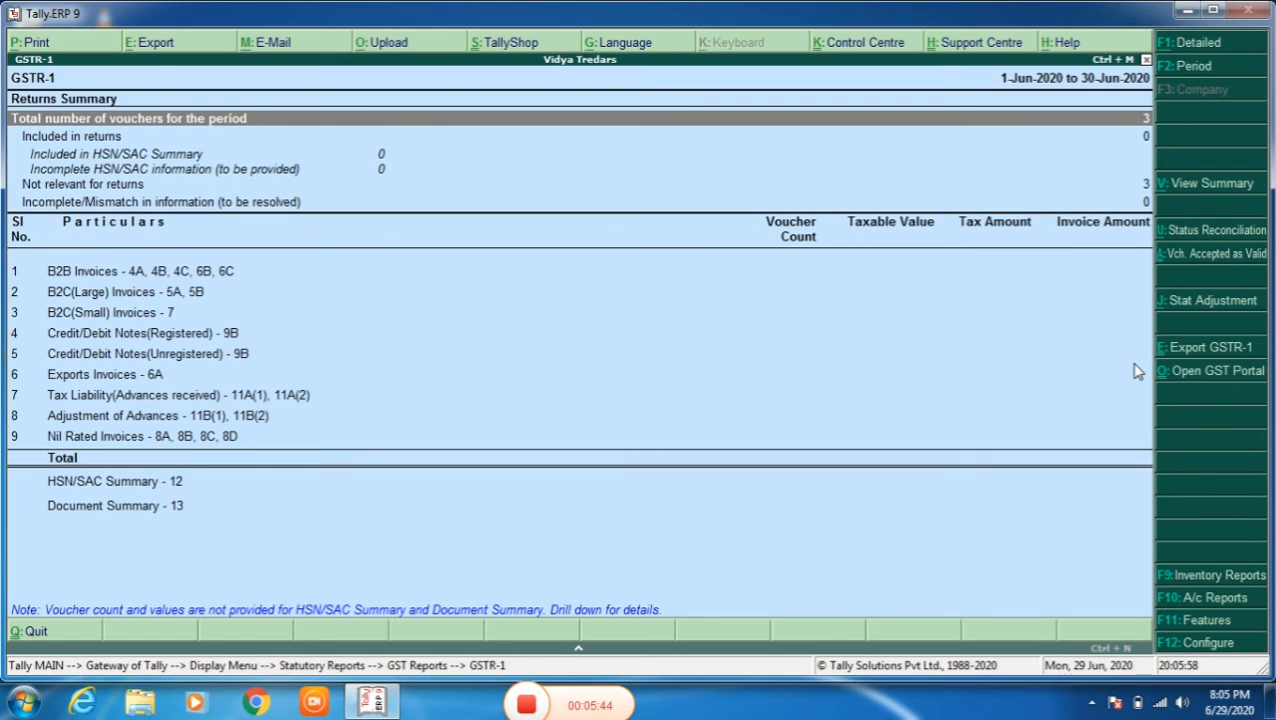
key("alt+F1")
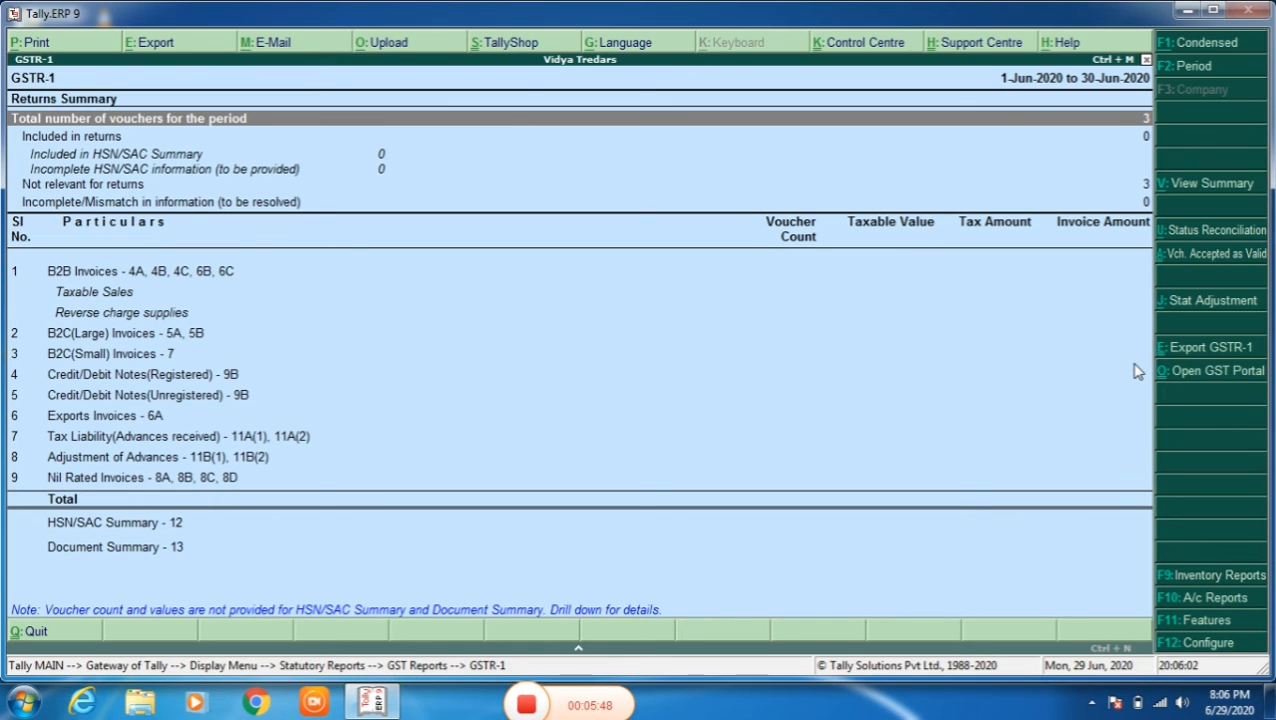
key("Escape")
key("Escape")
key("Escape")
key("Escape")
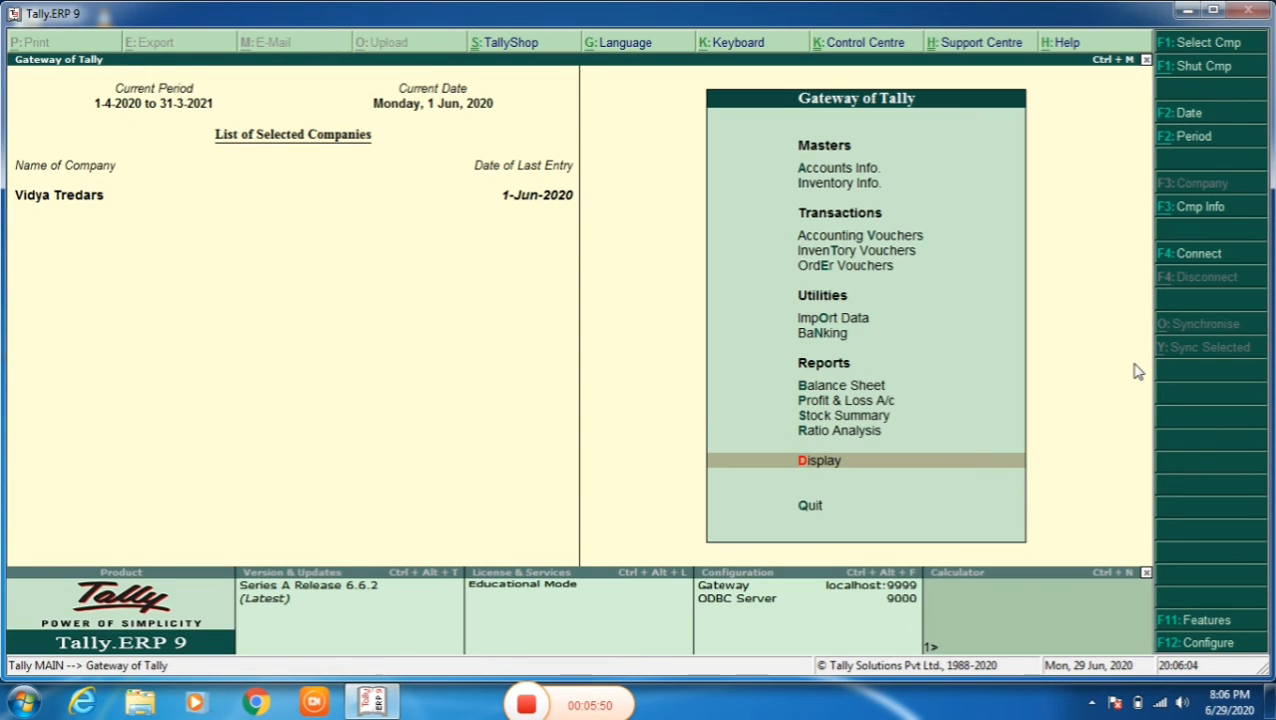
- Start a purchase accounting voucher with supplier invoice number 1 dated 1-Jun-2020
key("Up")
key("Up")
key("Up")
key("Up")
key("Up")
key("Up")
key("Up")
key("Up")
key("Up")
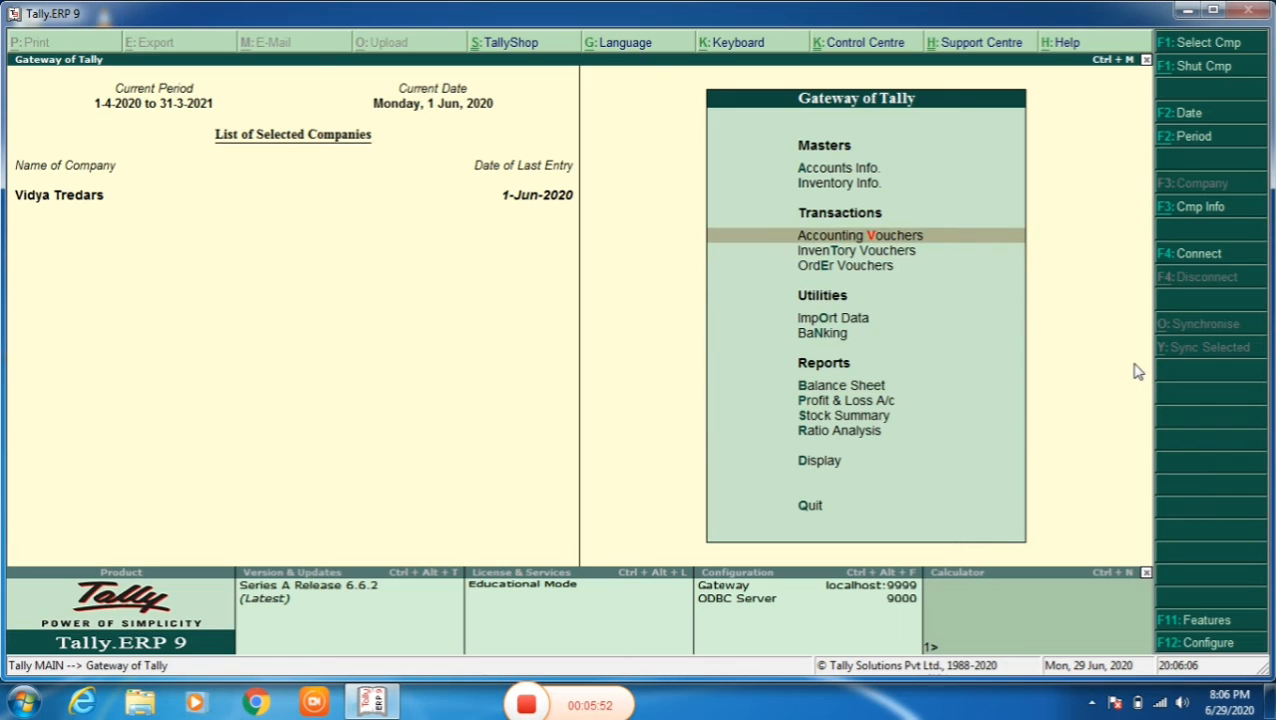
key("Return")
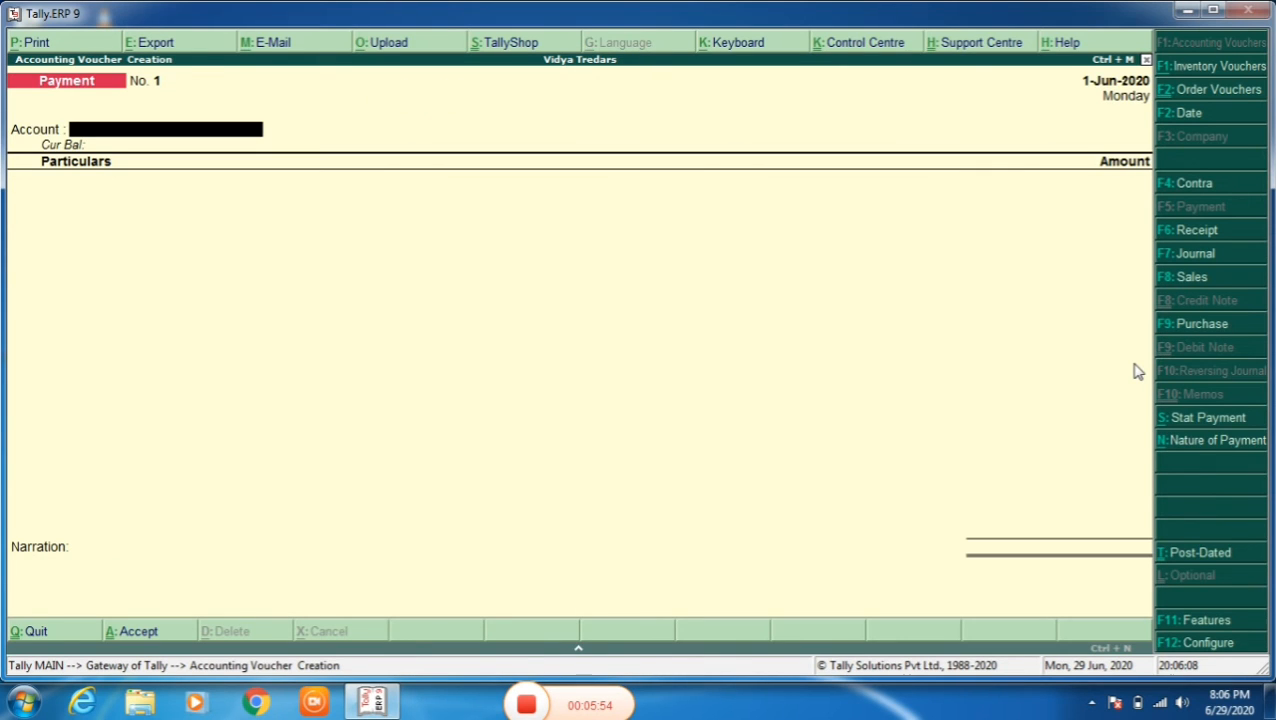
key("F9")
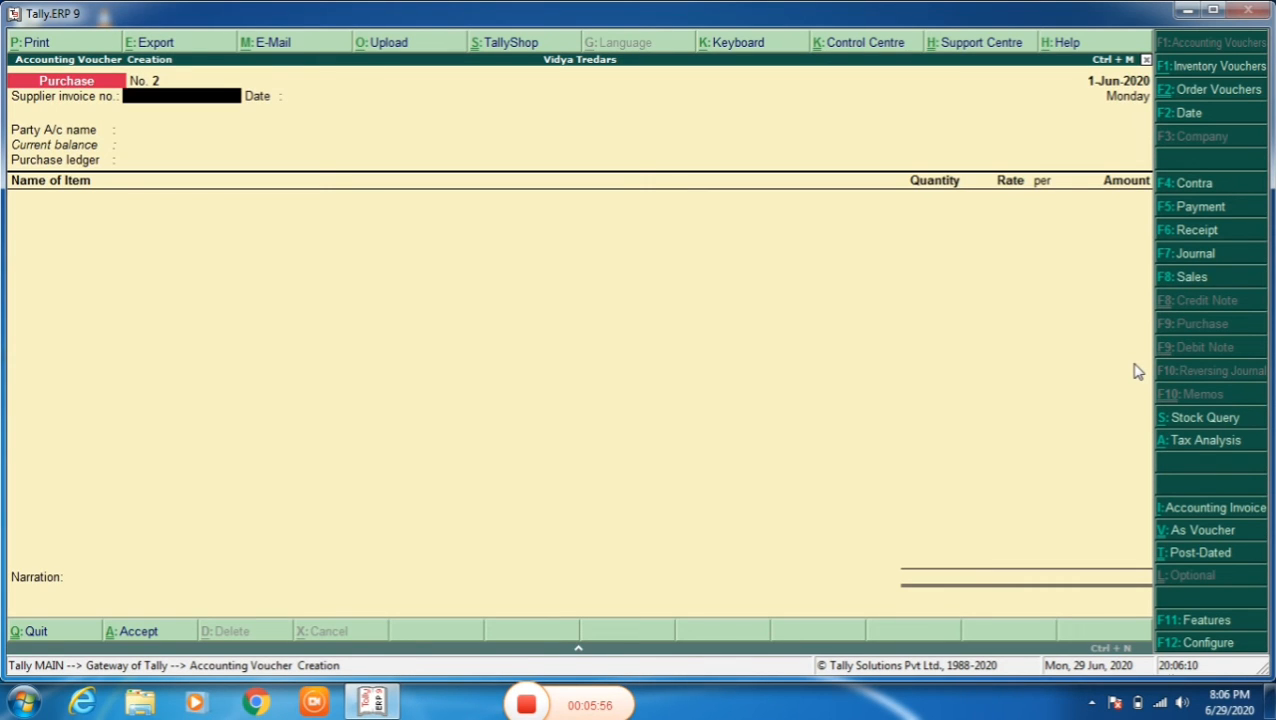
type("1")
key("Return")
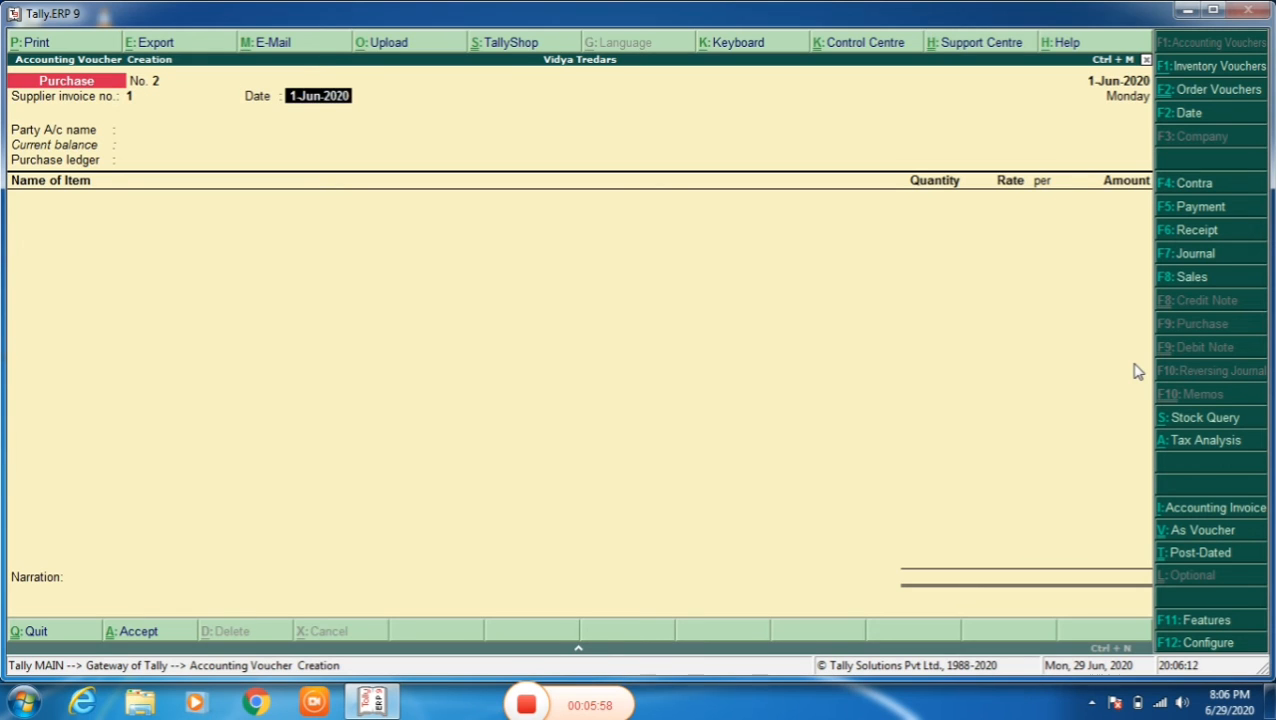
key("Return")
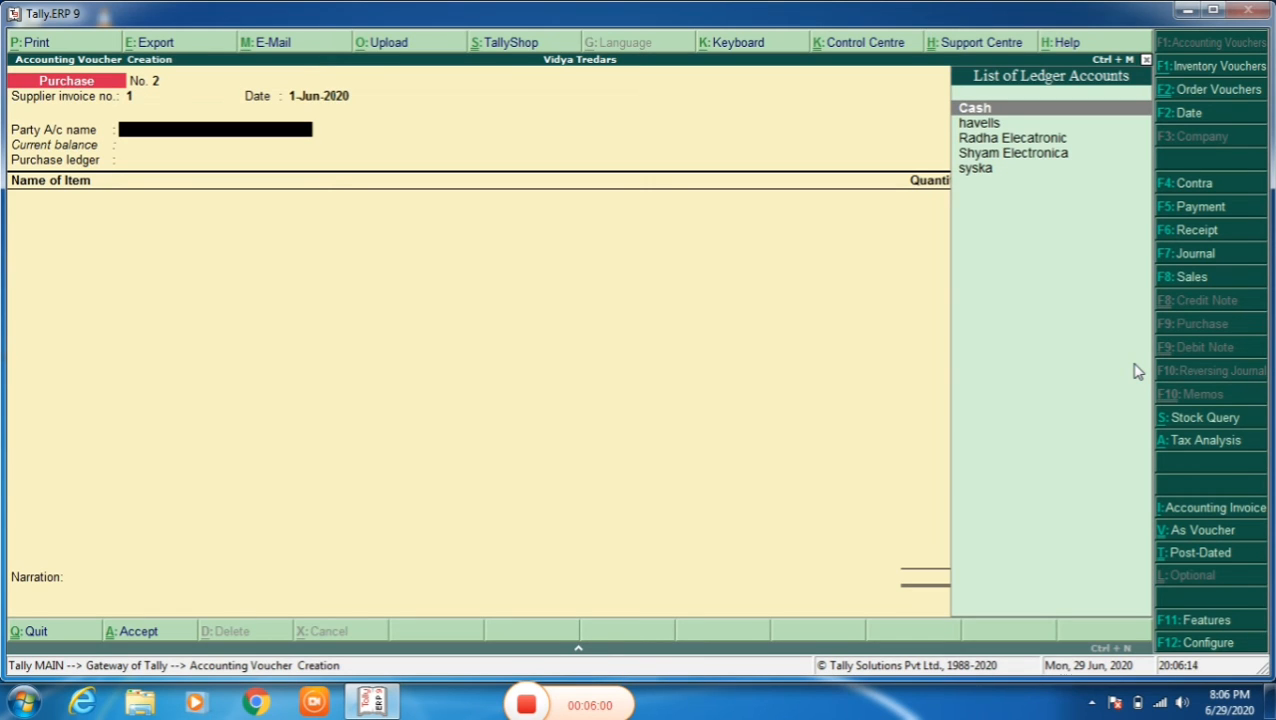
- Choose Shyam Electronica as the voucher's party account and close its party details without picking an order
key("Down")
key("Down")
key("Down")
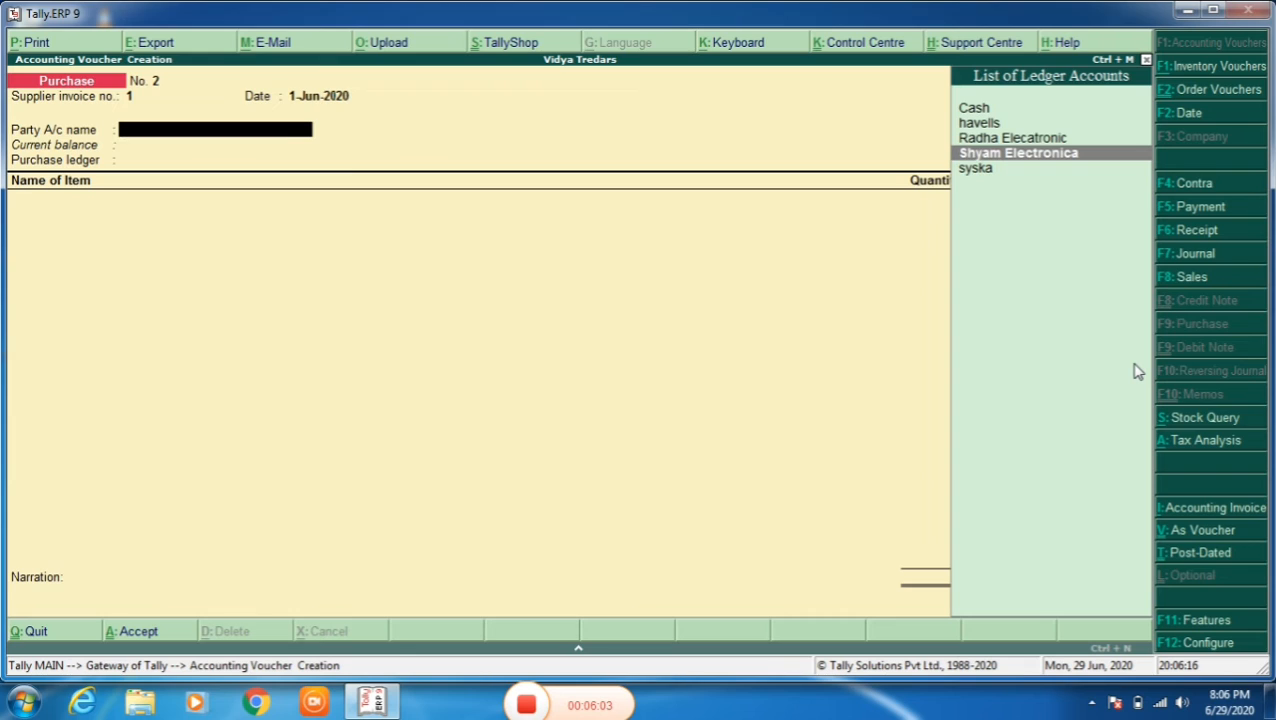
key("Return")
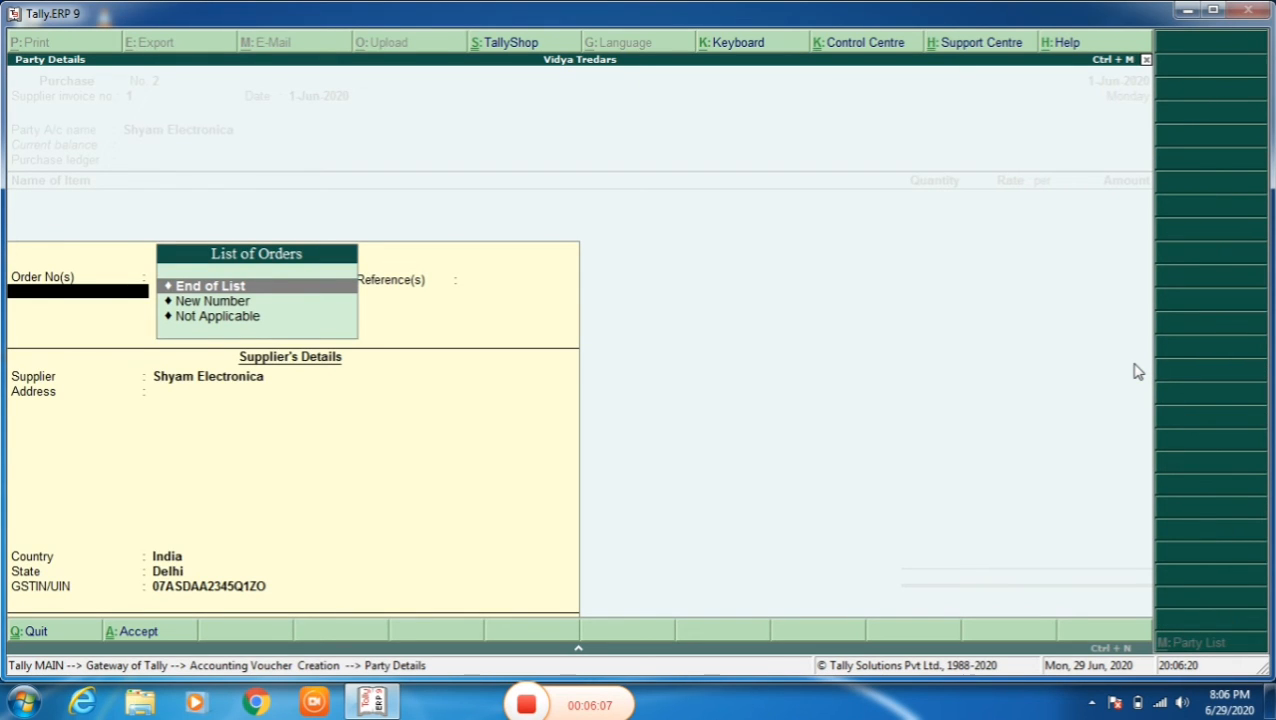
key("Escape")
key("Return")
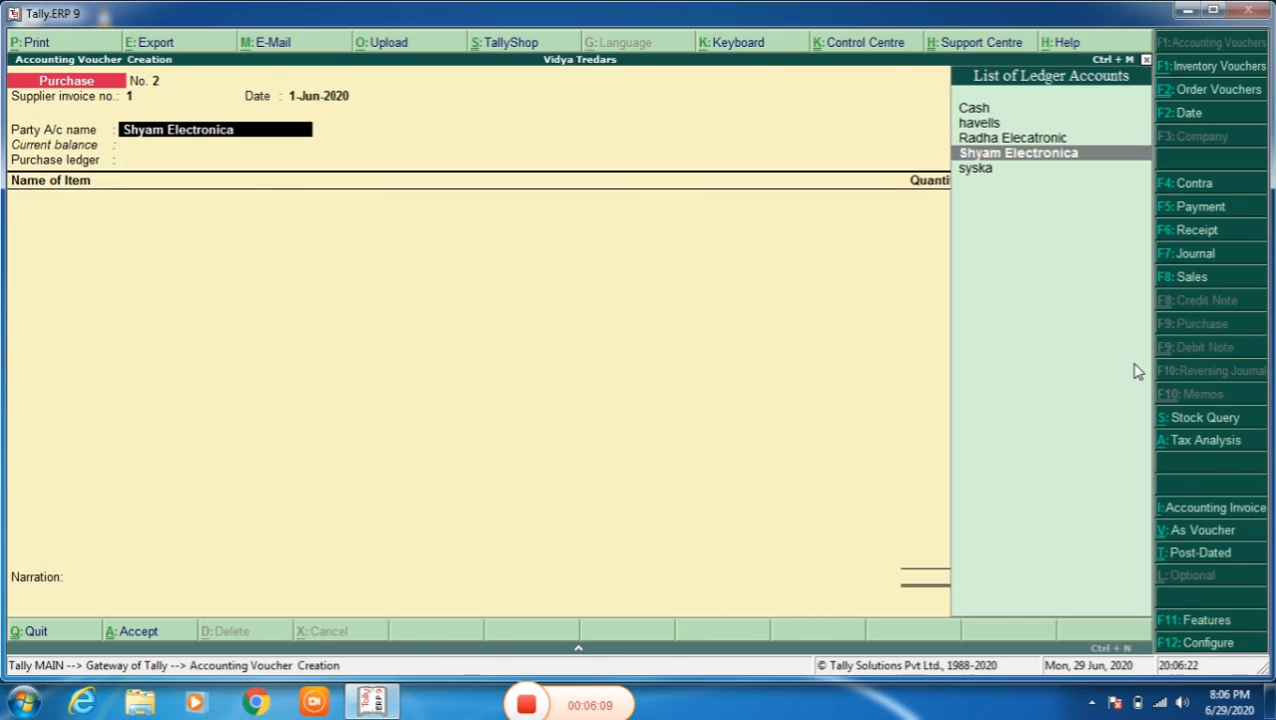
- Switch to a sales voucher, keeping reference 1 and party Shyam Electronica, and leave the despatch details empty
key("F8")
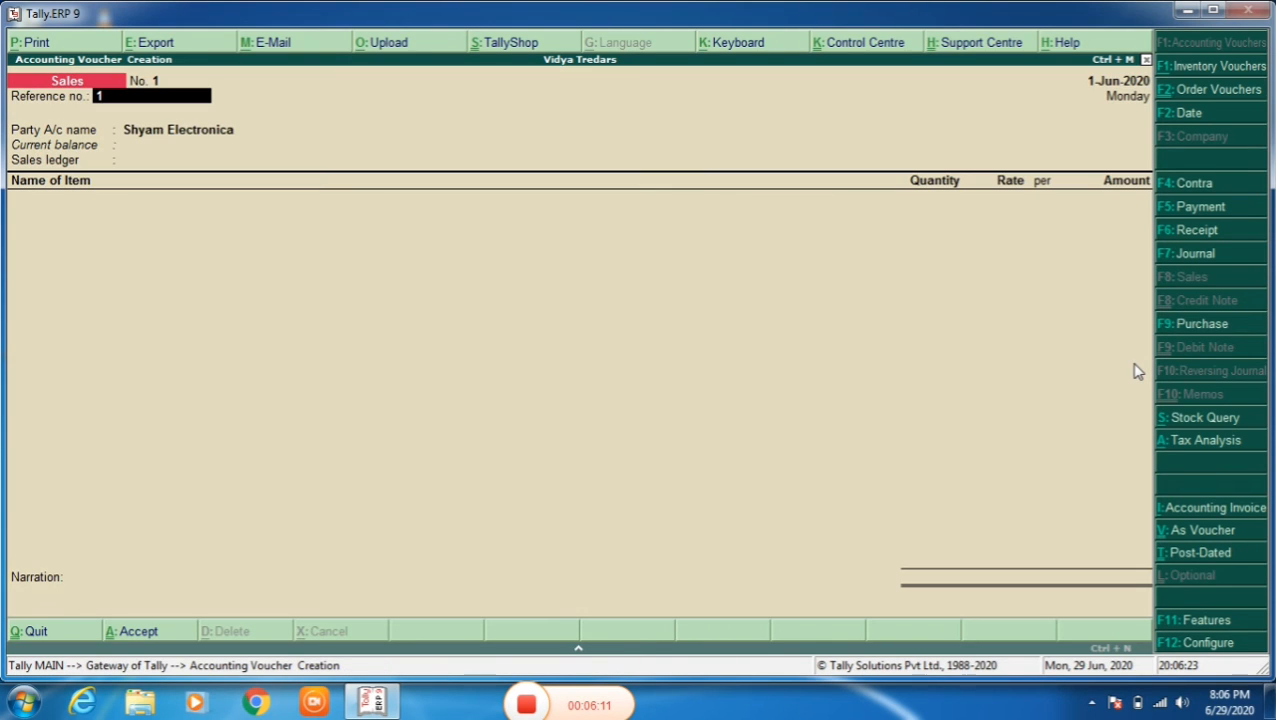
key("Return")
key("Return")
key("Return")
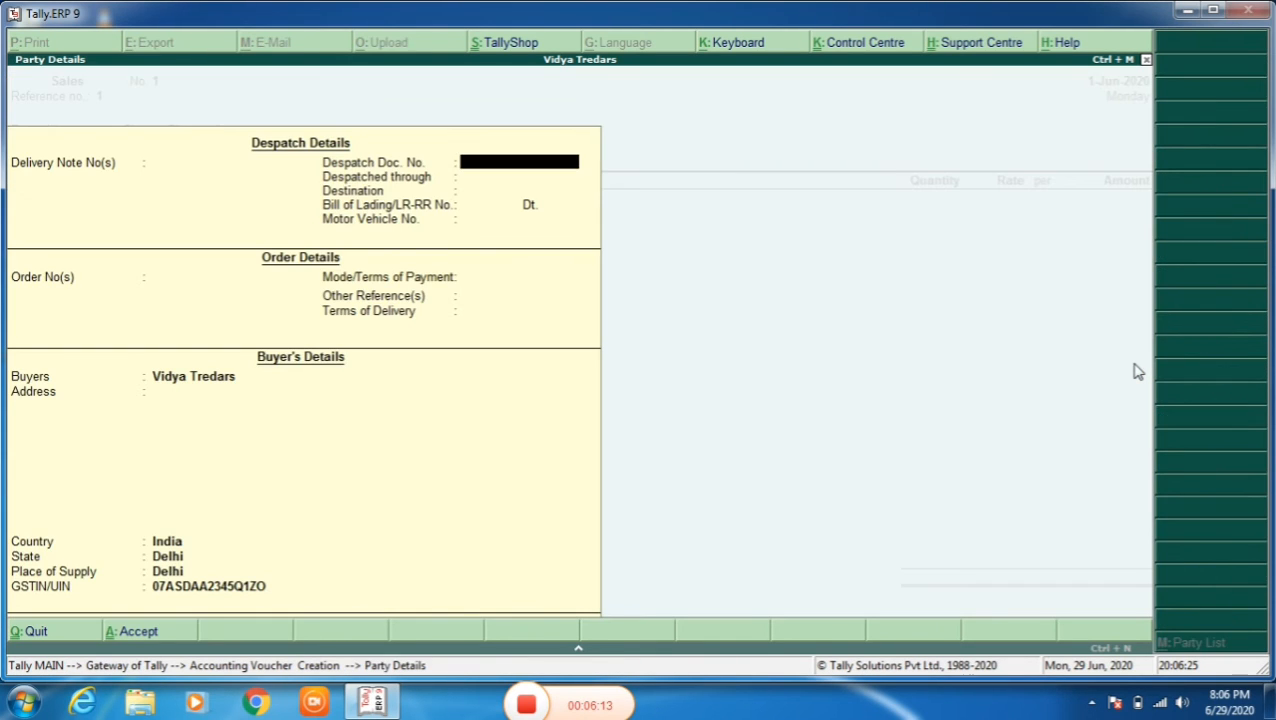
key("Return")
key("Return")
key("Return")
- Link the sales voucher to order 1 dated 1-Jun-2020 and accept the remaining order and buyer details unchanged
key("Return")
key("Return")
key("Return")
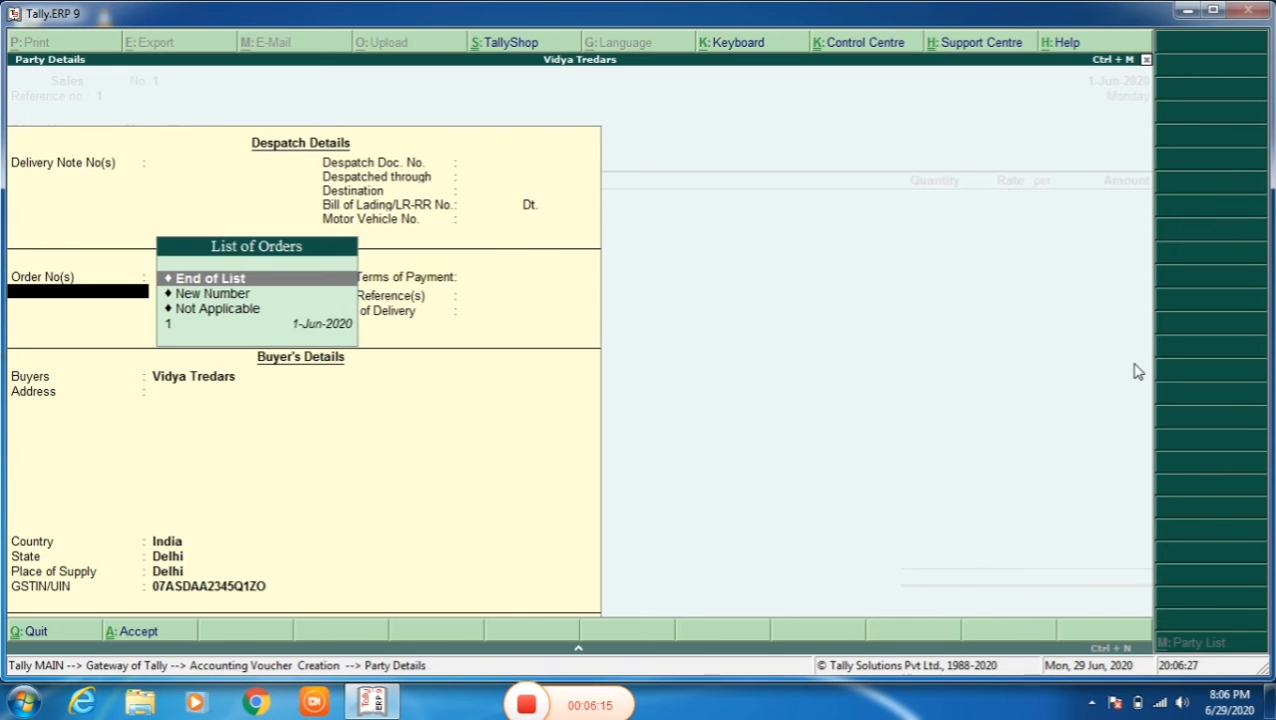
key("Down")
key("Down")
key("Down")
key("Return")
key("Return")
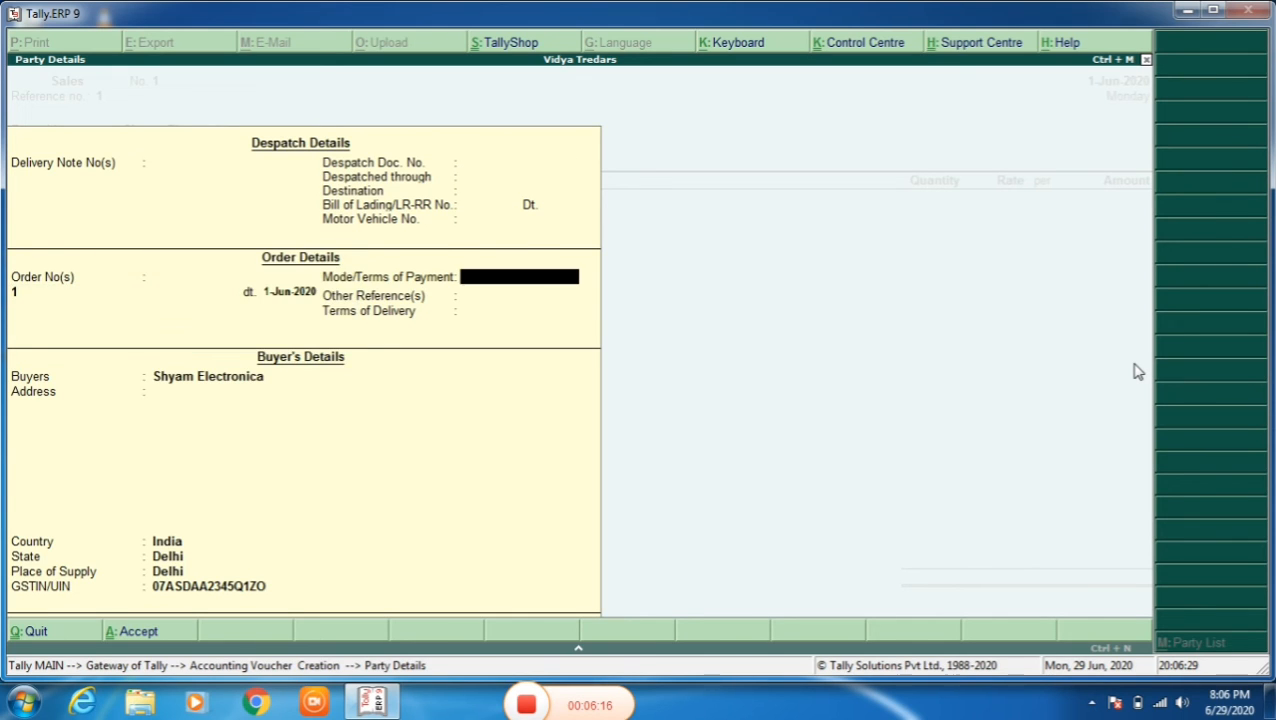
key("Return")
key("Return")
key("Return")
key("Return")
key("Return")
key("Return")
key("Return")
key("Return")
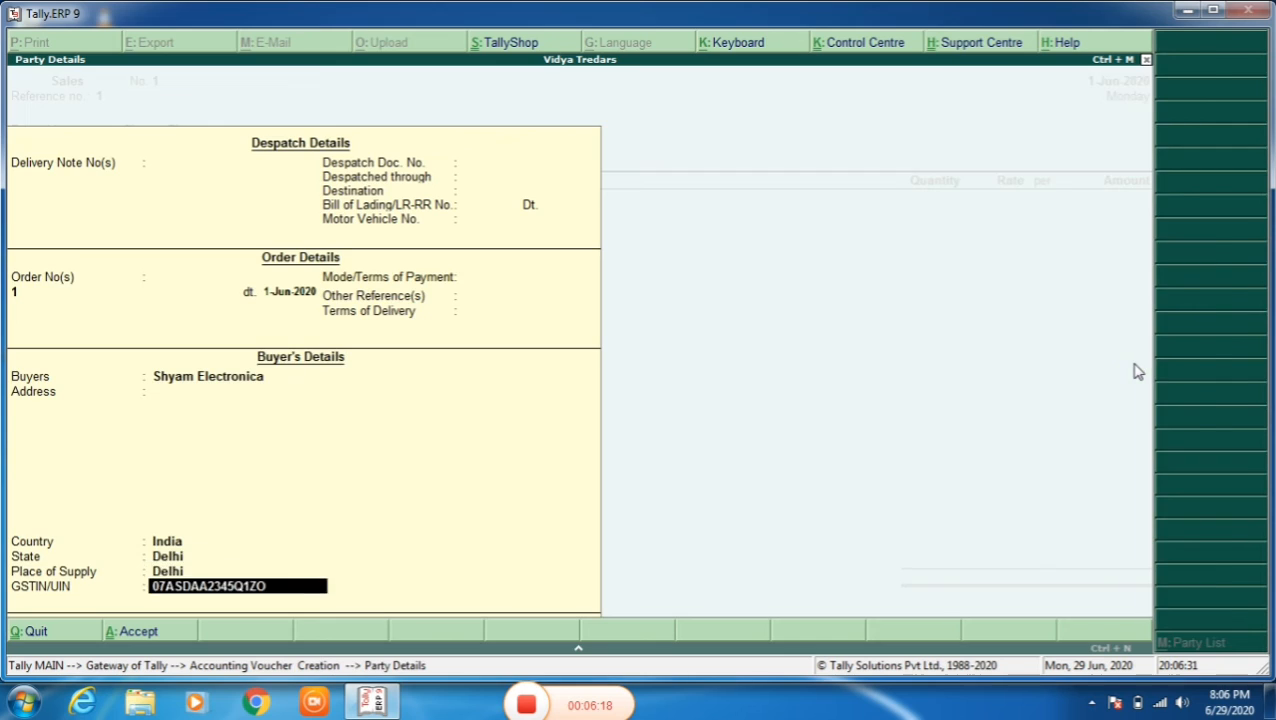
key("Return")
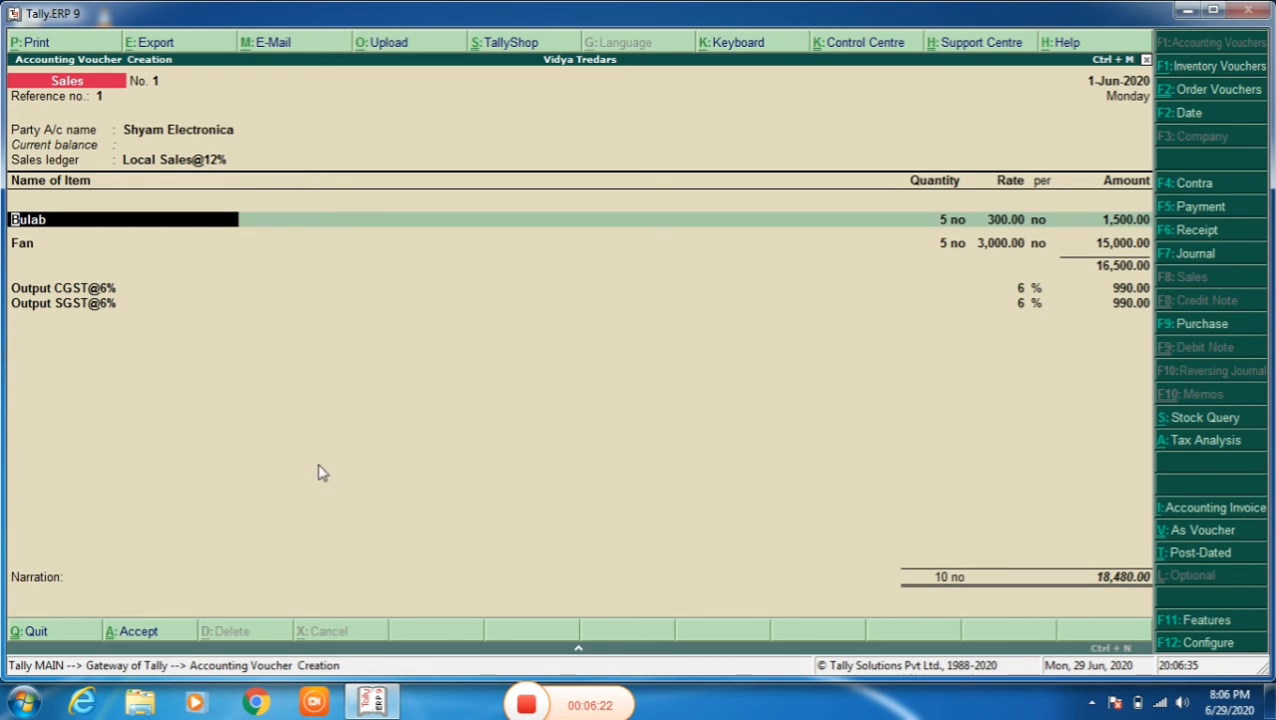
- Save the sales voucher with an empty narration and return to the Gateway of Tally
left_click(163, 583)
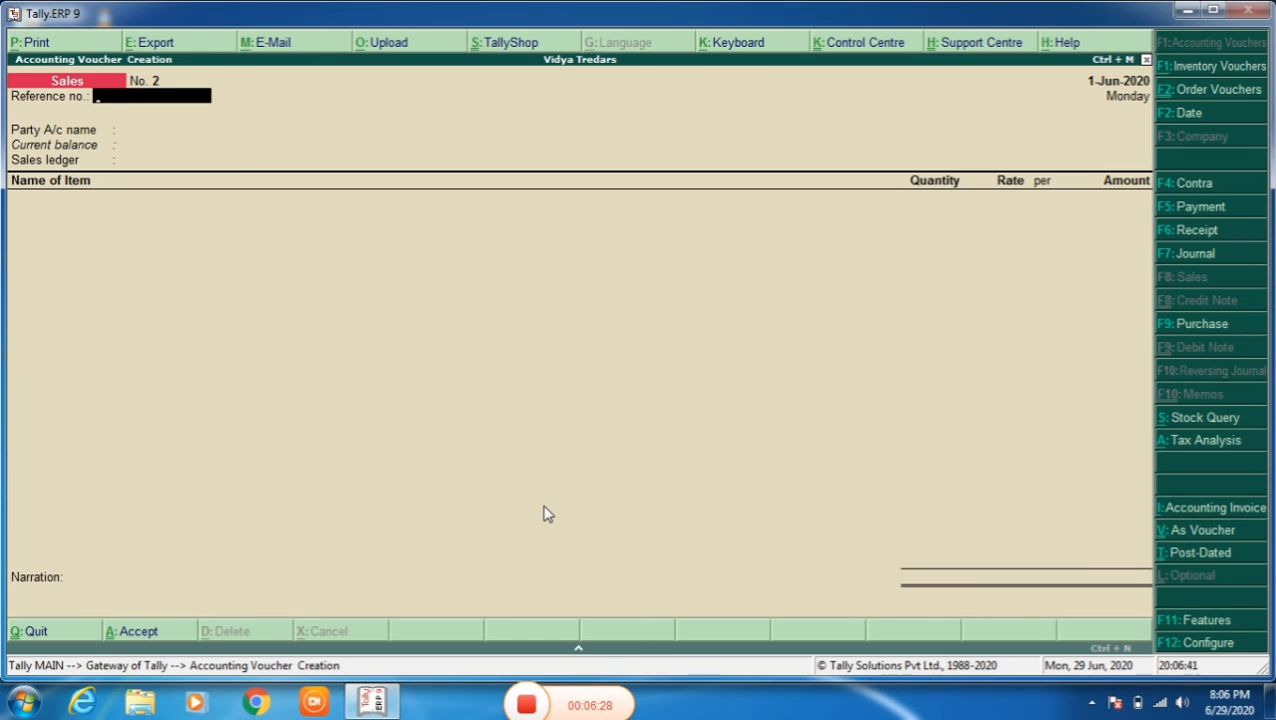
key("Escape")
key("y")
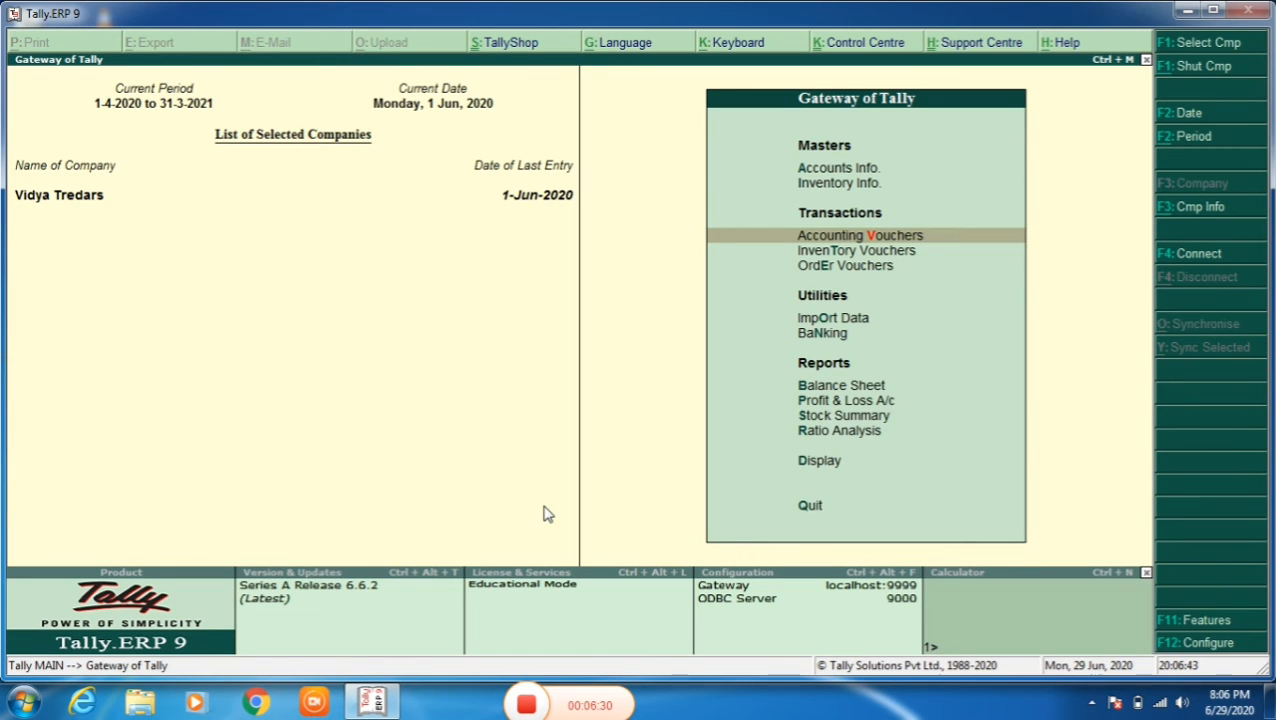
- Open the GSTR-1 report and list the vouchers with incomplete or mismatched information
key("d")
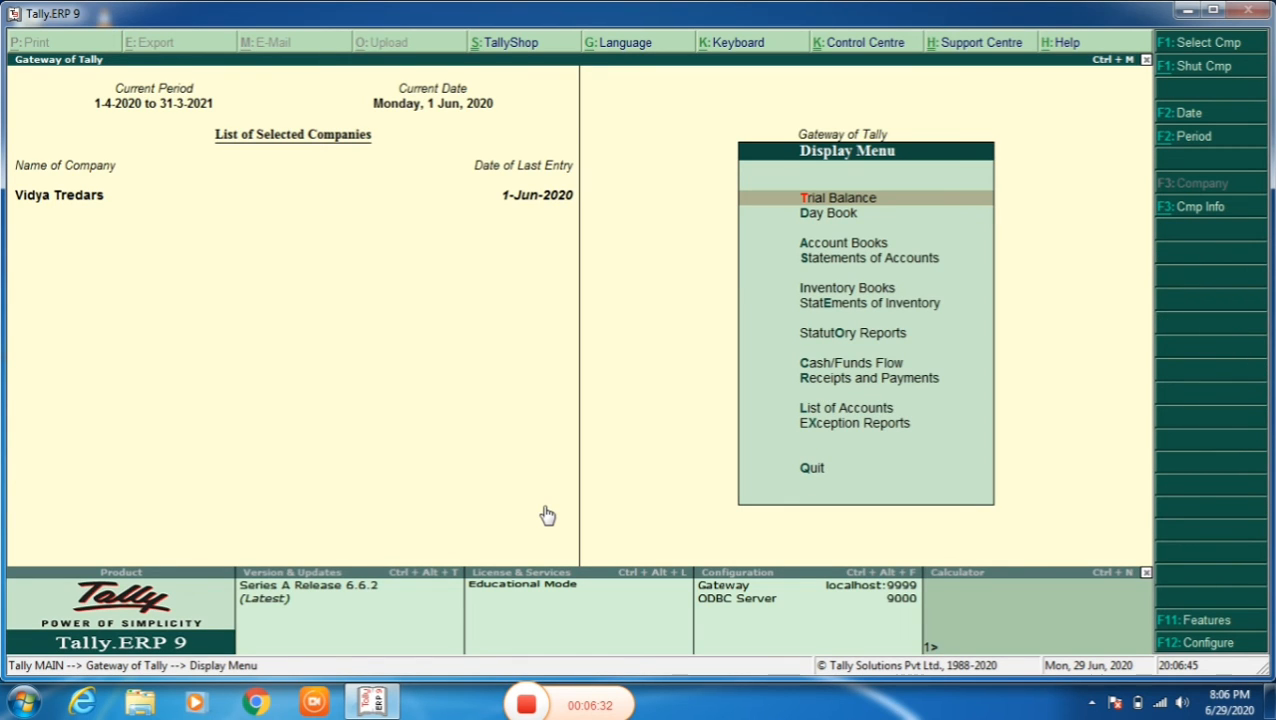
key("o")
key("Return")
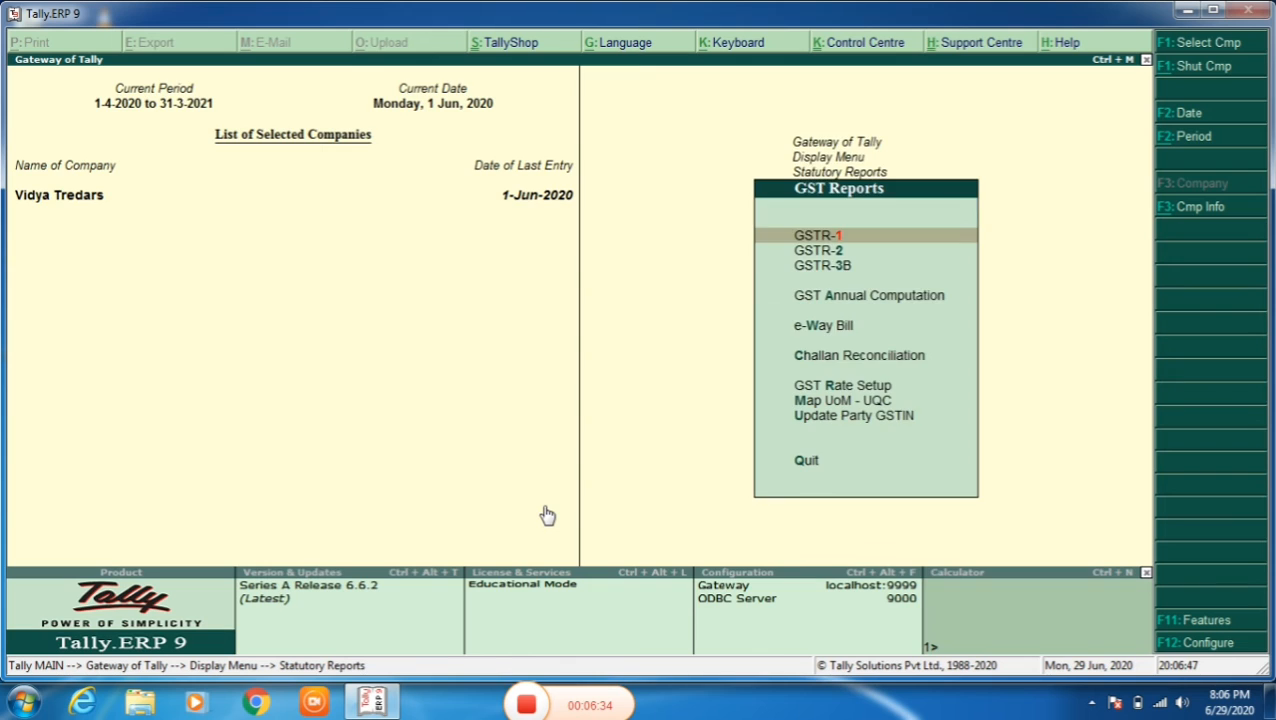
key("Return")
key("Down")
key("Down")
key("Down")
key("Down")
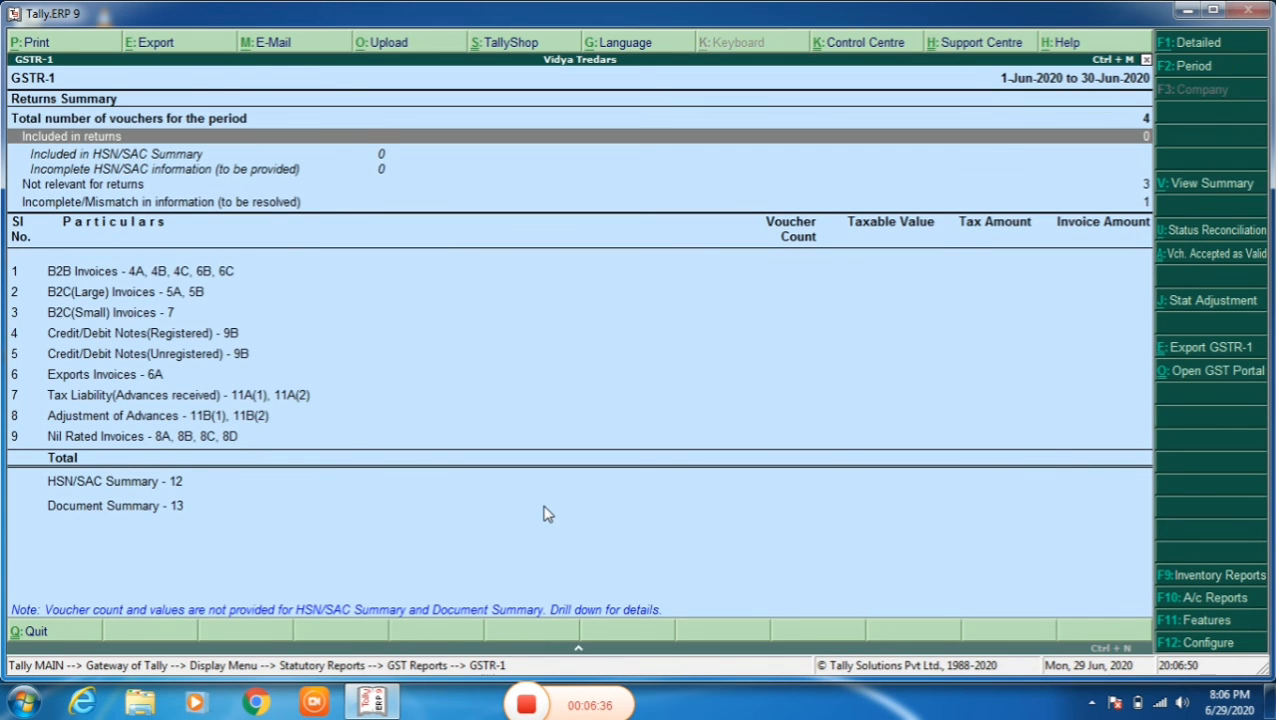
key("Down")
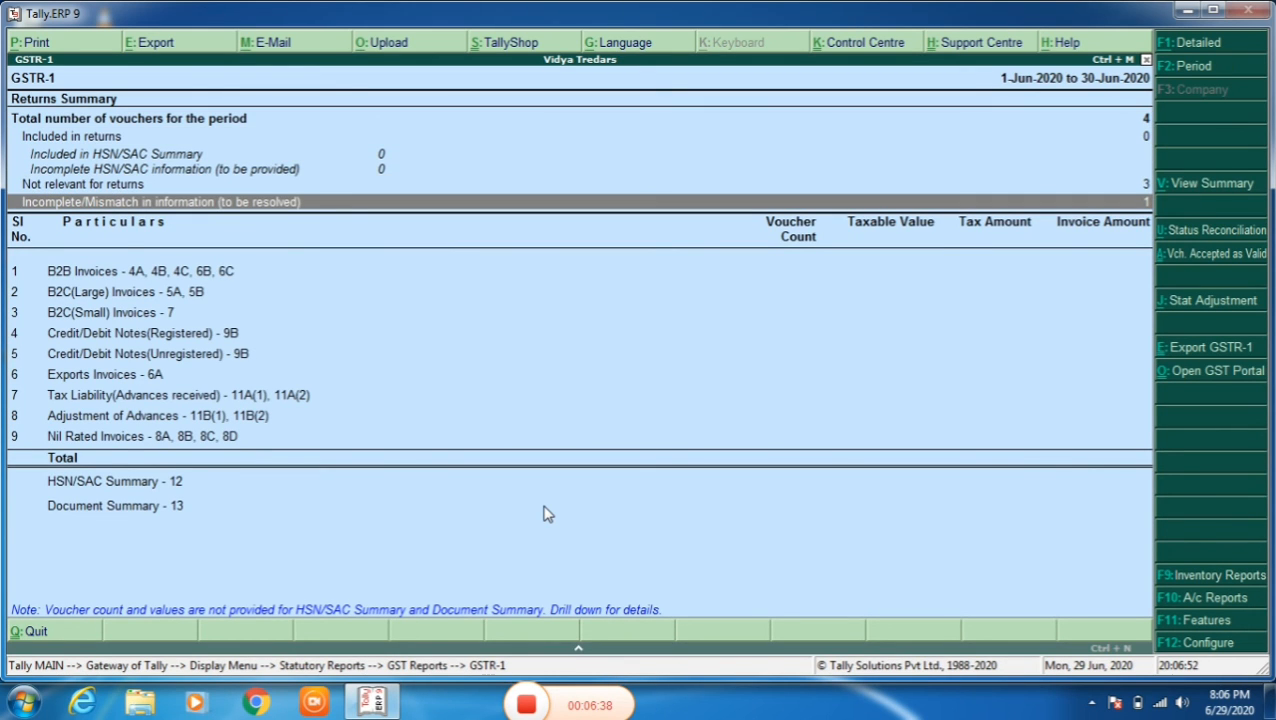
key("Return")
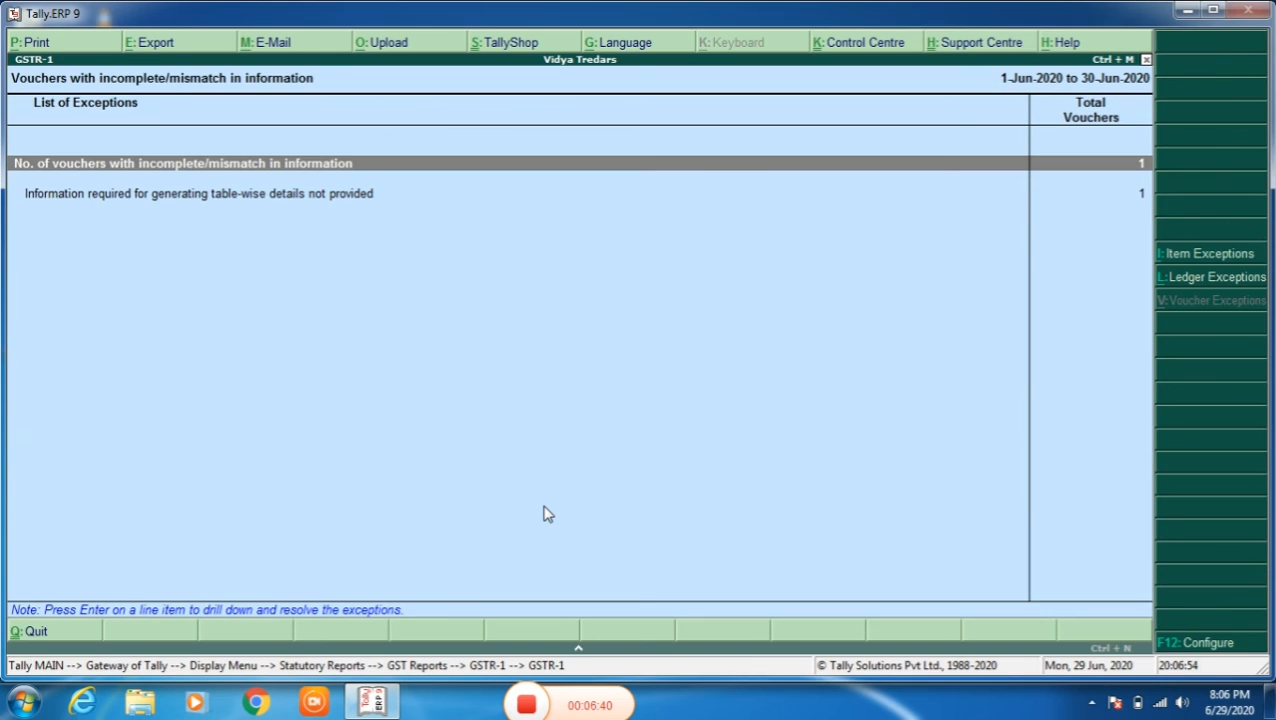
key("Return")
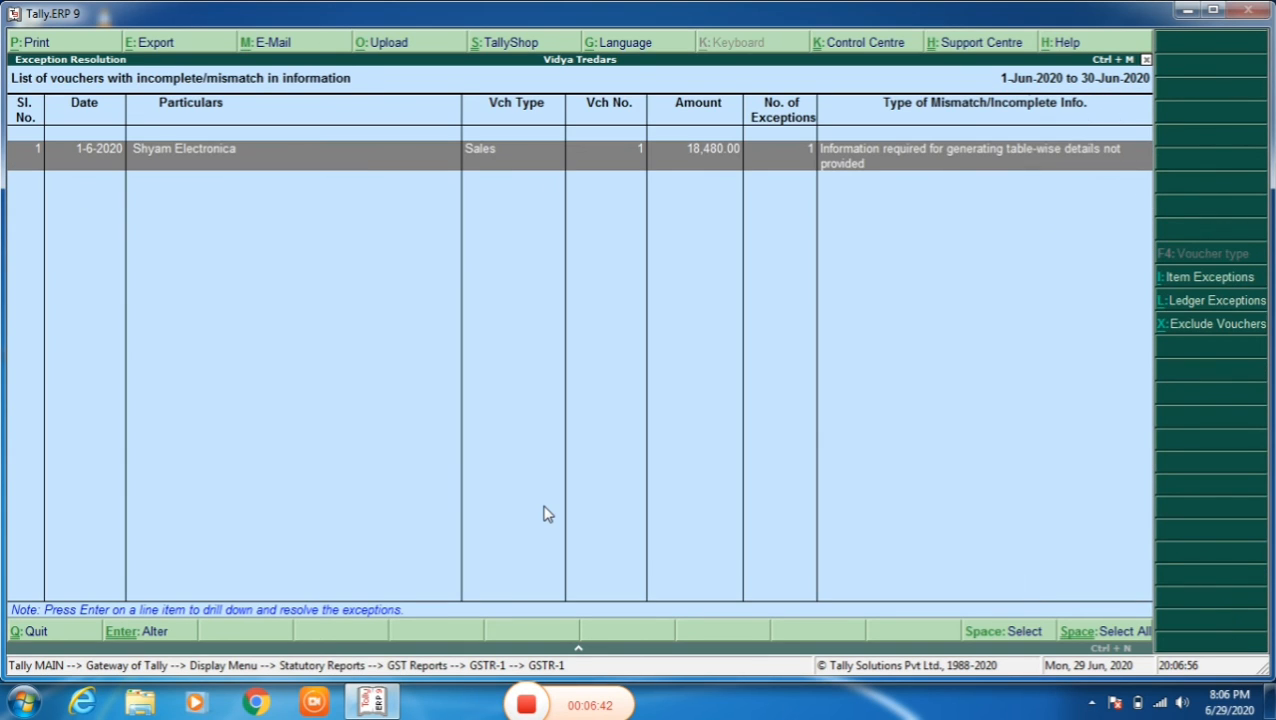
- Resolve the Shyam Electronica sales voucher's exception by accepting its party GSTIN/UIN and skipping validation for this voucher
key("Return")
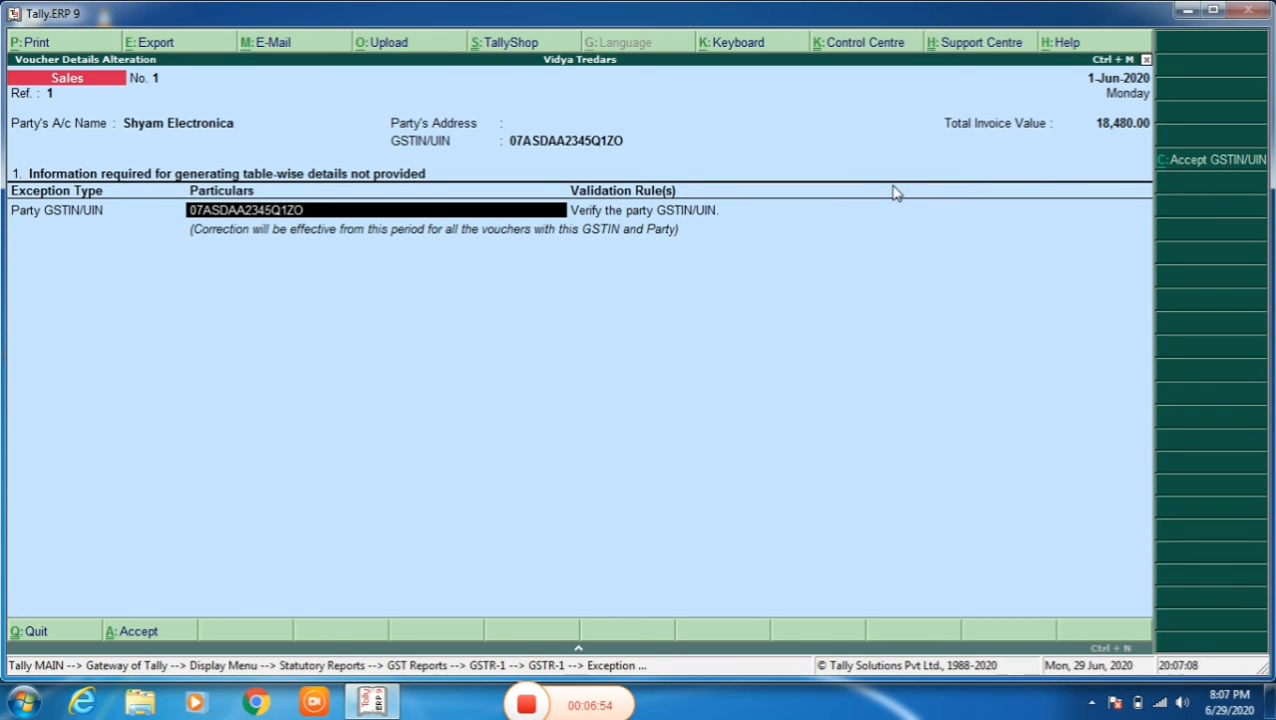
left_click(1180, 162)
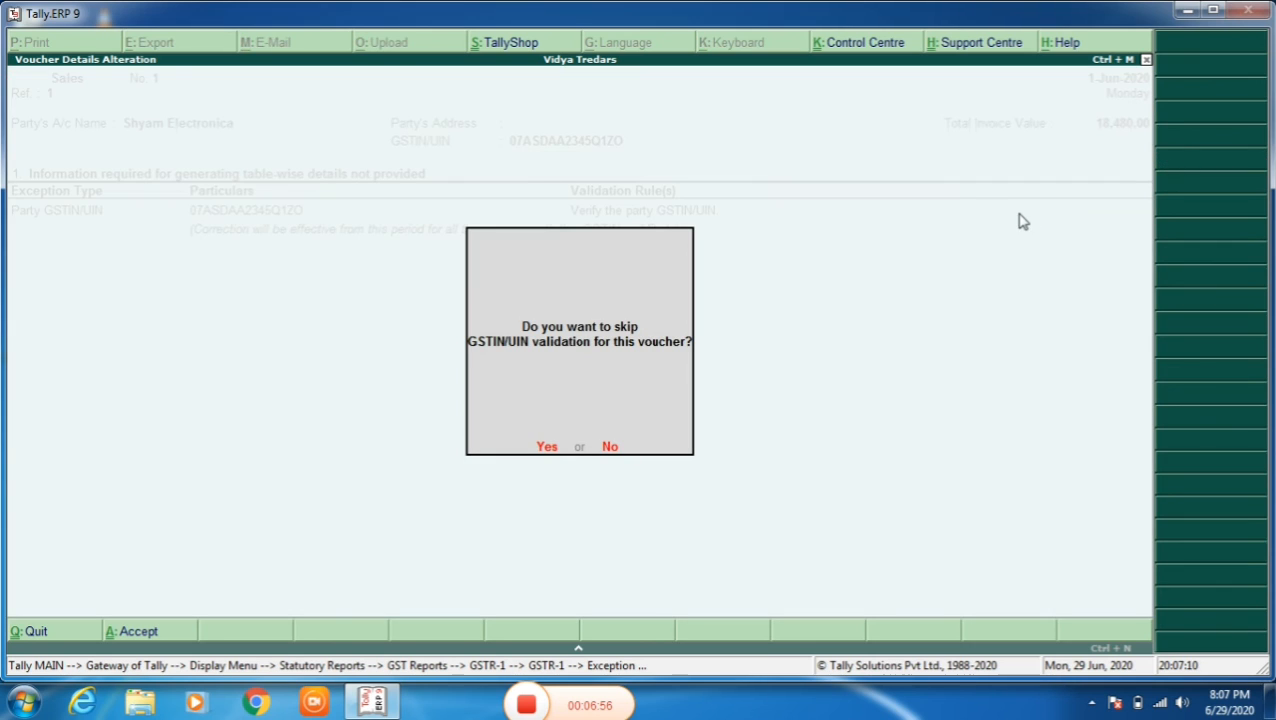
left_click(546, 447)
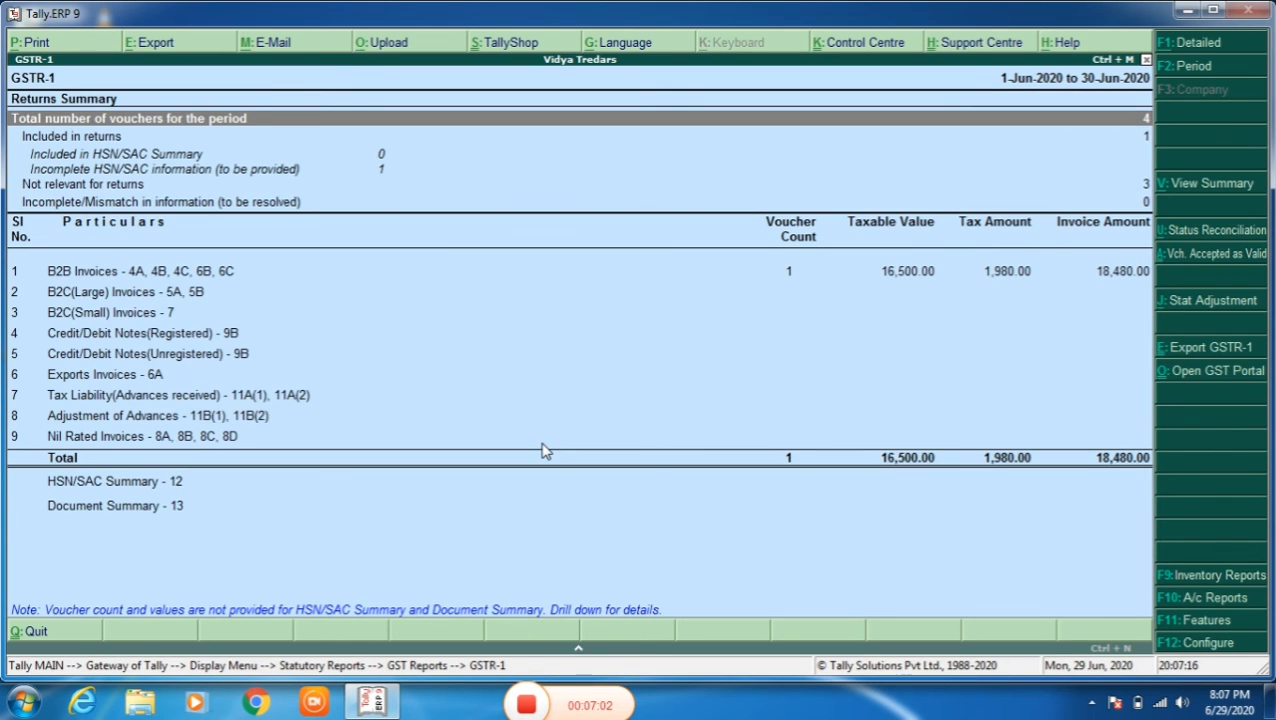
- Keep the GSTR-1 period as it is and show the report in detailed view
key("F2")
key("Escape")
key("alt+F1")
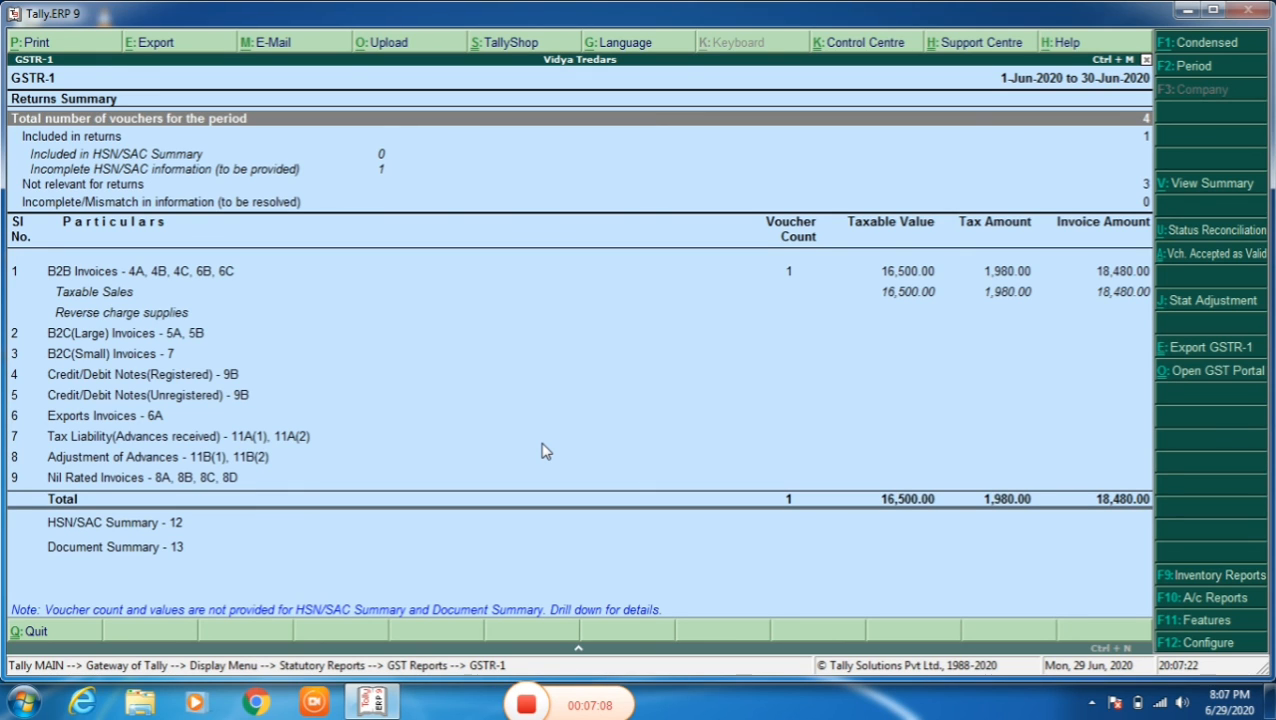
- Drill down from the B2B Invoices line of GSTR-1 to the Shyam Electronica sales voucher
key("Down")
key("Down")
key("Down")
key("Down")
key("Down")
key("Down")
key("Down")
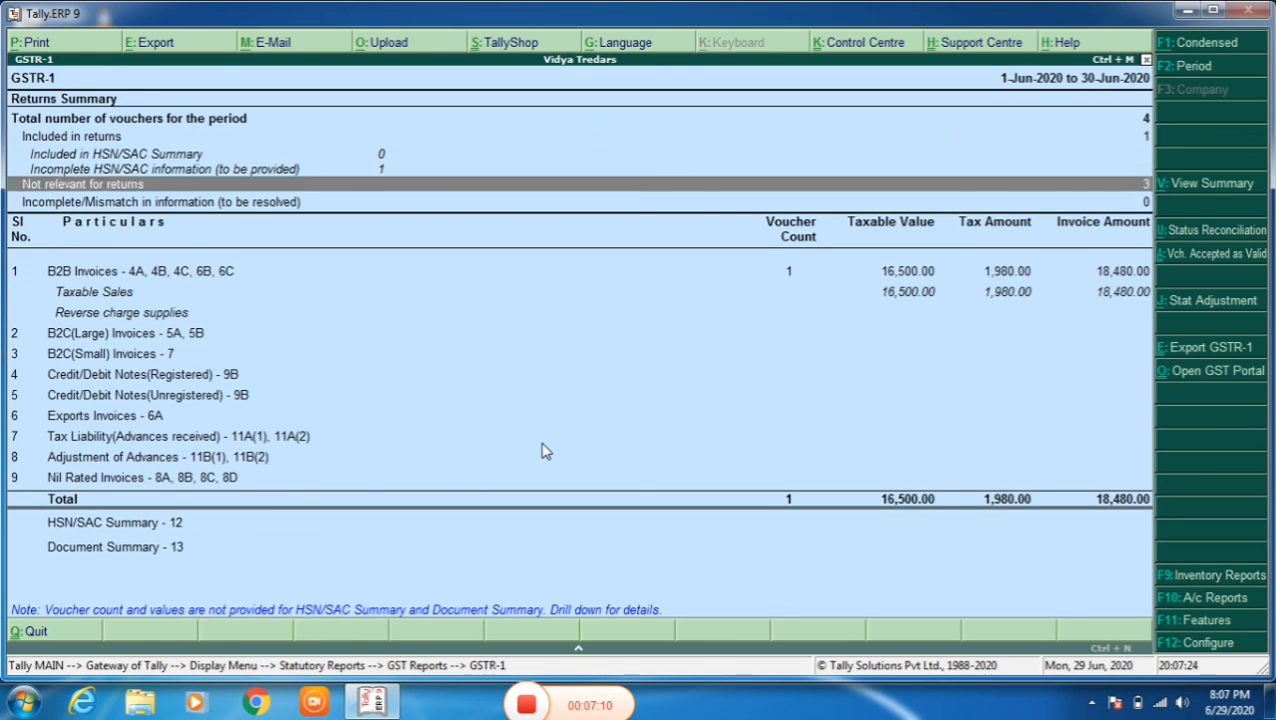
key("Up")
key("Down")
key("Up")
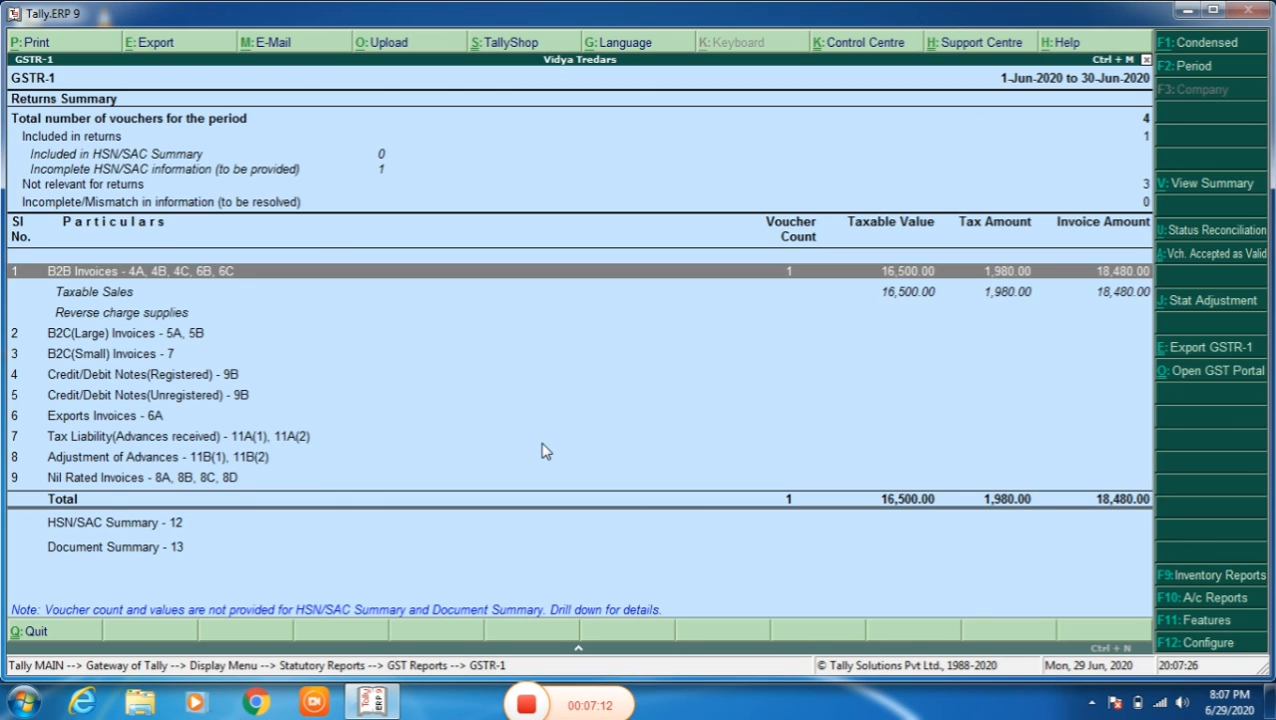
key("Return")
- Close the sales voucher without changes and leave the GST reports, returning to the Gateway of Tally
key("Return")
key("Return")
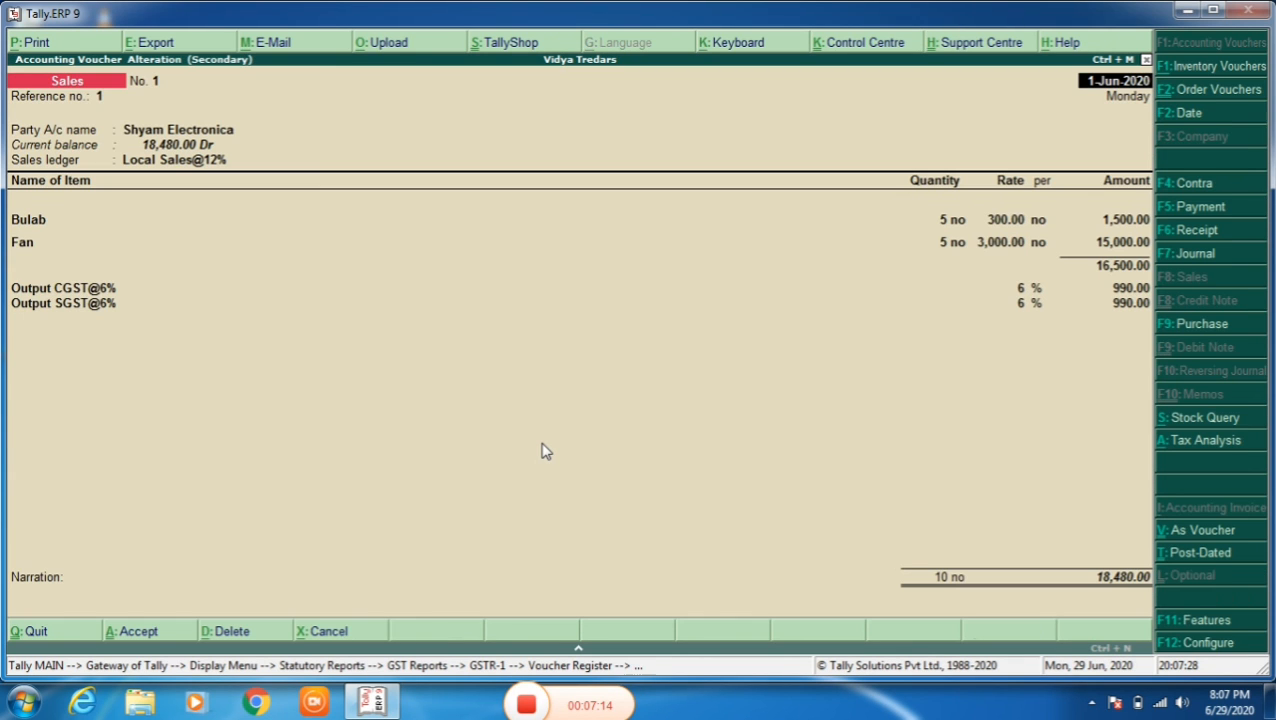
key("Escape")
key("Return")
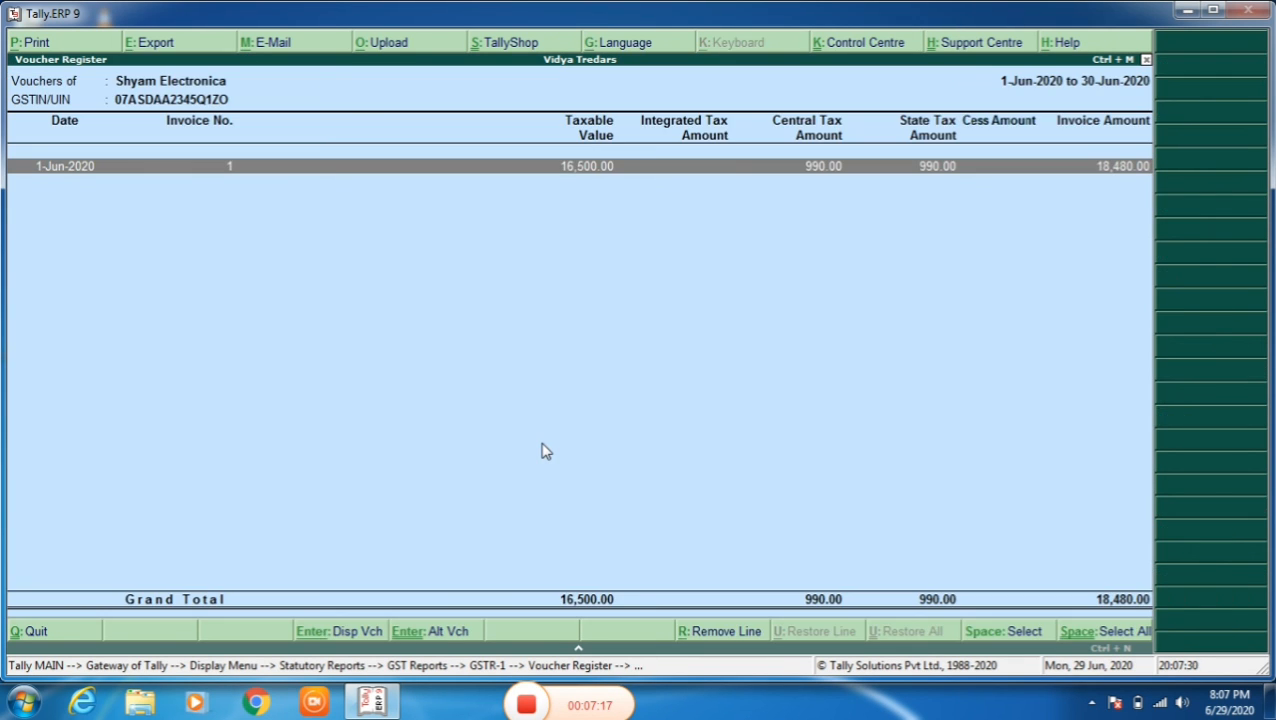
key("Escape")
key("Escape")
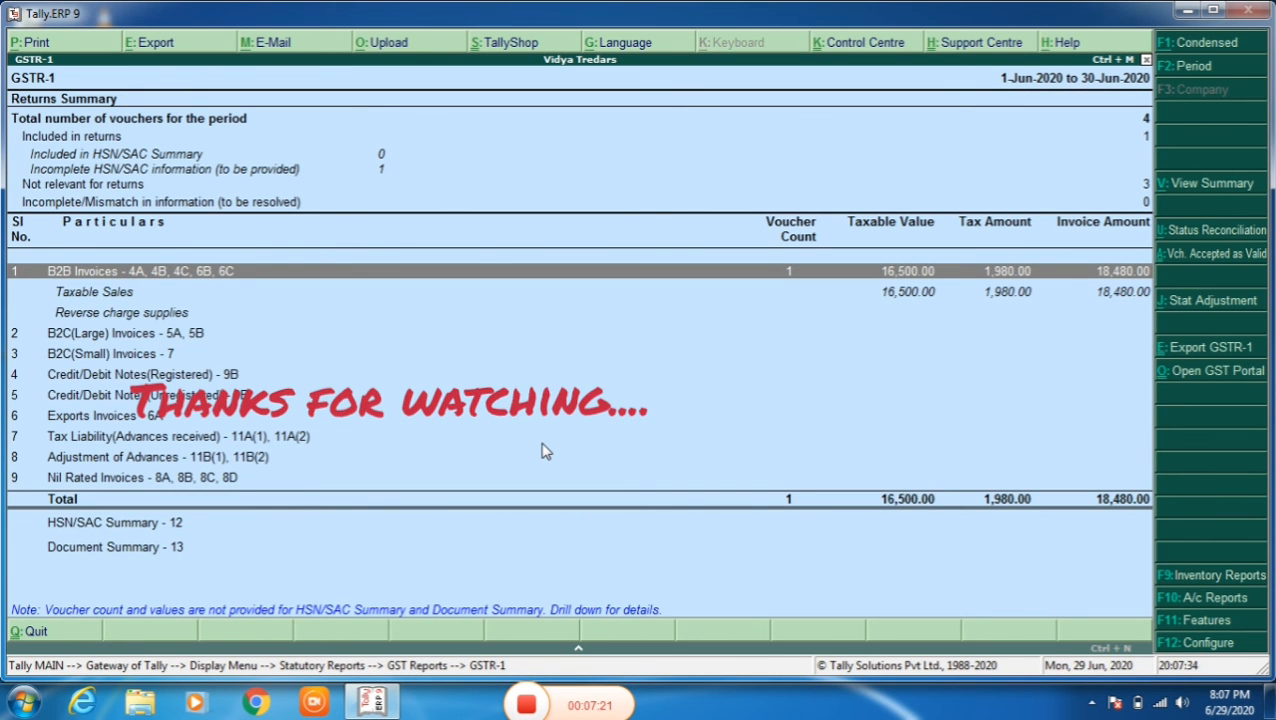
key("Escape")
key("Escape")
key("Escape")
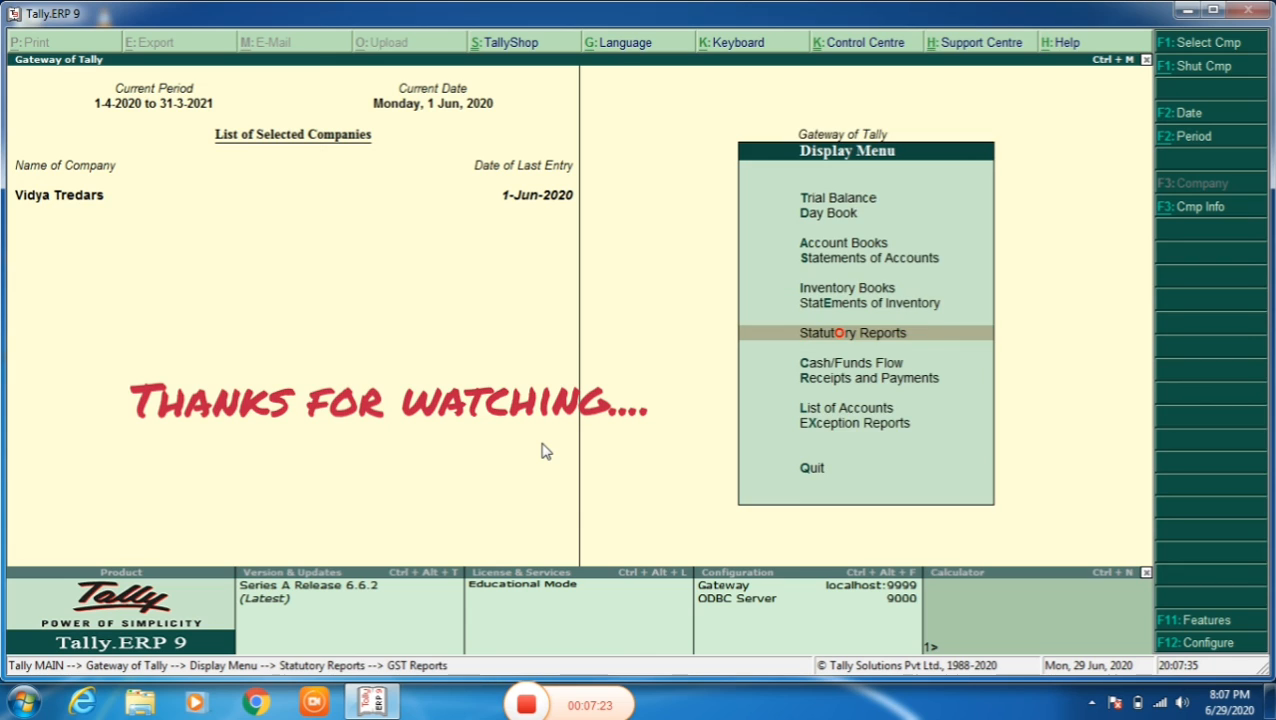
key("Escape")
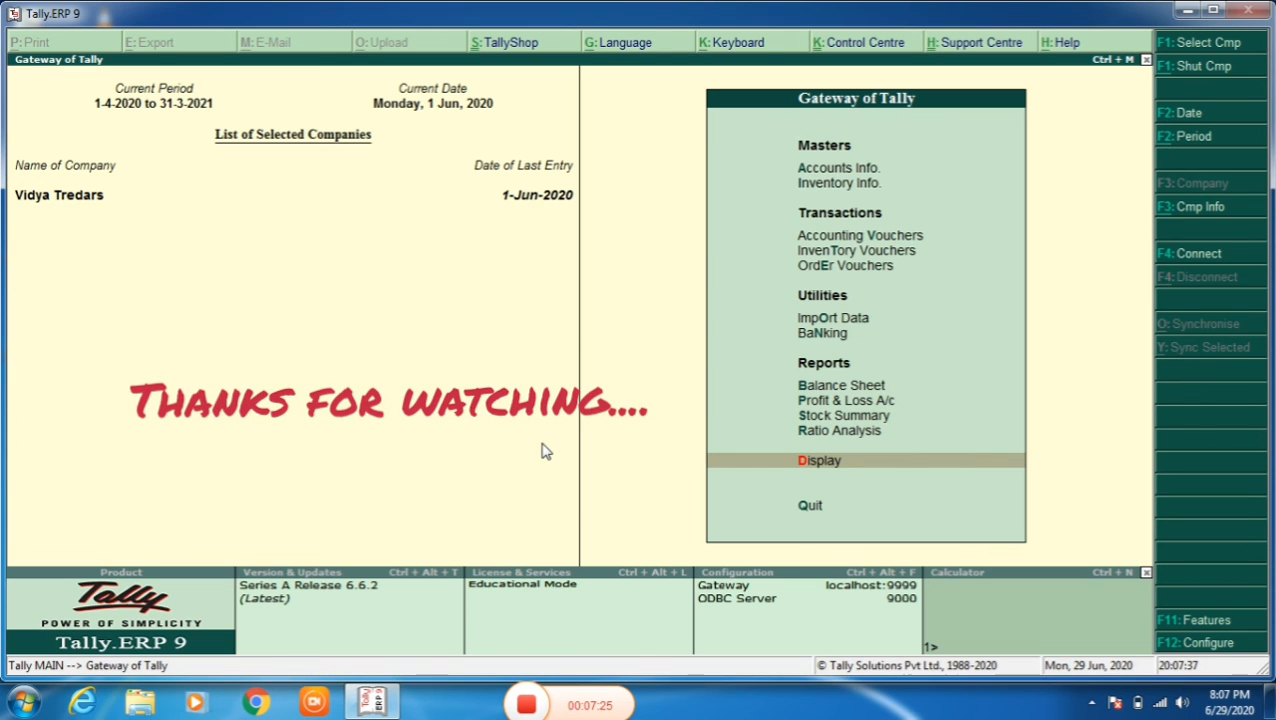